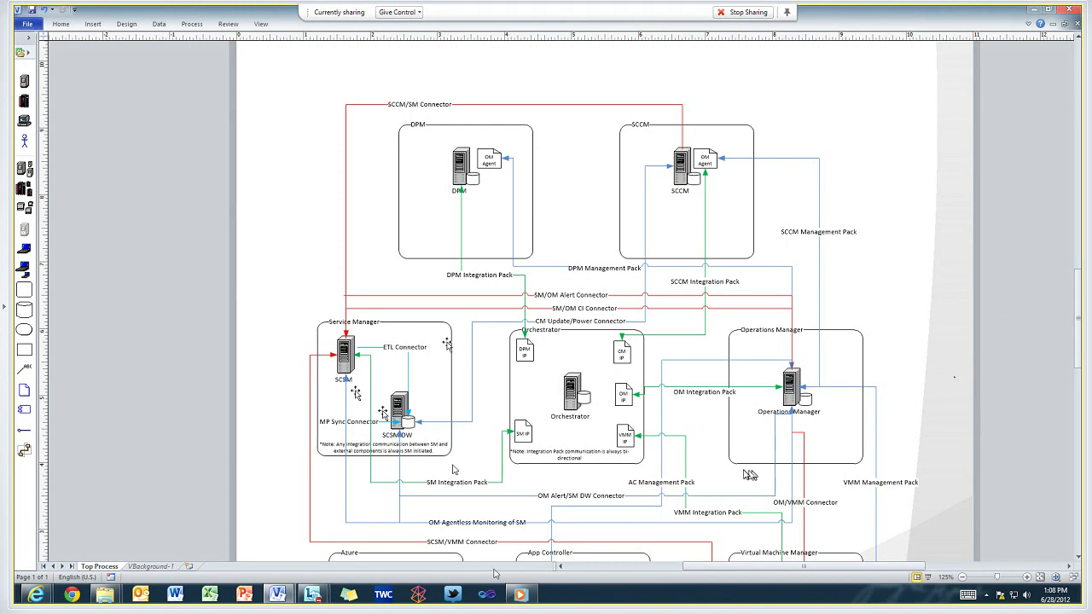
# Step: Bring the Windows Media Player demo video in front of the Visio connector diagram
pyautogui.click(527, 600)
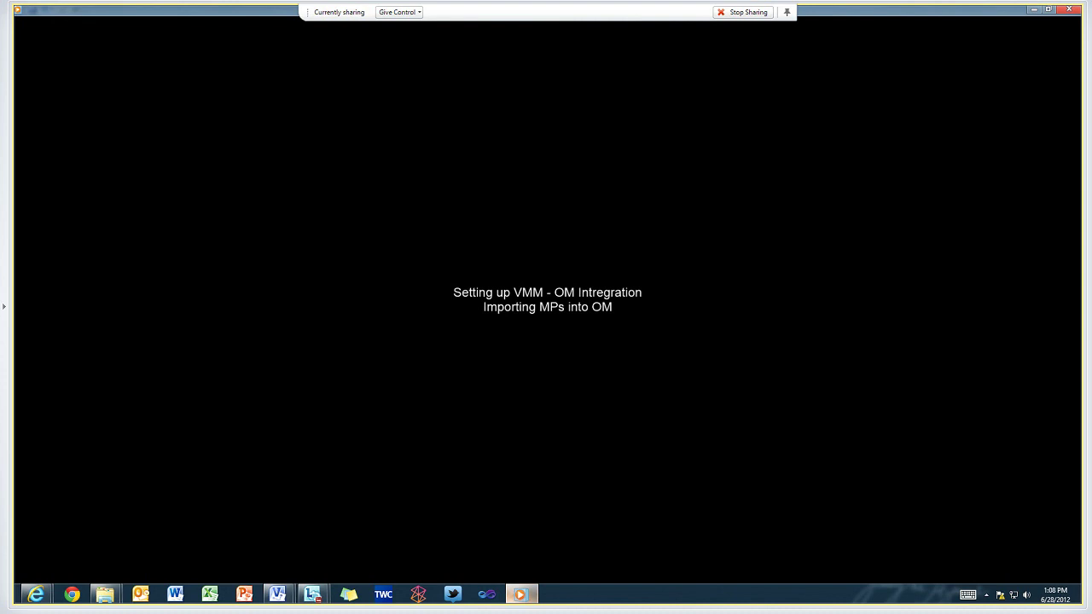
# Step: Play the ConfigureSCIntegration video through the import of the 127 management packs
pyautogui.moveTo(295, 376)
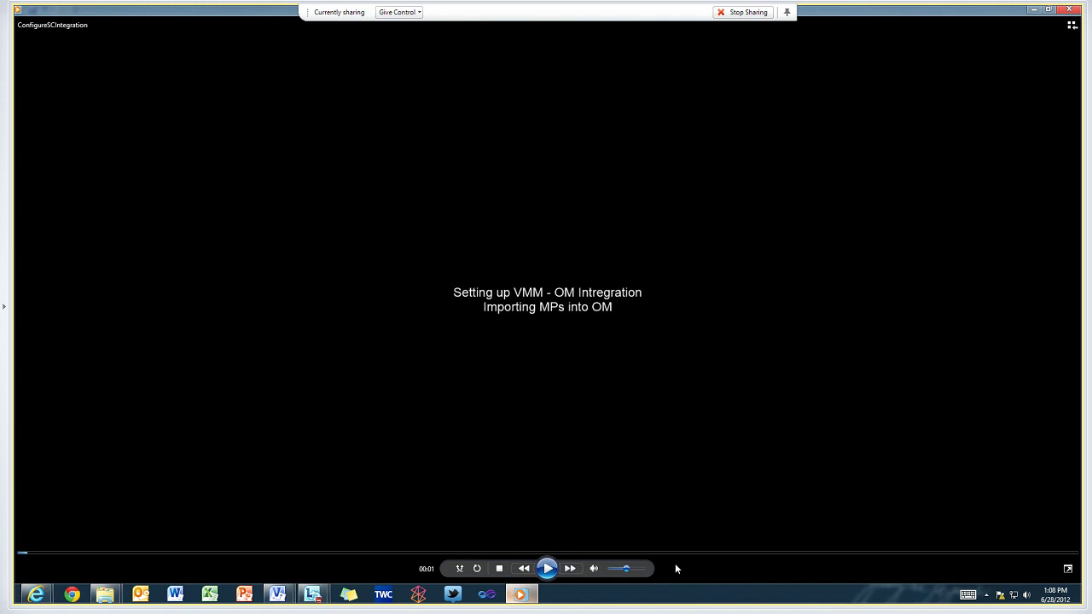
pyautogui.hotkey('ctrl', 'p')
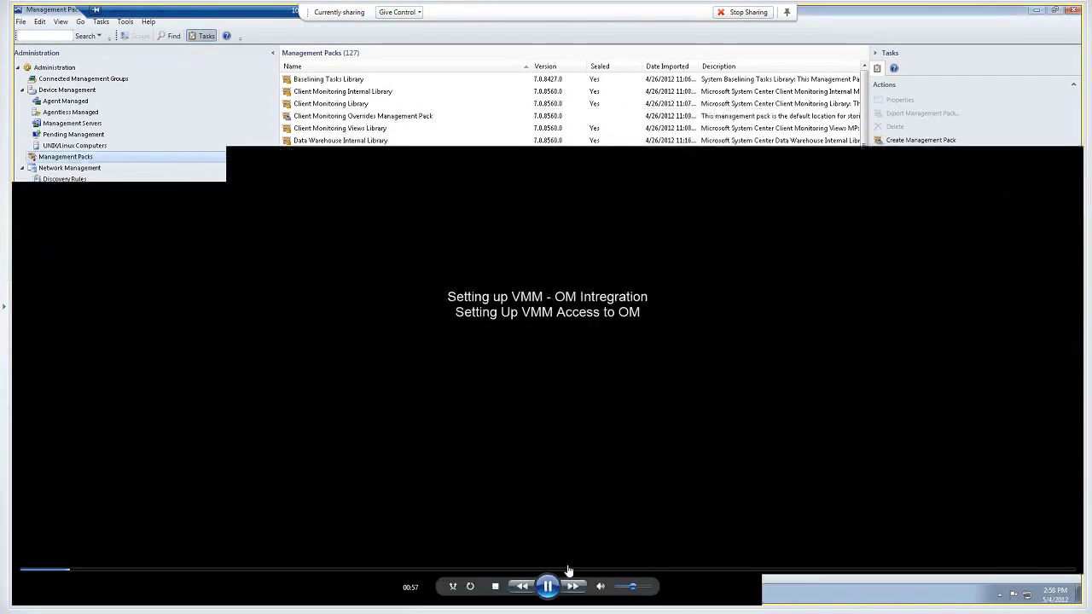
# Step: Pause at the 'Setting Up VMM Access to OM' title card, then resume playback
pyautogui.click(548, 587)
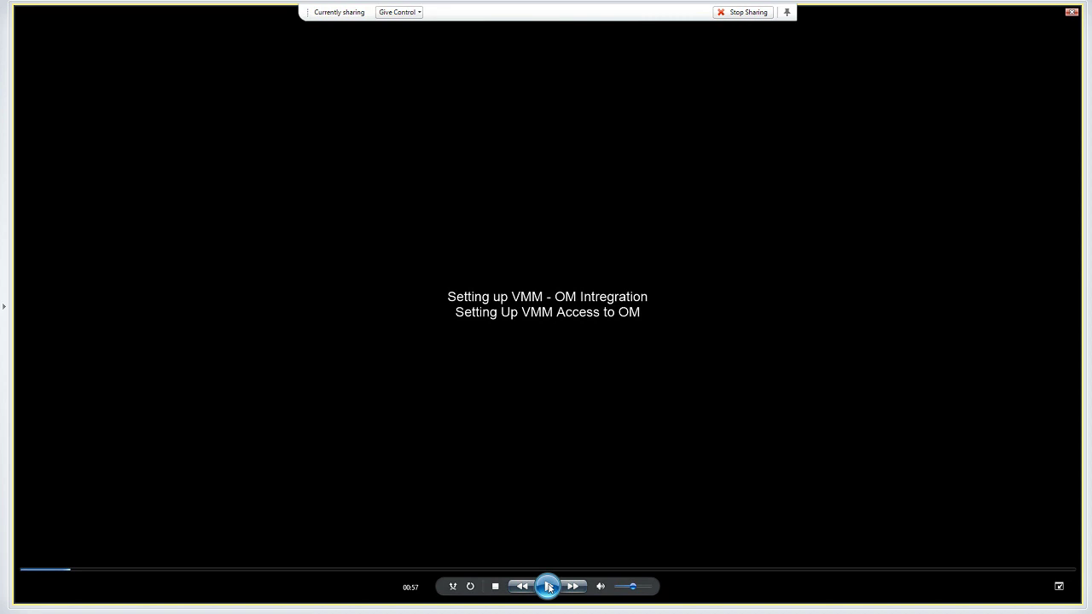
pyautogui.click(548, 587)
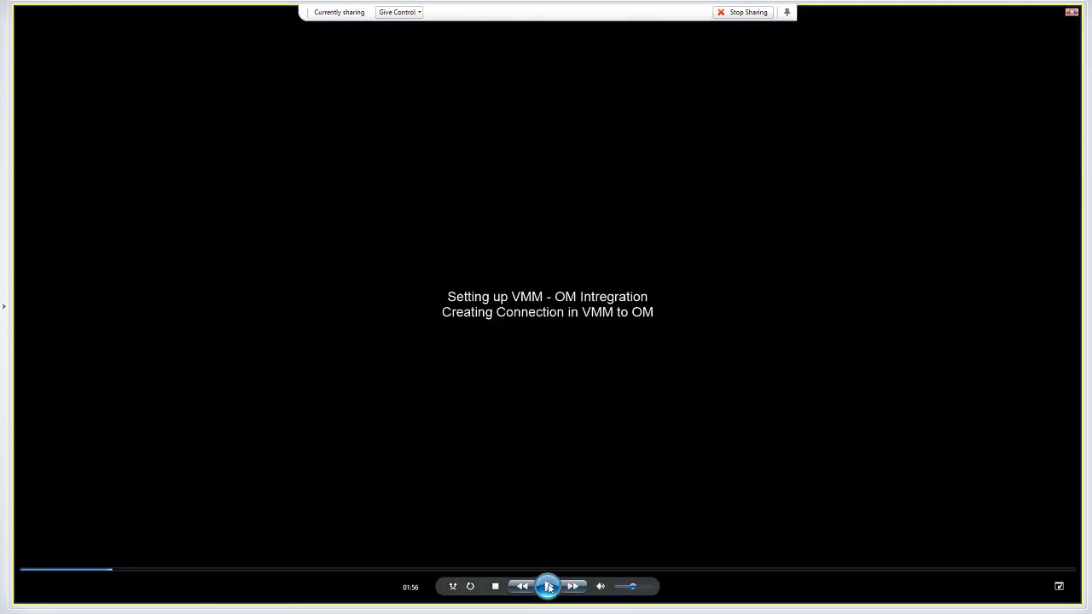
# Step: Pause on the 'Creating Connection in VMM to OM' title card, then resume playback
pyautogui.click(548, 587)
pyautogui.click(549, 586)
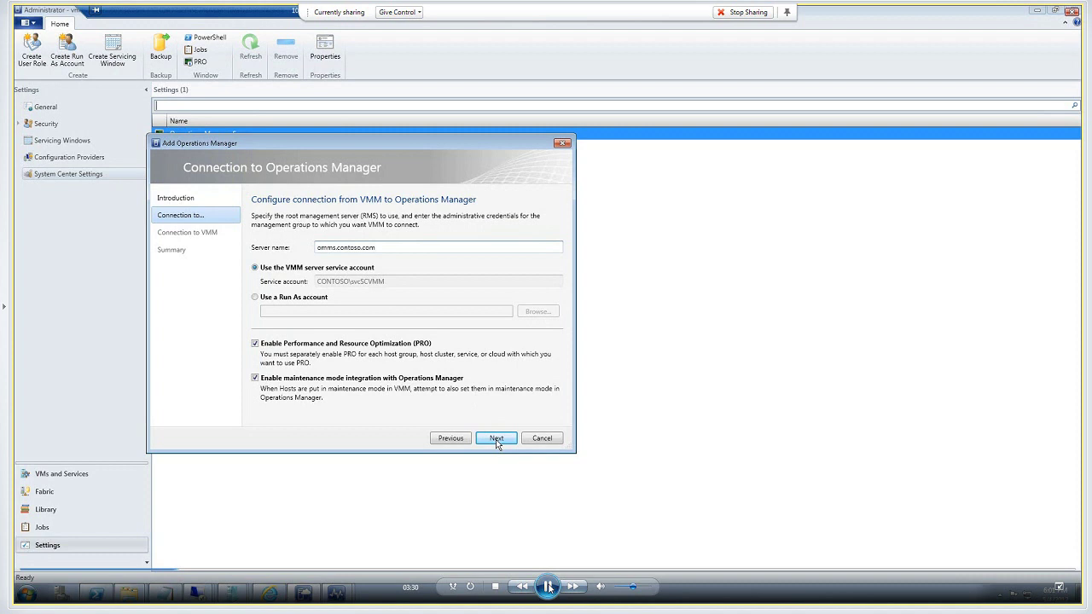
# Step: Hold on the omms.contoso.com connection page, resume, then pause at 'Deploying OM Agents to VMM'
pyautogui.click(549, 587)
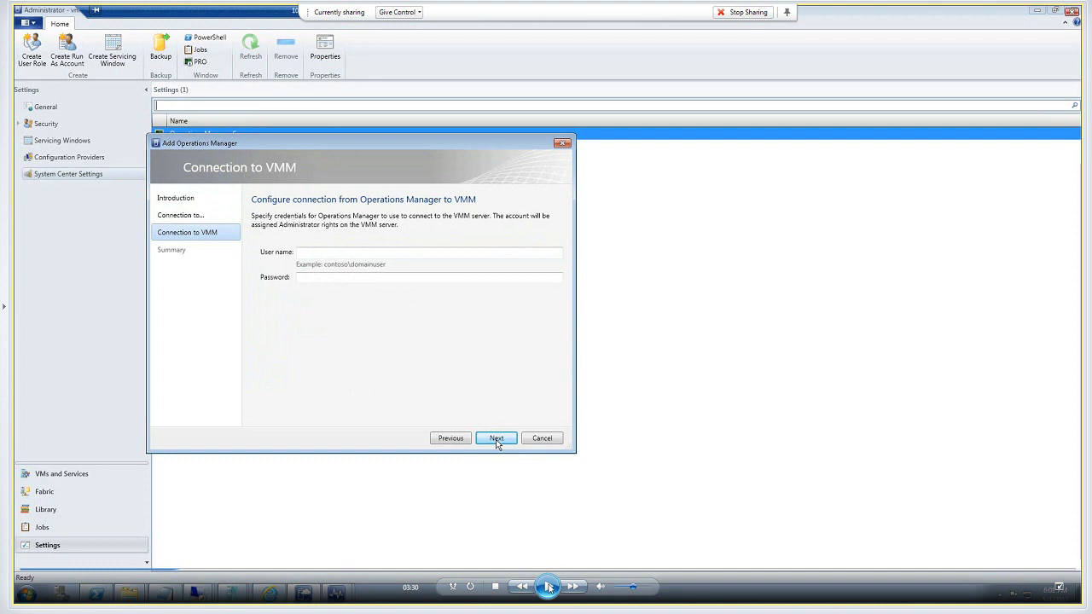
pyautogui.click(549, 587)
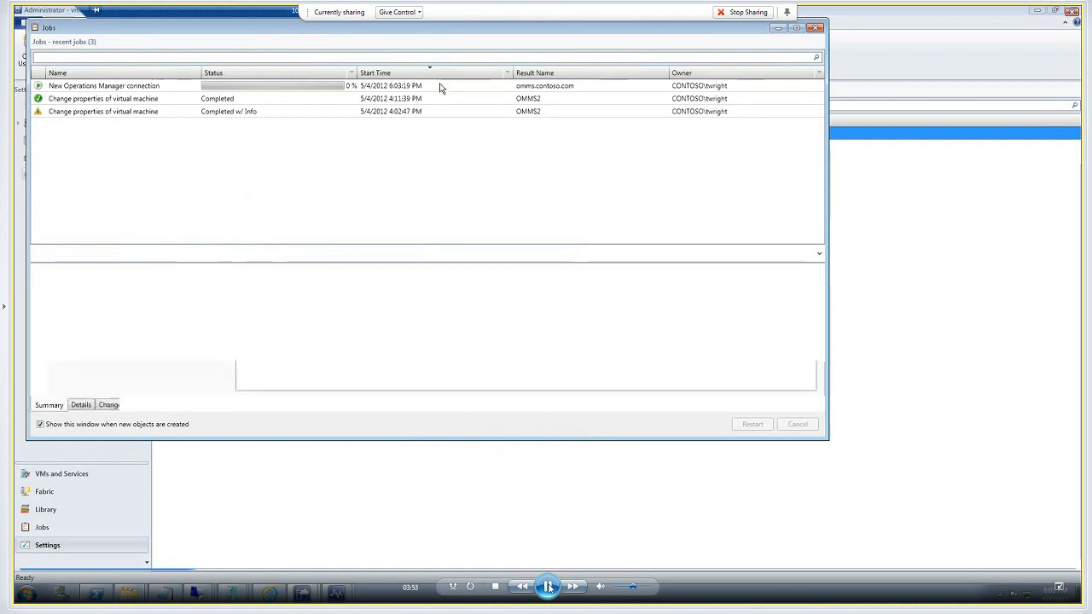
pyautogui.click(548, 587)
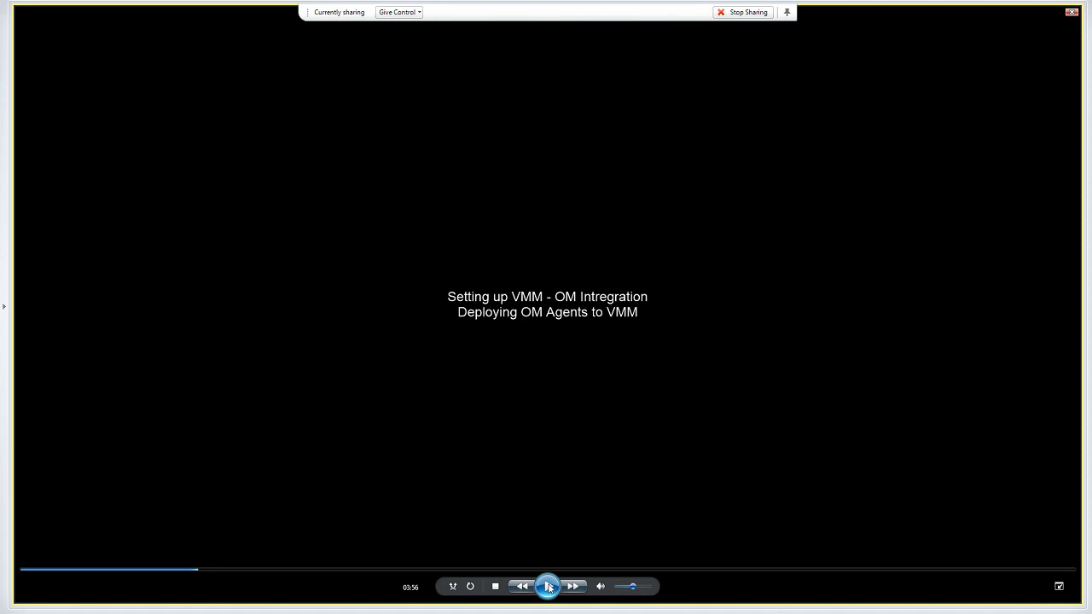
# Step: Resume the video to watch the VMMA and VMMB agents being deployed
pyautogui.click(548, 587)
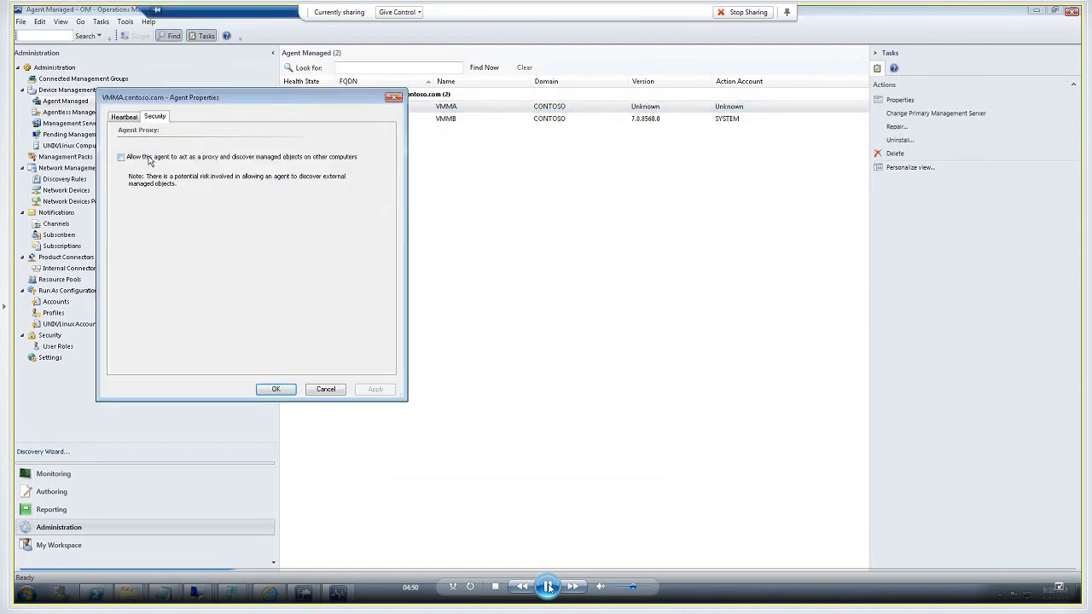
# Step: Hold on VMMA's proxy security setting, then resume through to the Discovery Method page
pyautogui.click(548, 587)
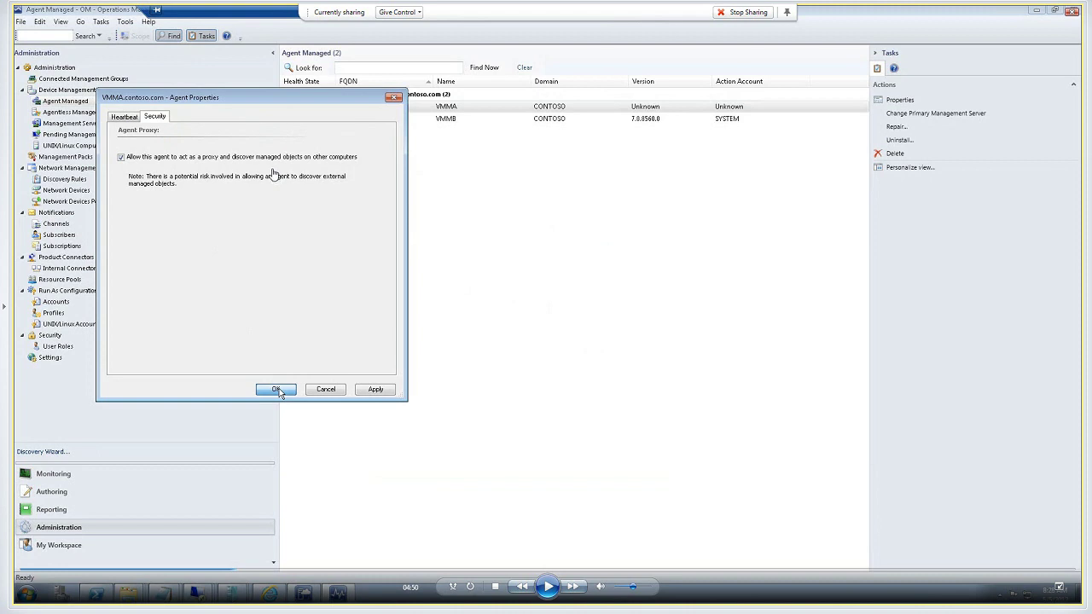
pyautogui.click(549, 586)
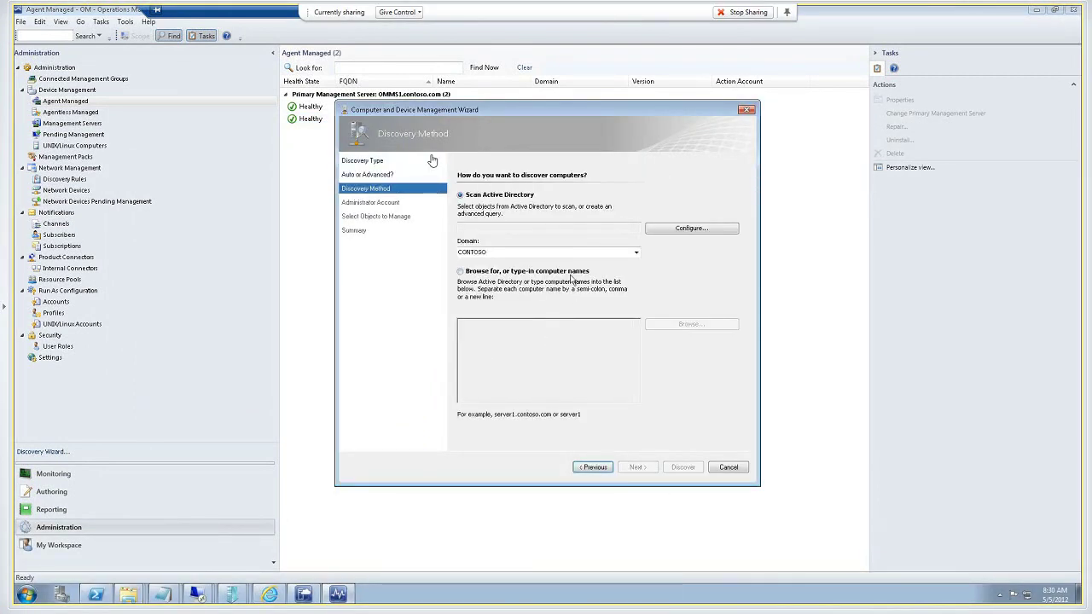
# Step: Enter vmhosta.contoso.com and vmhostb.contoso.com for discovery and choose another administrator account
pyautogui.write('vm')
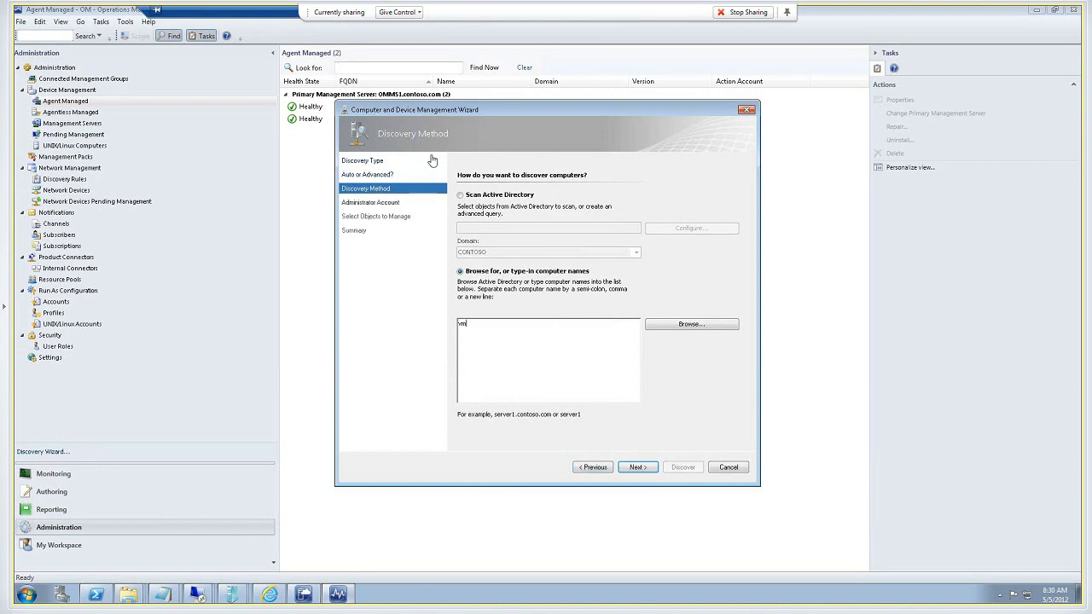
pyautogui.write('hosta.contoso.com')
pyautogui.hotkey('ctrl', 'a')
pyautogui.hotkey('ctrl', 'c')
pyautogui.press('End')
pyautogui.hotkey('ctrl', 'v')
pyautogui.write('b')
pyautogui.click(637, 466)
pyautogui.click(483, 240)
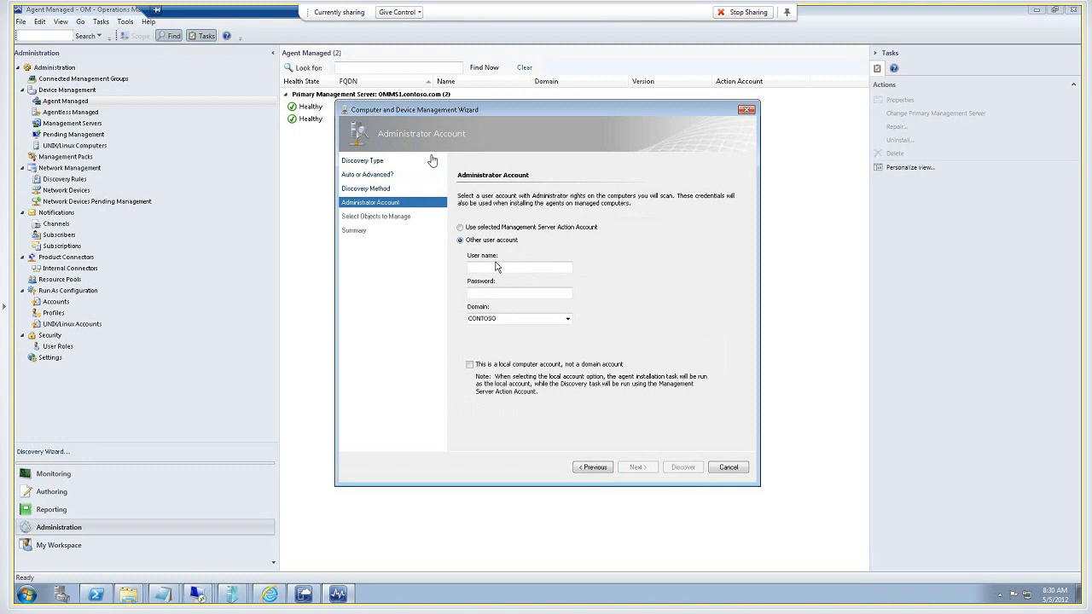
# Step: Enter the administrator's user name and password and run discovery on both hosts
pyautogui.click(497, 267)
pyautogui.write('bwright')
pyautogui.press('Tab')
pyautogui.write('•••••••')
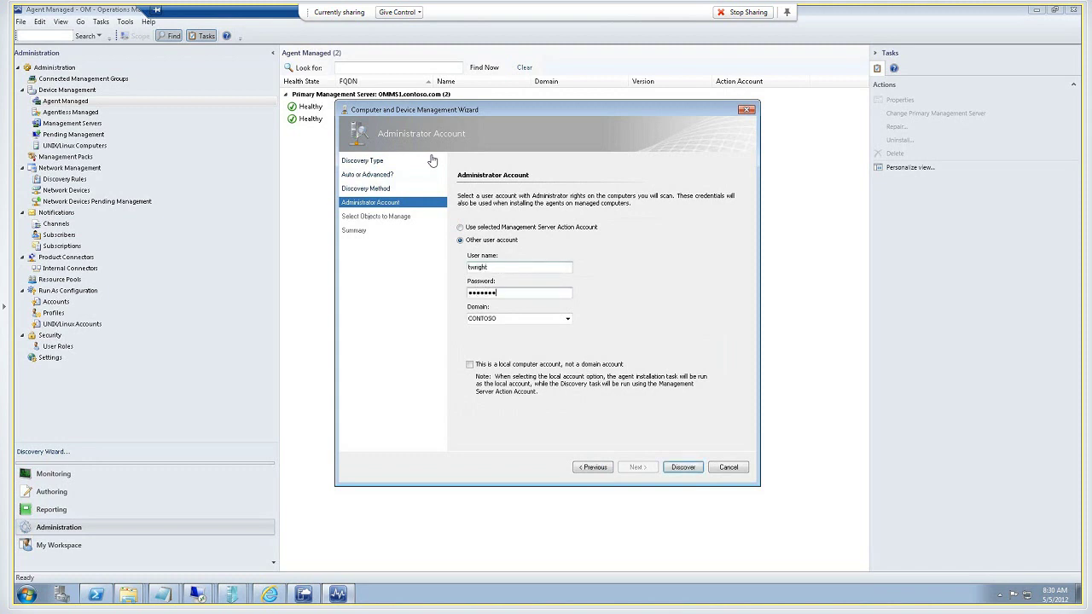
pyautogui.write('•')
pyautogui.press('Return')
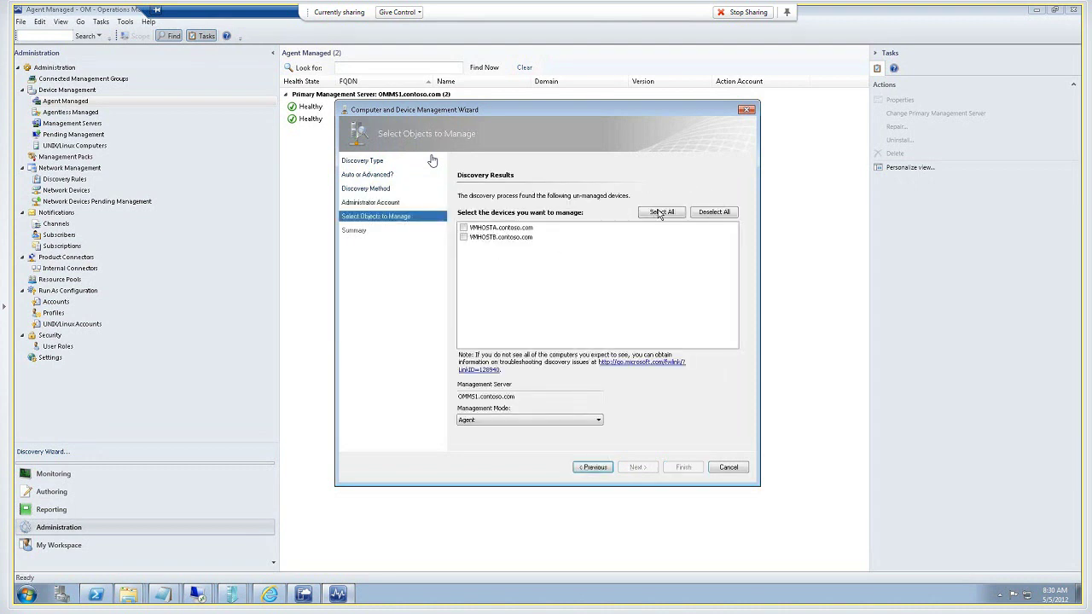
# Step: Select both discovered hosts, finish the wizard to deploy agents, and close the Success status
pyautogui.click(662, 213)
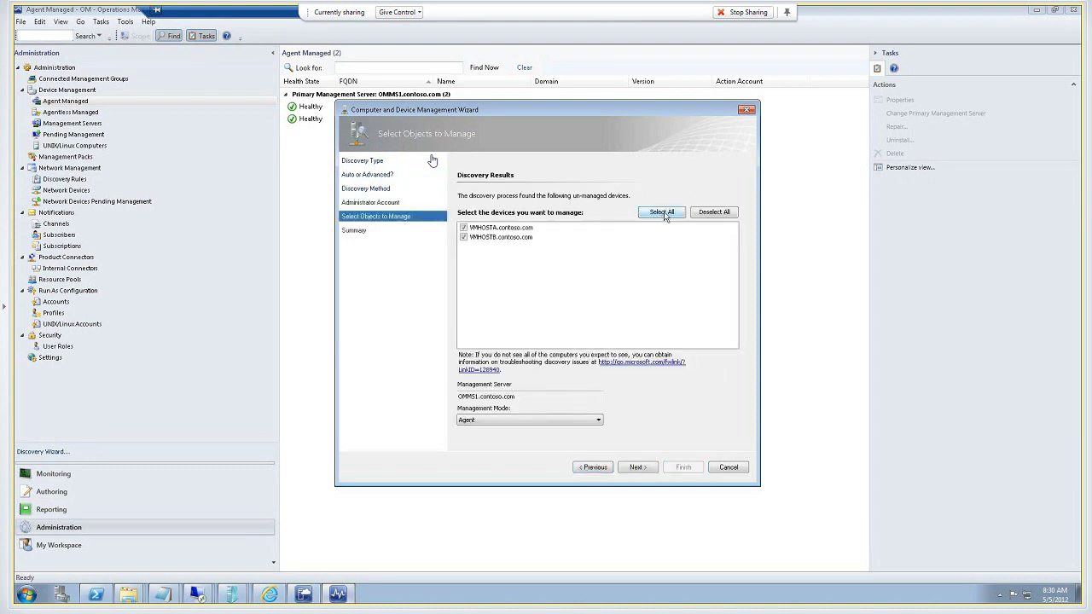
pyautogui.click(640, 469)
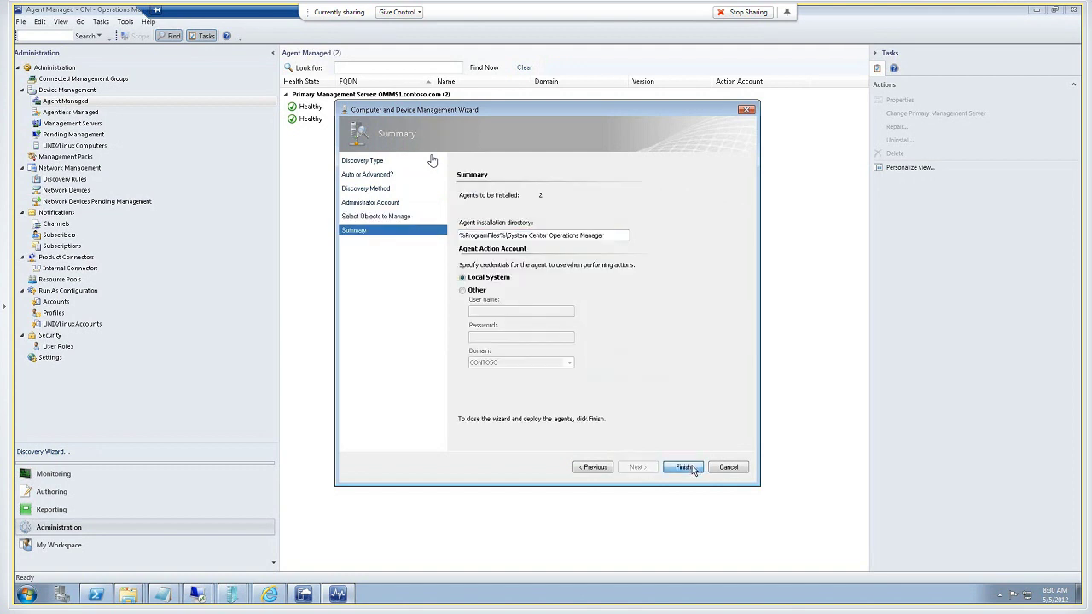
pyautogui.click(690, 467)
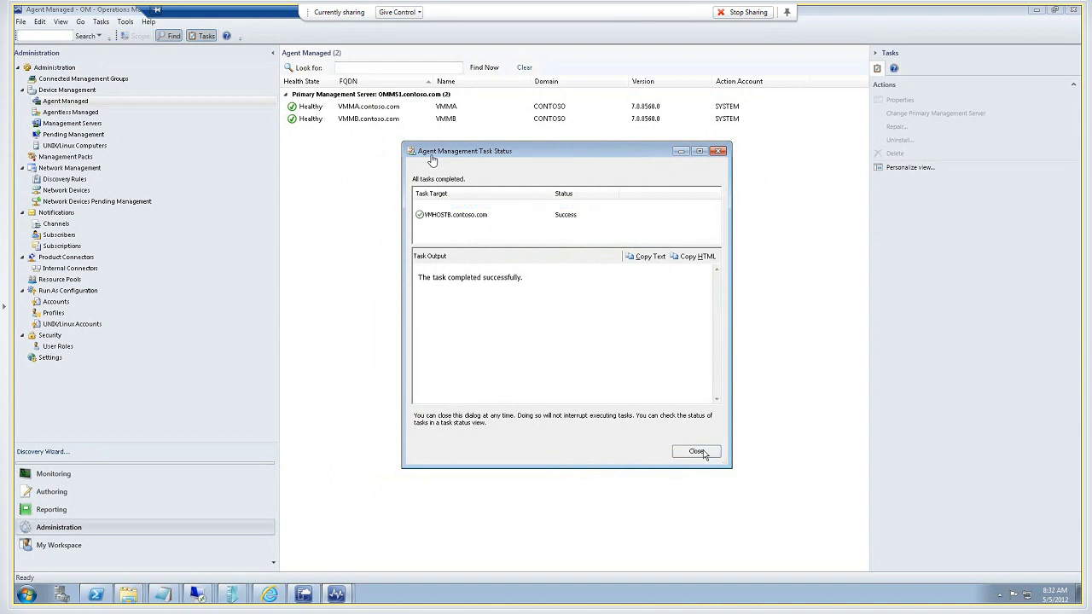
pyautogui.click(703, 452)
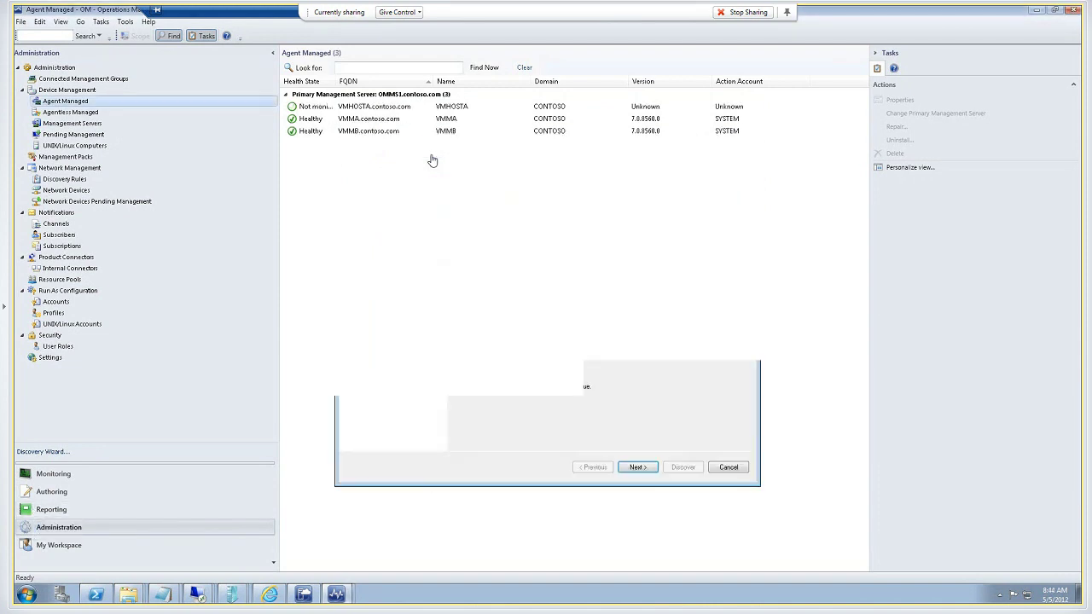
# Step: Choose Advanced discovery and enter fsa.contoso.com and fsb.contoso.com as the computers to scan
pyautogui.click(635, 467)
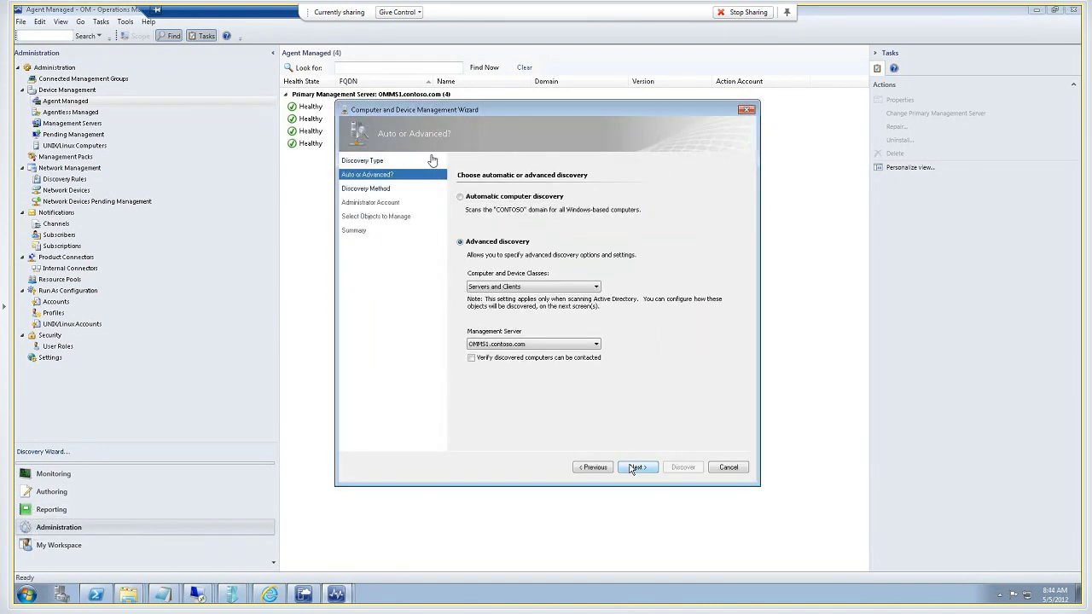
pyautogui.click(633, 469)
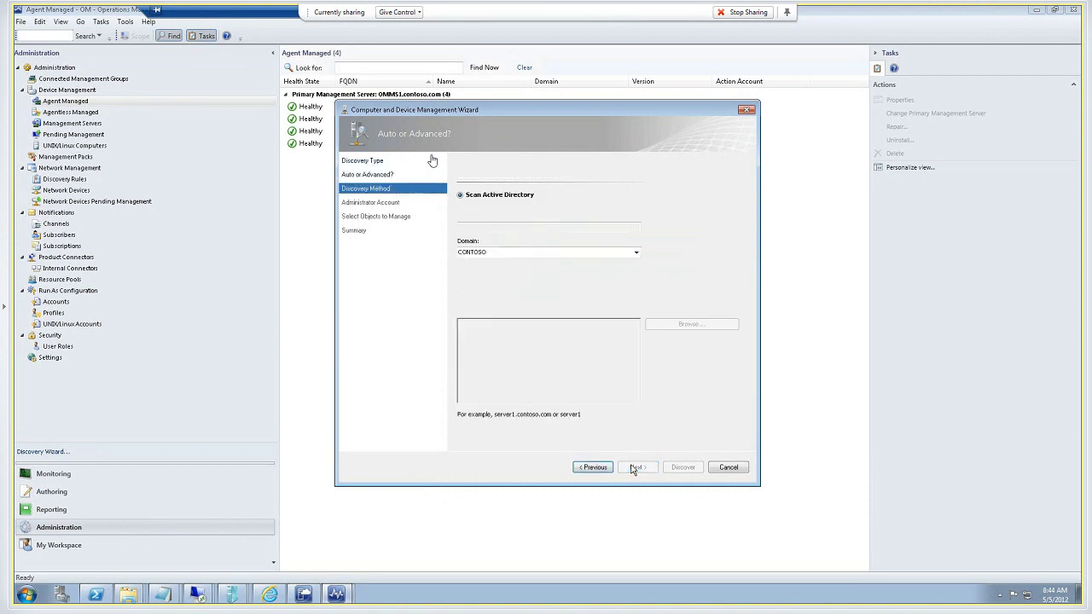
pyautogui.click(493, 271)
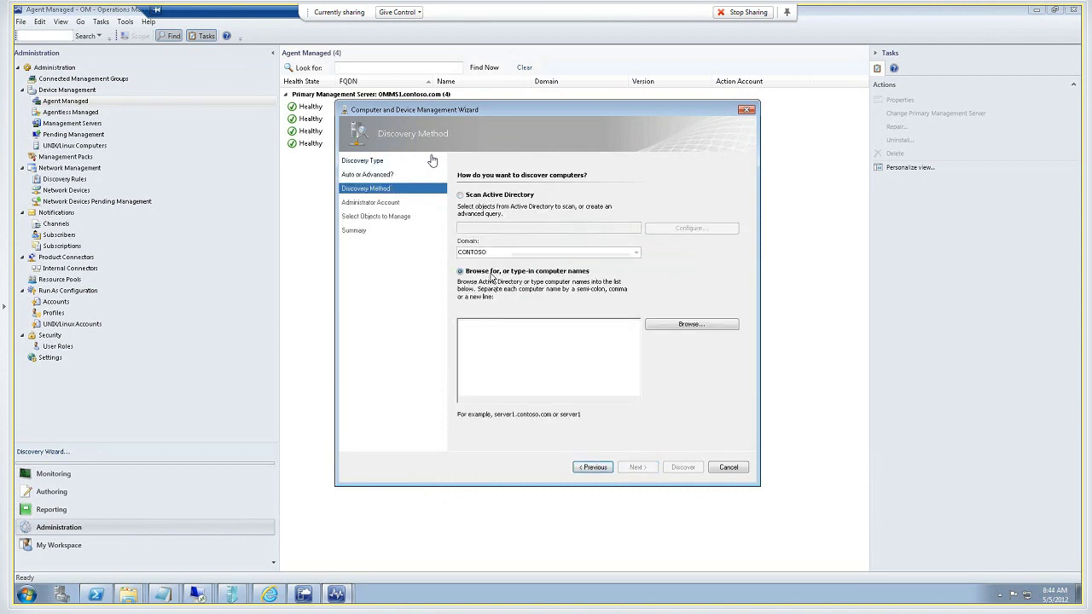
pyautogui.click(502, 324)
pyautogui.write('fsa')
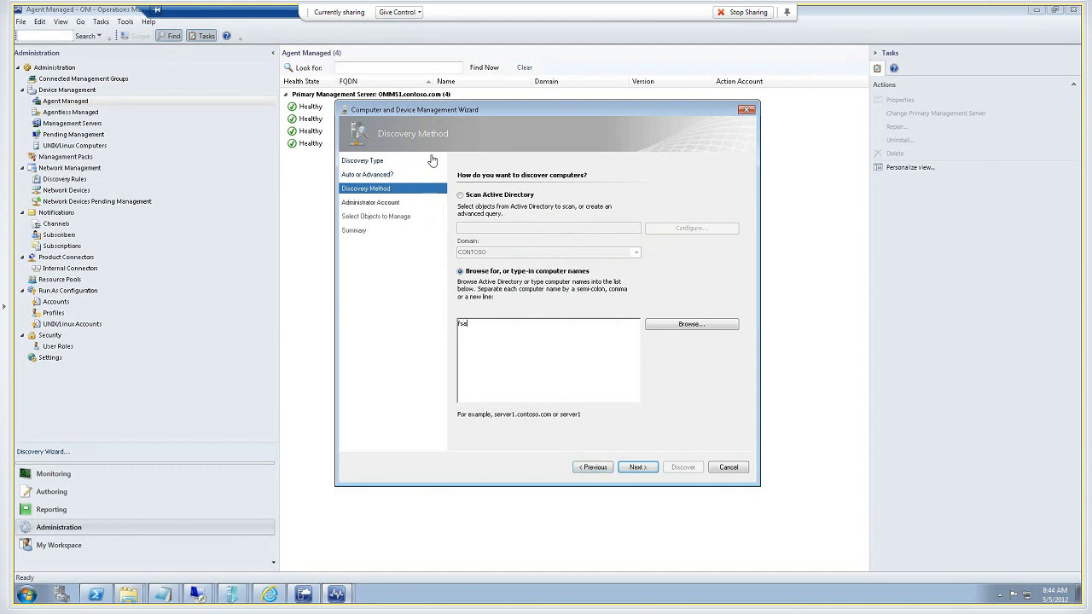
pyautogui.write('.contoso.com')
pyautogui.press('Return')
pyautogui.write('fsb.contoso.com')
pyautogui.press('Return')
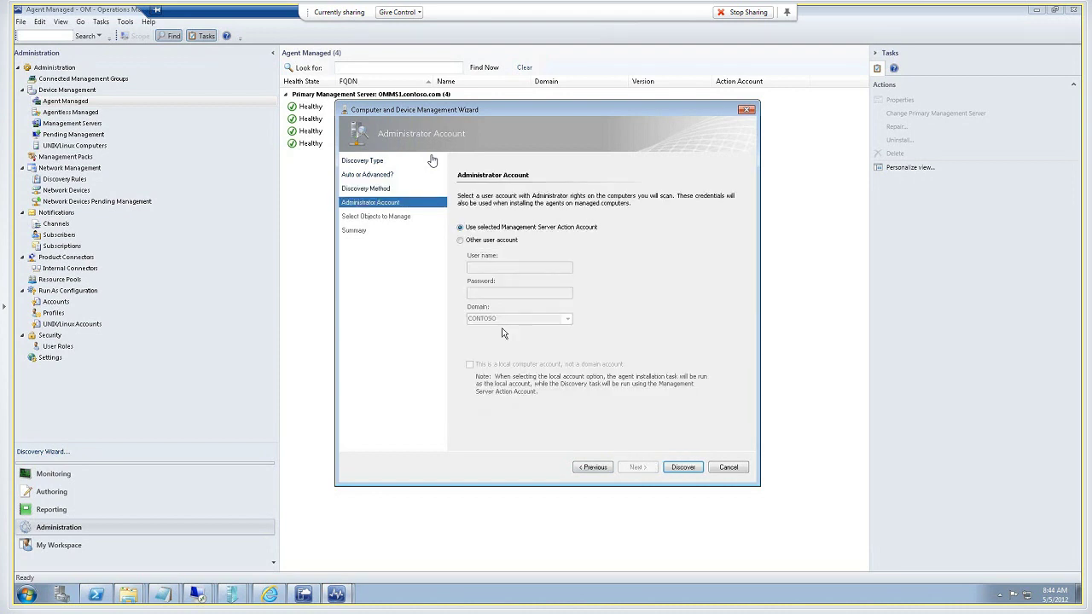
# Step: Use a separate domain administrator account, entering its user name and password, and start discovery
pyautogui.click(482, 241)
pyautogui.click(487, 267)
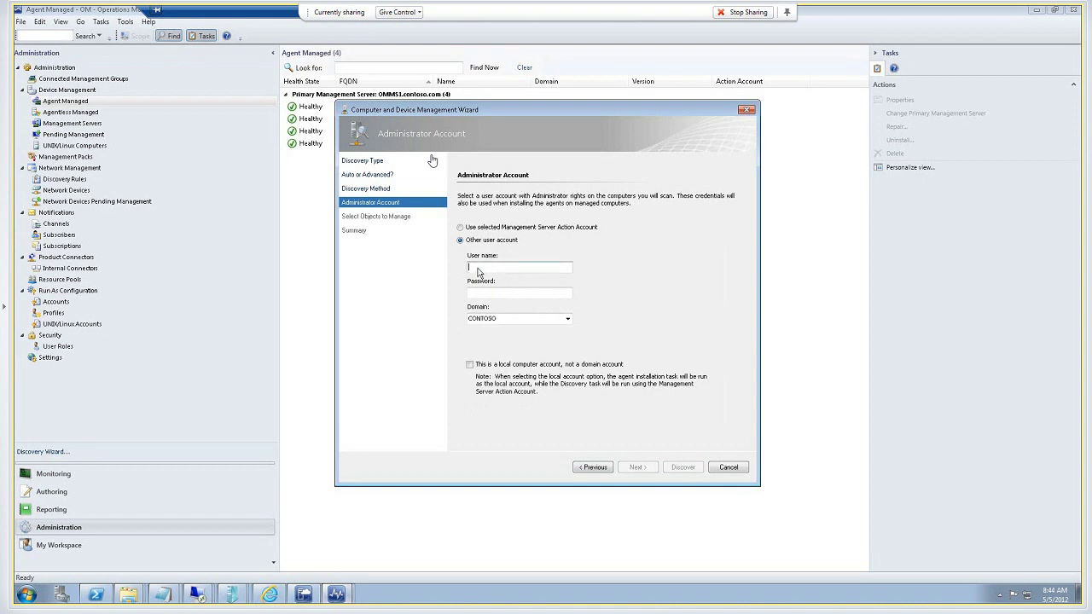
pyautogui.write('bwright')
pyautogui.press('Tab')
pyautogui.write('••••••')
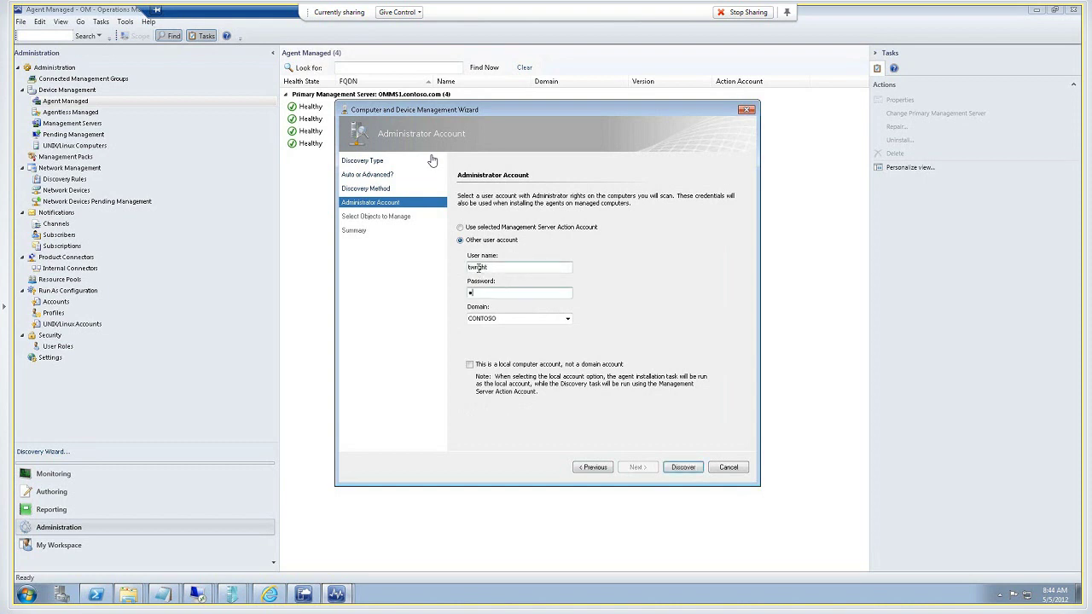
pyautogui.write('••')
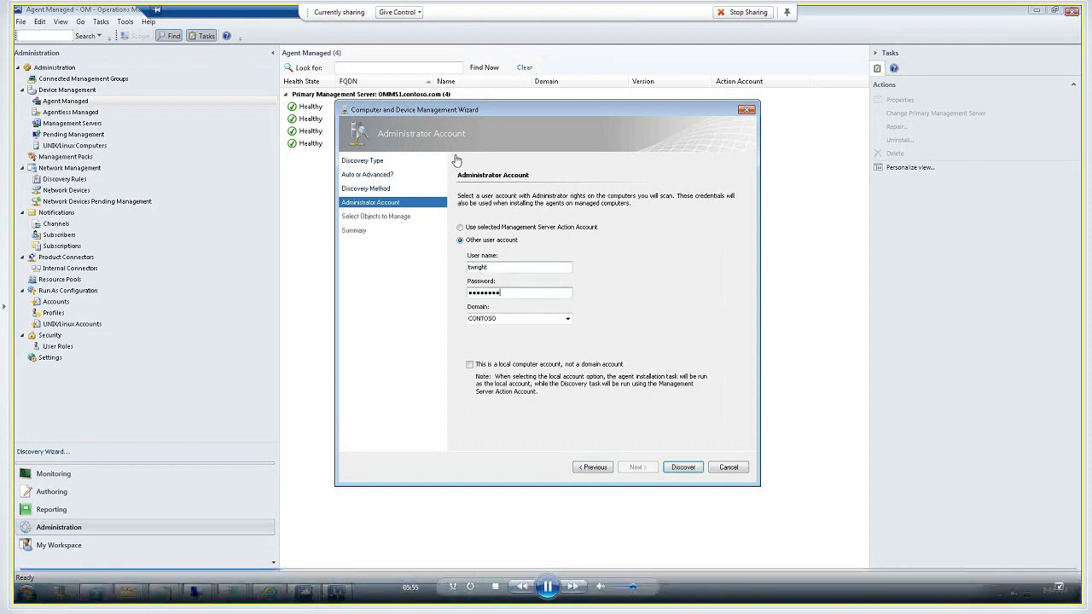
pyautogui.press('Return')
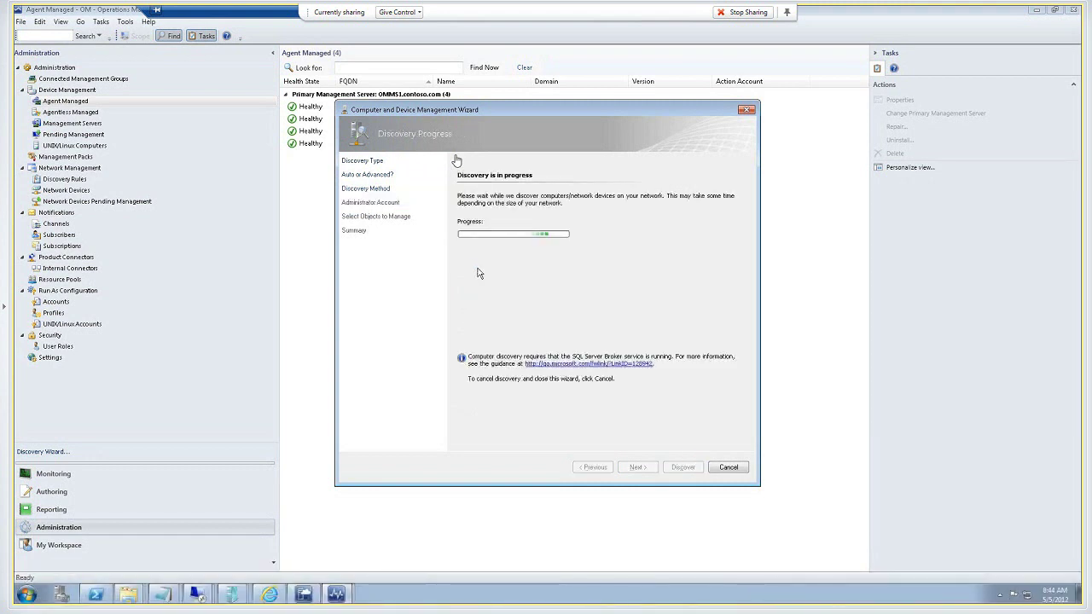
# Step: Select both discovered devices, finish the wizard to deploy agents to FSA and FSB, then pause
pyautogui.click(659, 220)
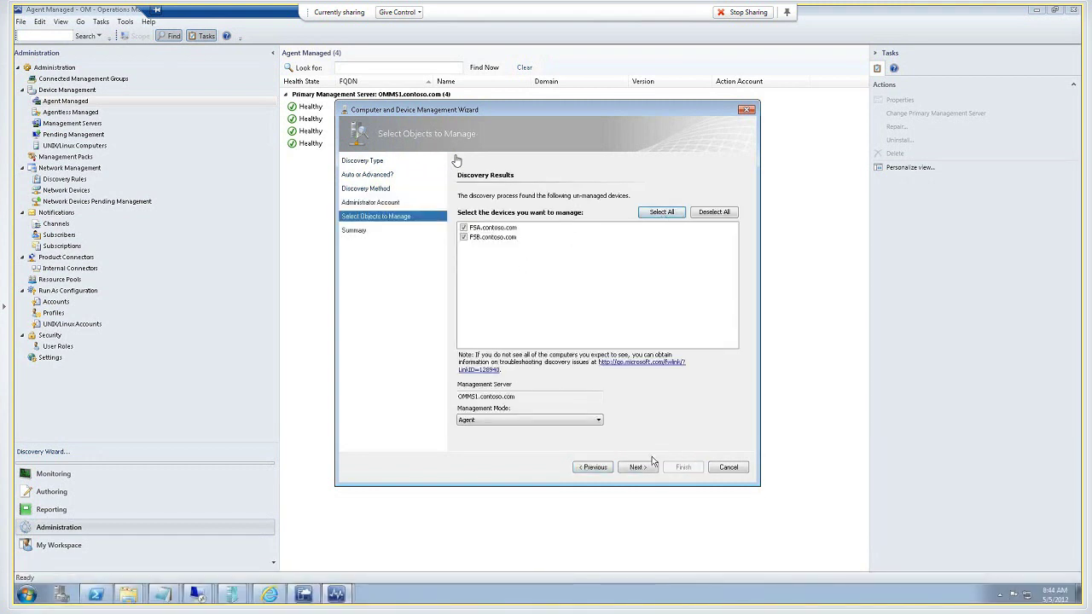
pyautogui.click(648, 466)
pyautogui.click(682, 467)
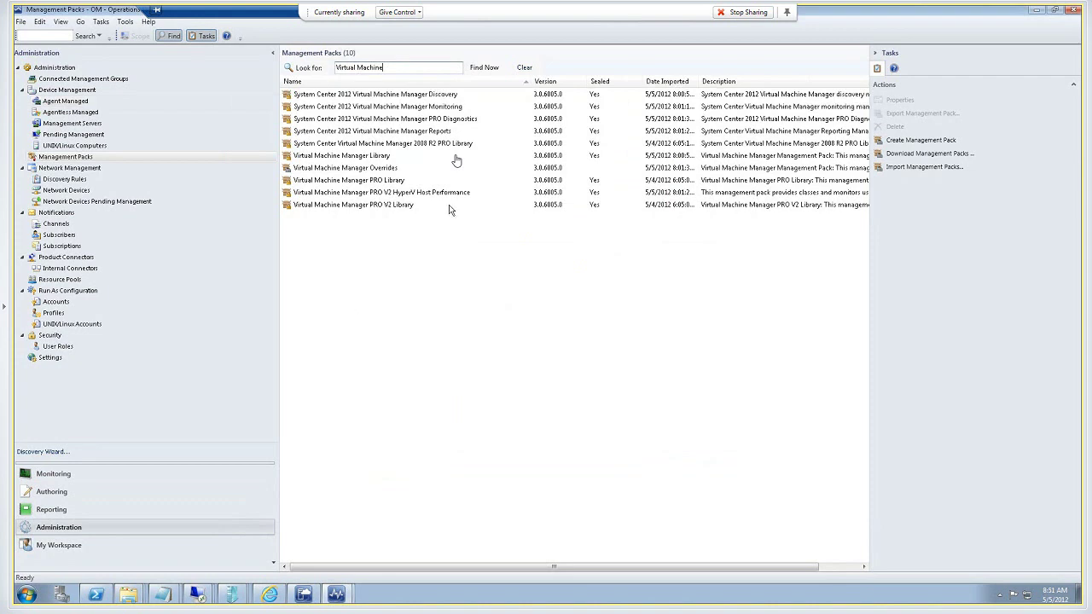
pyautogui.press('Return')
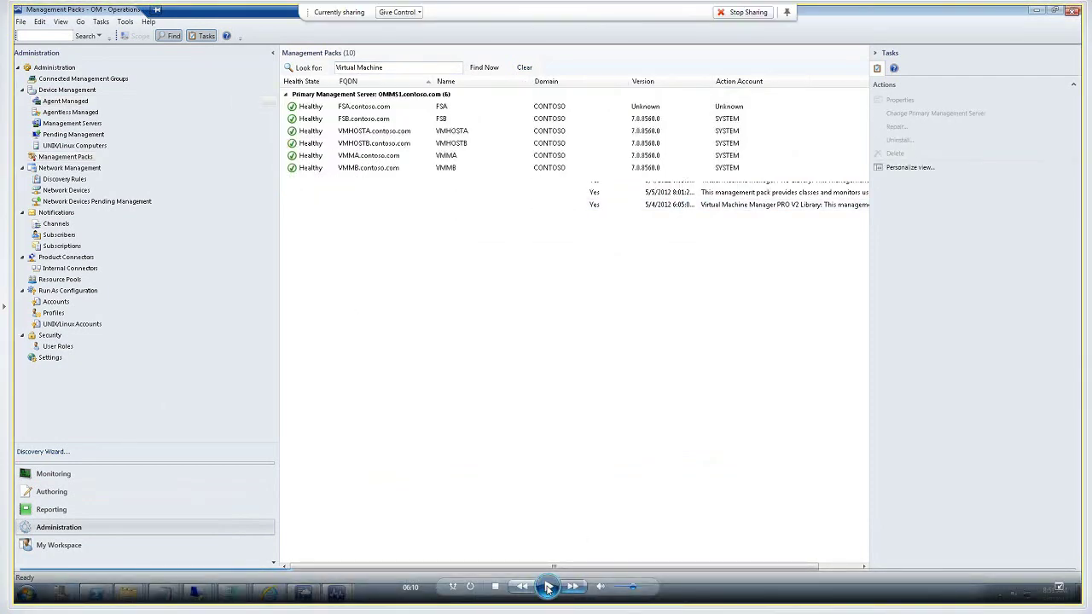
pyautogui.click(548, 587)
# Step: Rewind the demo to about 05:24, skip ahead, and pause on the Virtual Machine Management Packs list
pyautogui.click(548, 587)
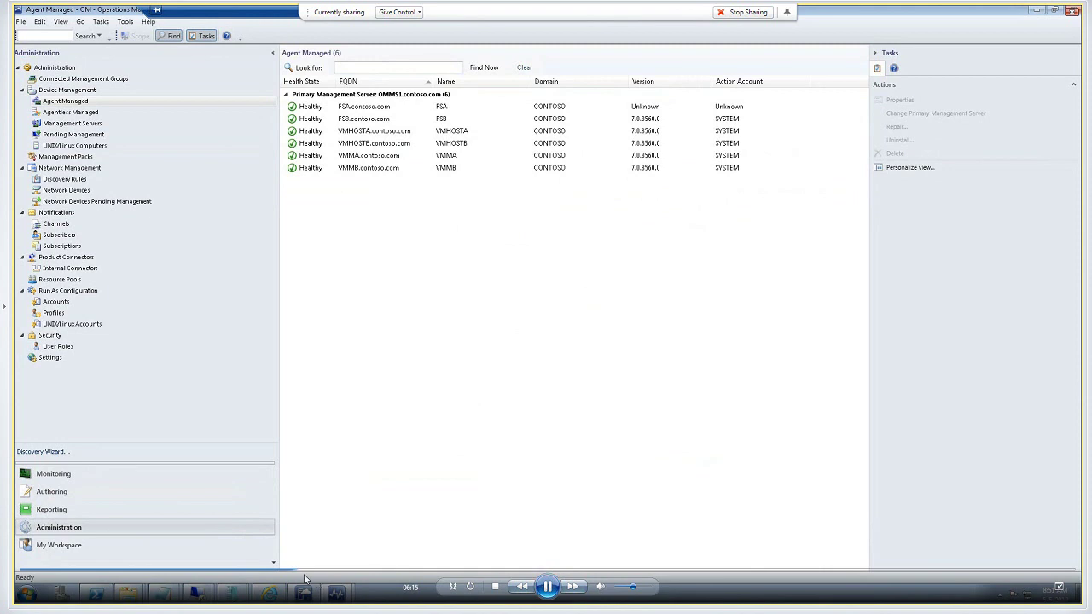
pyautogui.moveTo(306, 571); pyautogui.dragTo(279, 570)
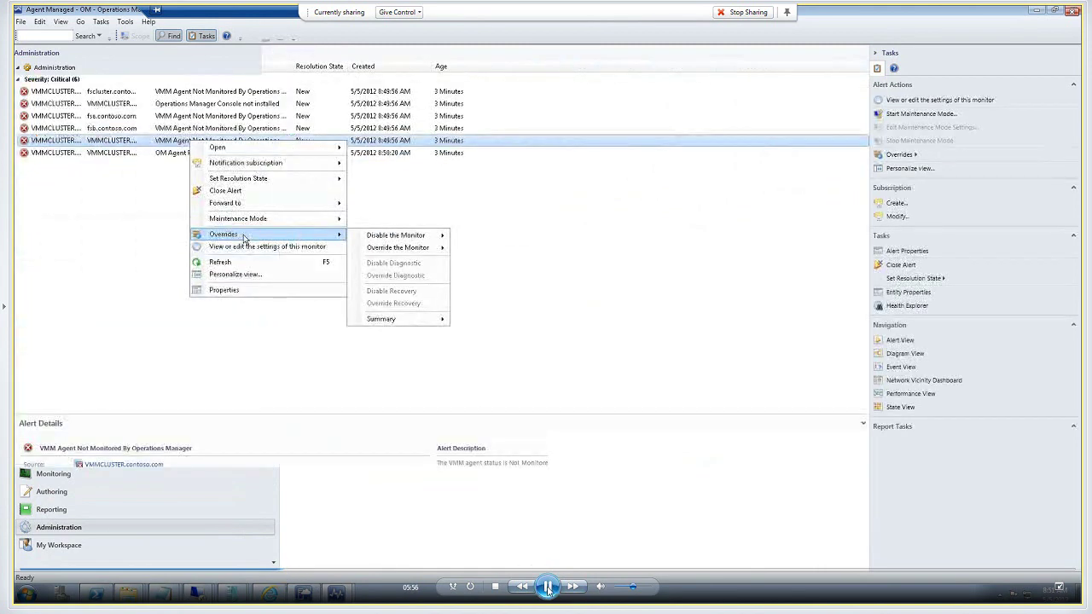
pyautogui.moveTo(279, 574); pyautogui.dragTo(256, 576)
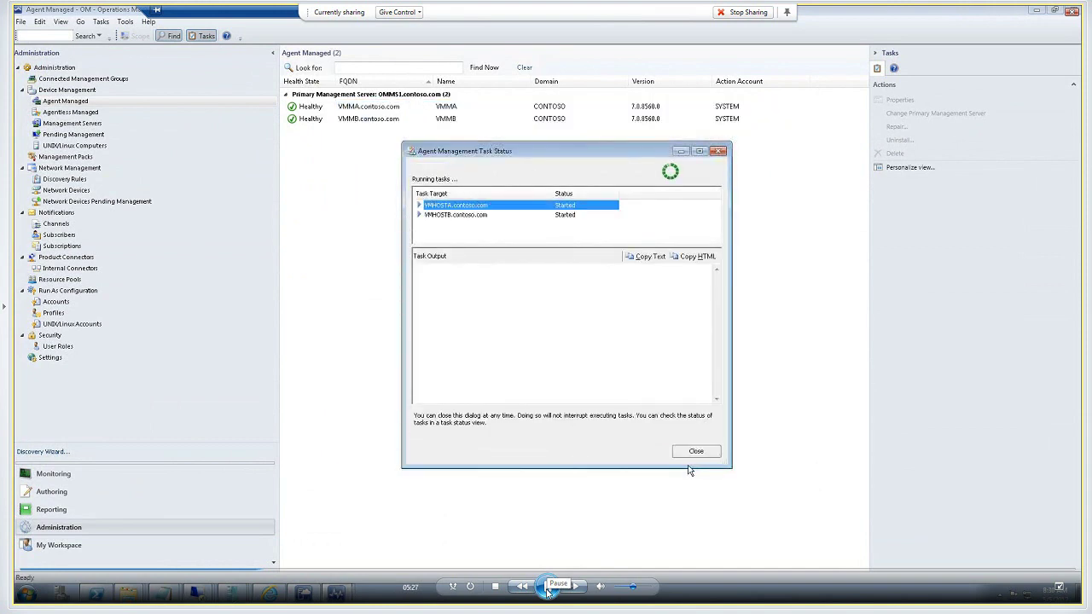
pyautogui.click(268, 571)
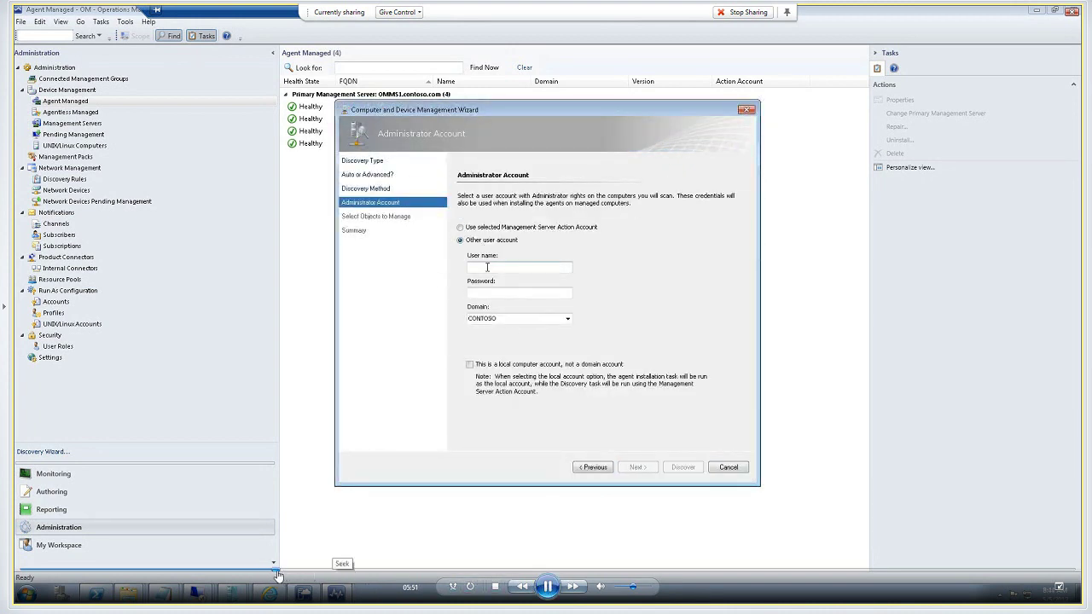
pyautogui.click(281, 571)
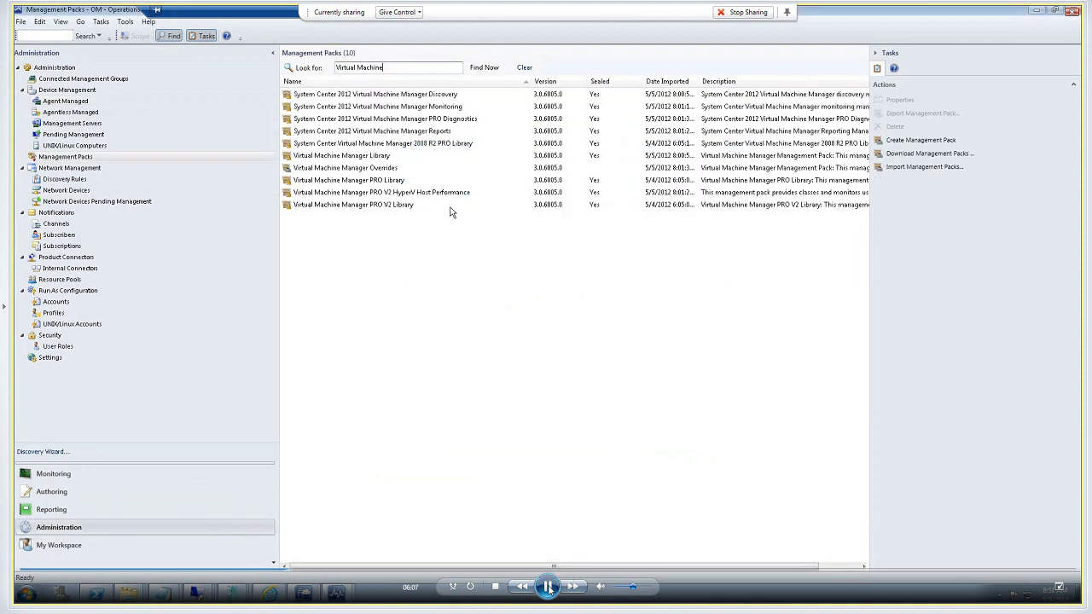
pyautogui.click(549, 588)
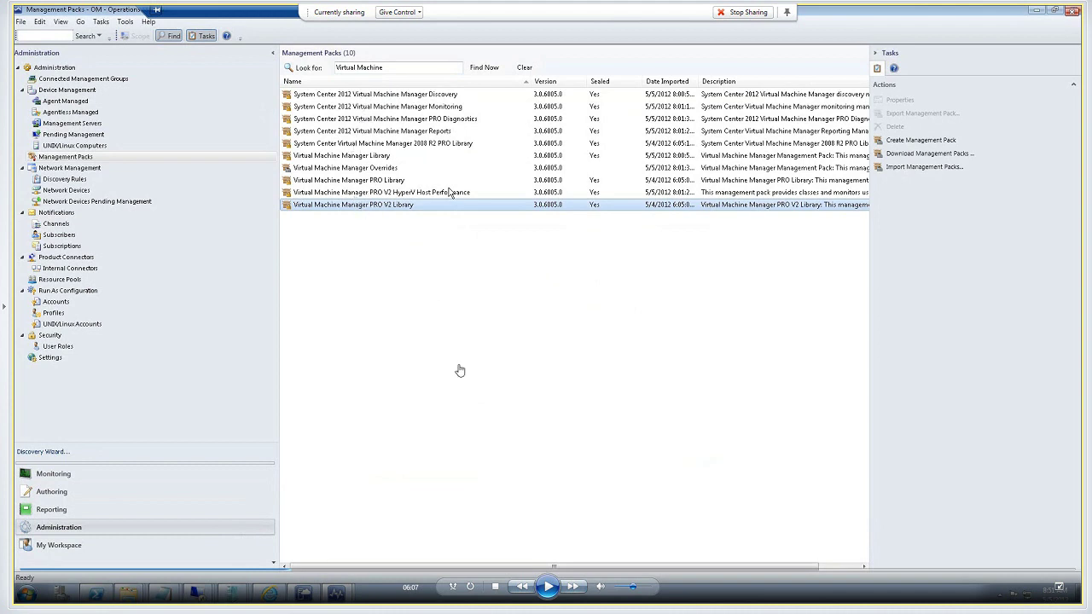
# Step: Resume the demo and pause on the Operations Manager Alerts view showing VMM Agent alert details
pyautogui.click(549, 589)
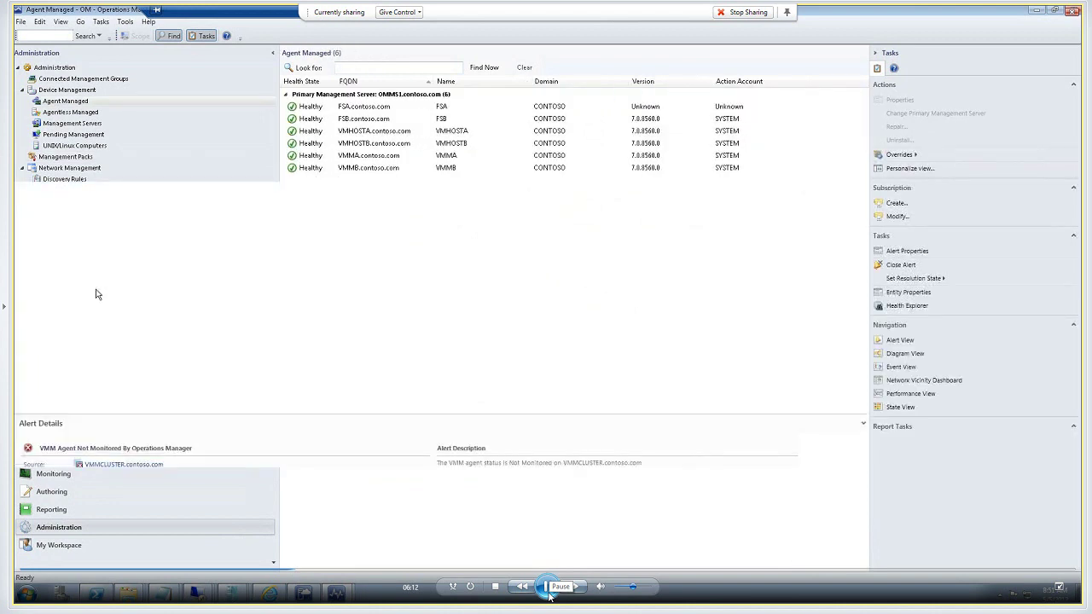
pyautogui.click(549, 595)
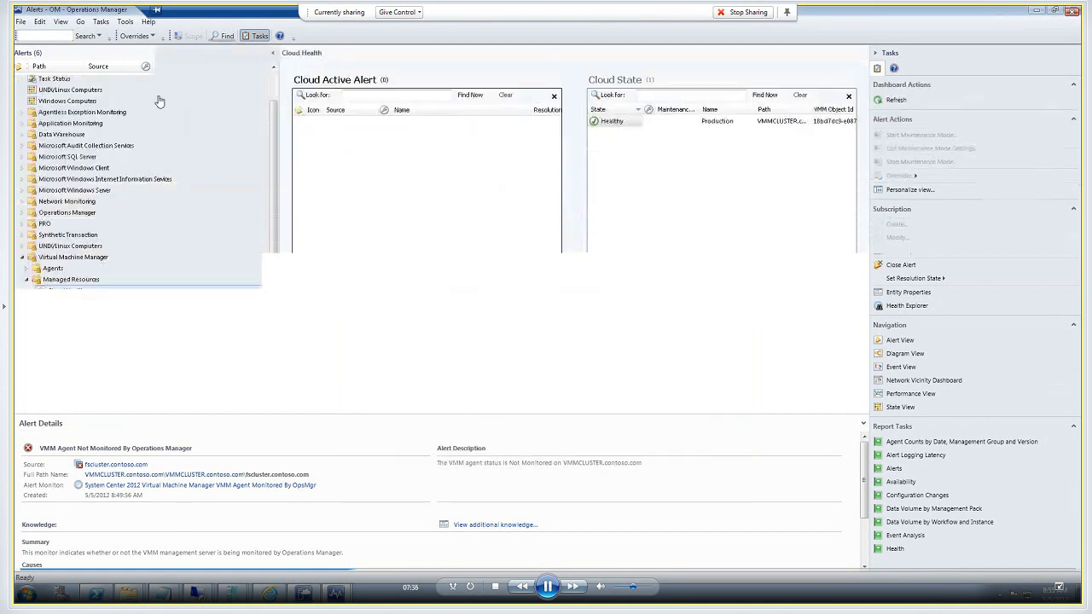
# Step: Pause briefly, stop on the Host Cluster Health view, then resume toward the Orchestrator Integration Packs chapter
pyautogui.click(549, 586)
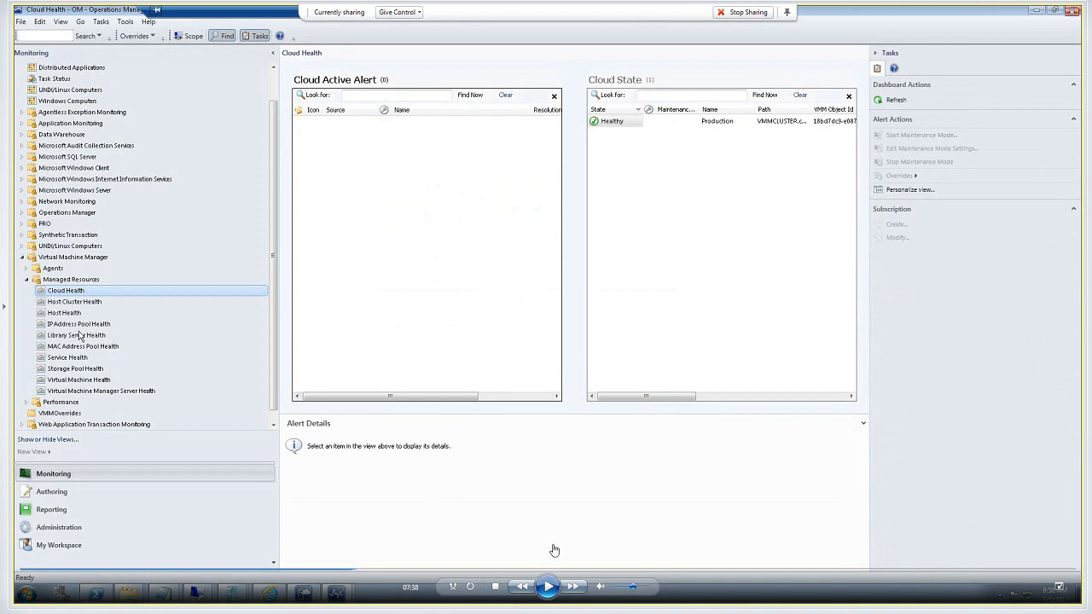
pyautogui.click(546, 593)
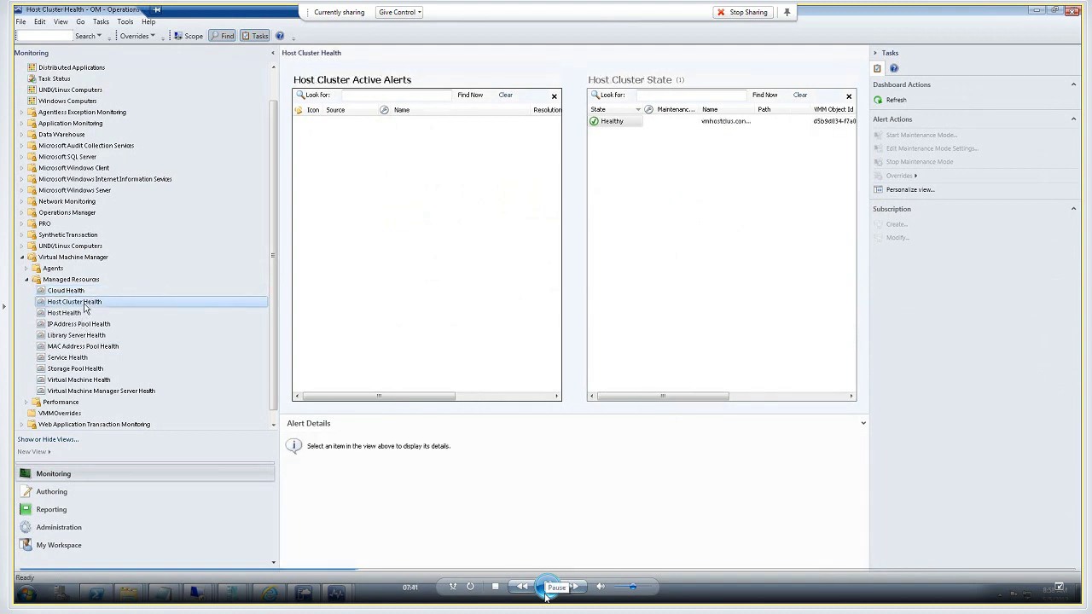
pyautogui.click(546, 594)
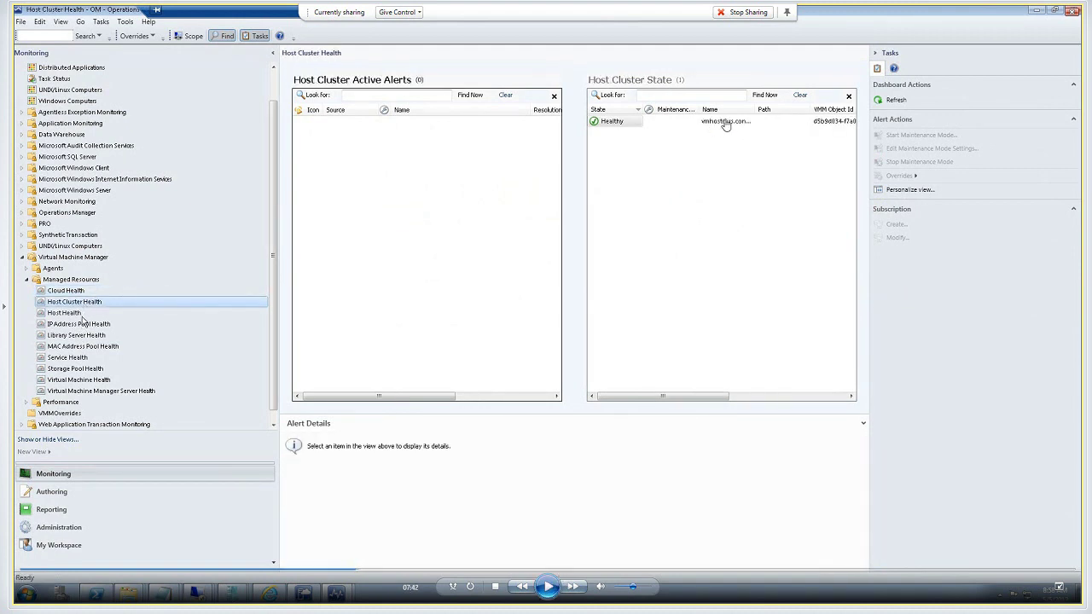
pyautogui.click(546, 587)
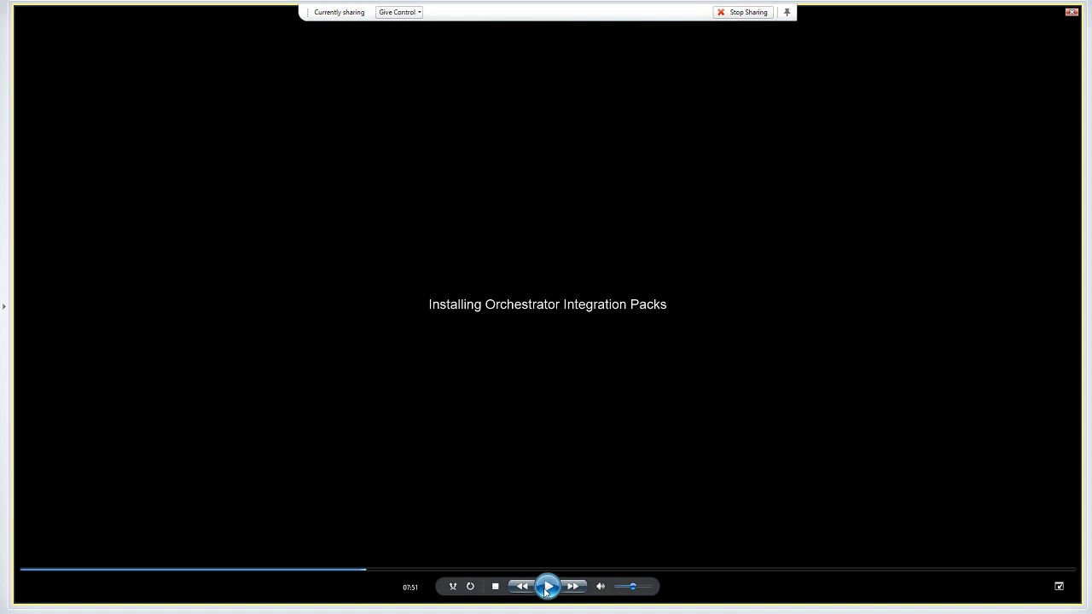
# Step: Play the Installing Orchestrator Integration Packs chapter through to the registration log entries on ORC1
pyautogui.click(544, 588)
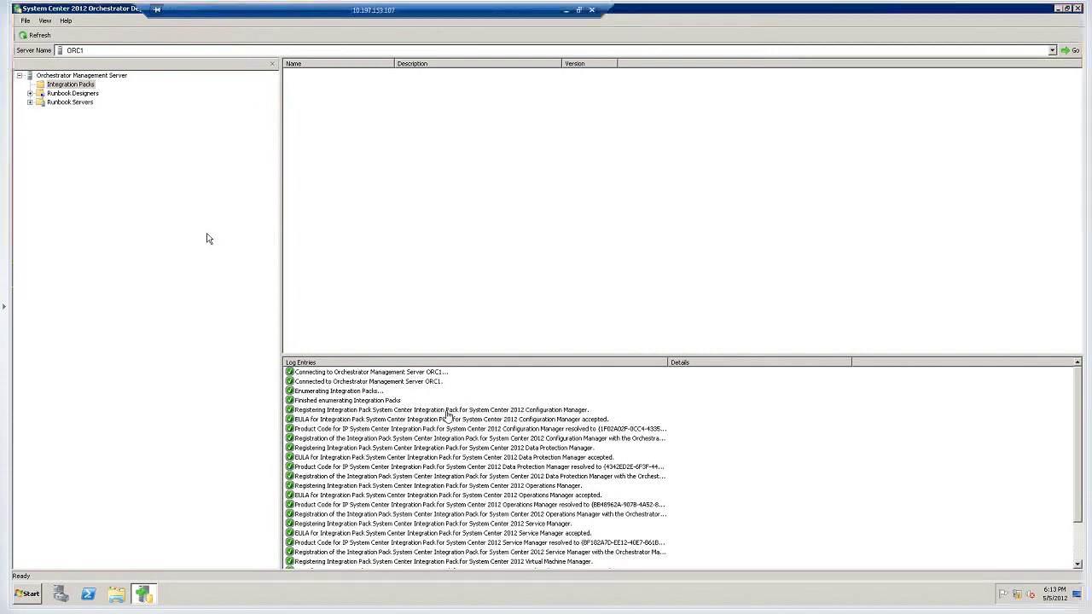
# Step: Select all six integration packs, choose Deploy IP, and move past the wizard's Welcome page
pyautogui.moveTo(508, 525)
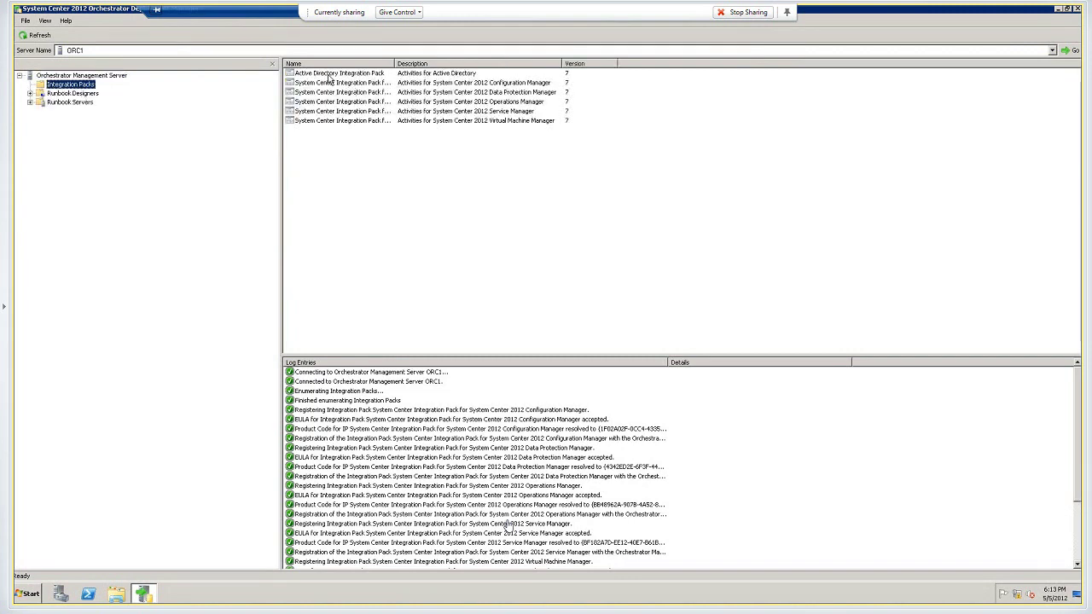
pyautogui.rightClick(329, 77)
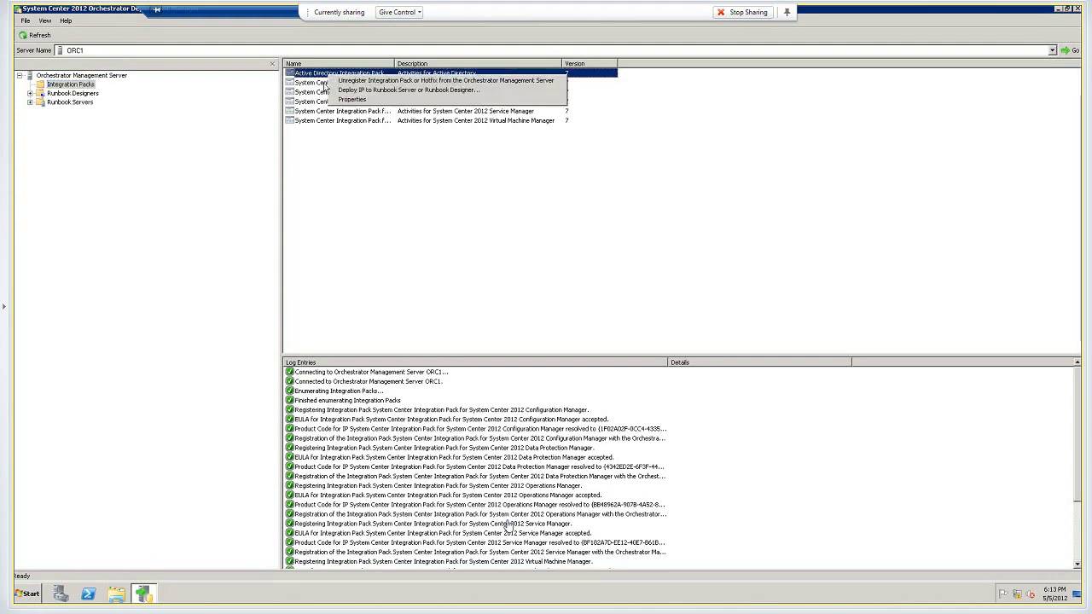
pyautogui.keyDown('shift'); pyautogui.click(314, 123); pyautogui.keyUp('shift')
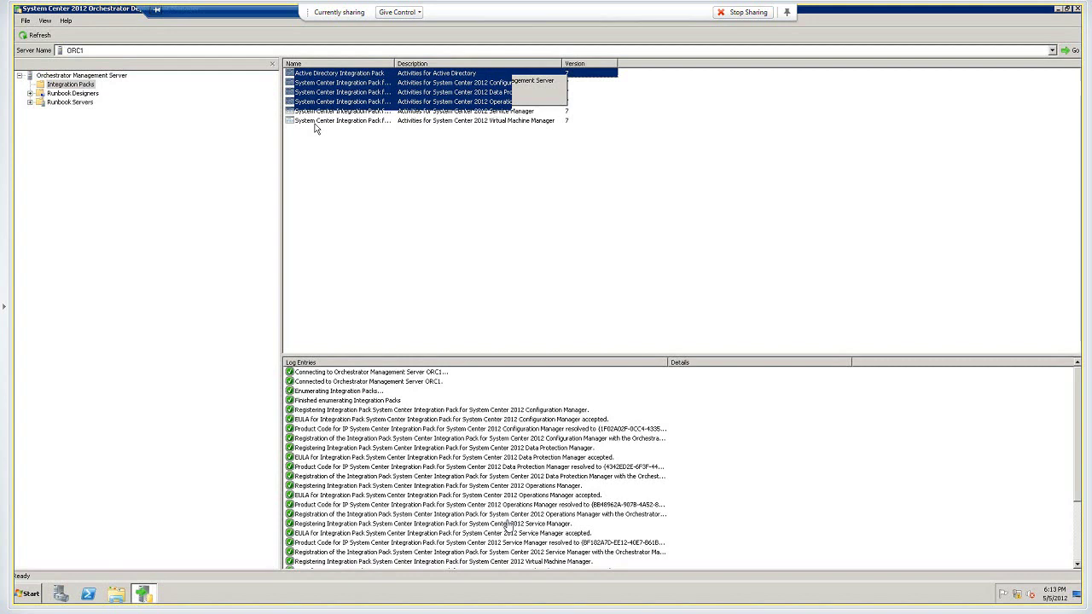
pyautogui.rightClick(314, 121)
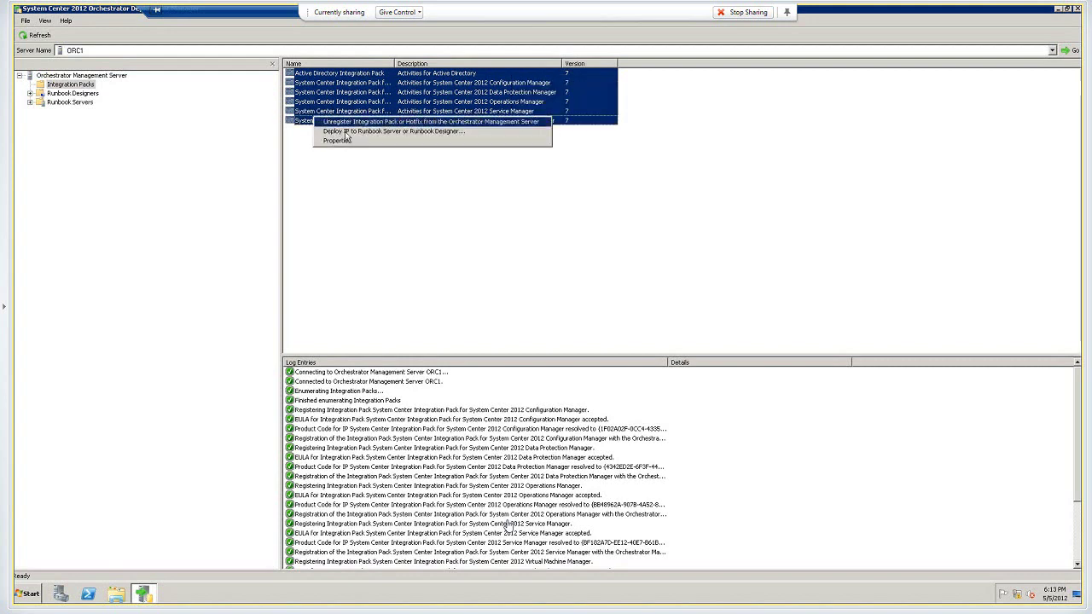
pyautogui.click(339, 130)
pyautogui.click(564, 387)
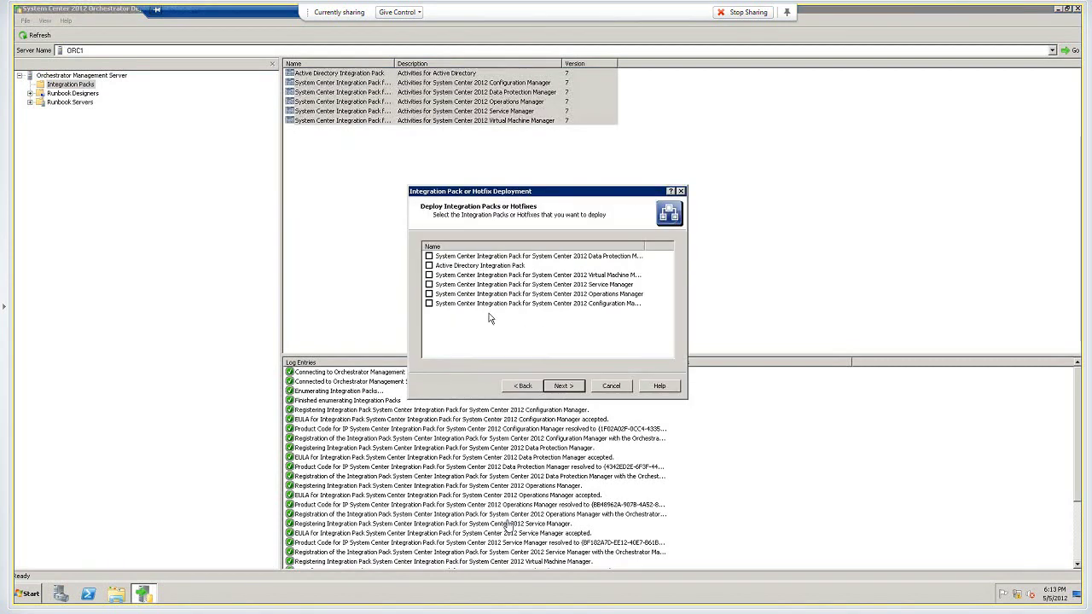
# Step: Mark the DPM, Active Directory, VMM, Service Manager and Operations Manager packs for deployment
pyautogui.click(429, 255)
pyautogui.click(429, 265)
pyautogui.click(429, 275)
pyautogui.click(429, 284)
pyautogui.click(429, 294)
pyautogui.click(562, 387)
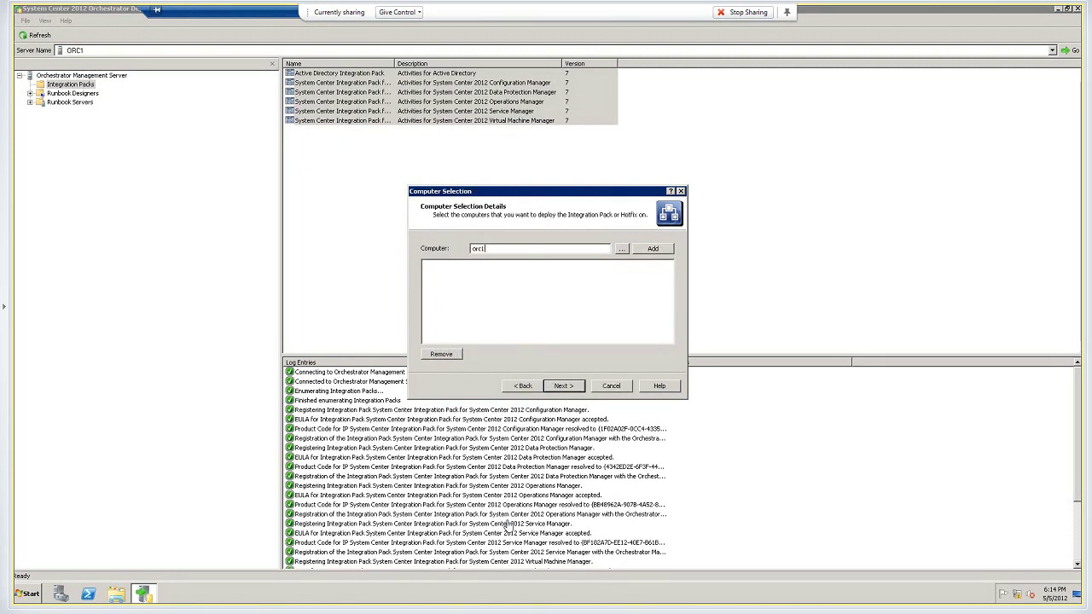
# Step: Add orc1 and orc2 as target computers and finish the deployment wizard
pyautogui.press('Tab')
pyautogui.press('Tab')
pyautogui.press('Return')
pyautogui.press('BackSpace')
pyautogui.write('2')
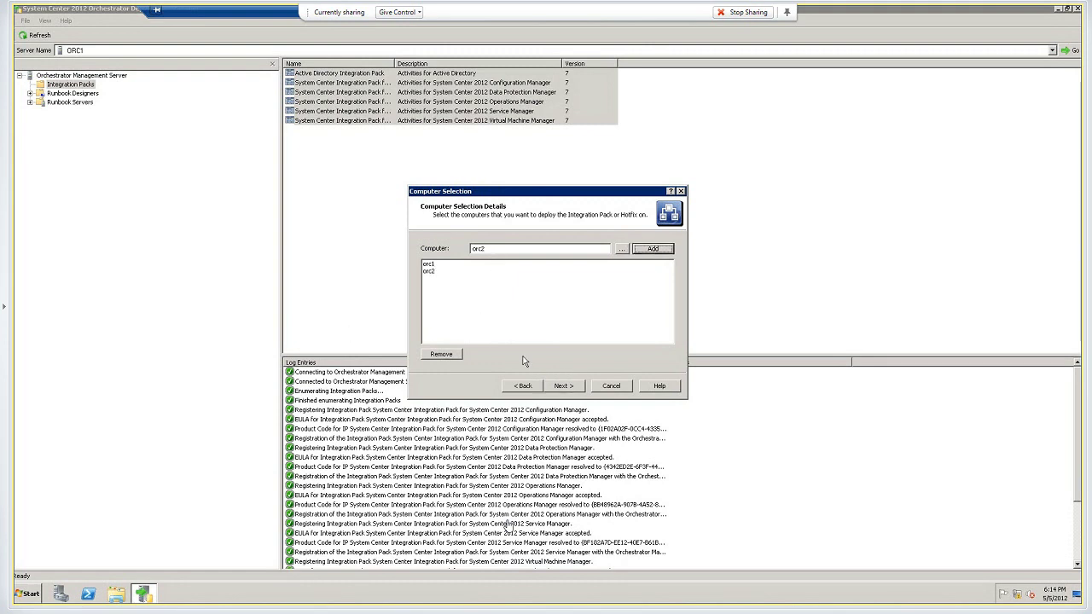
pyautogui.click(560, 385)
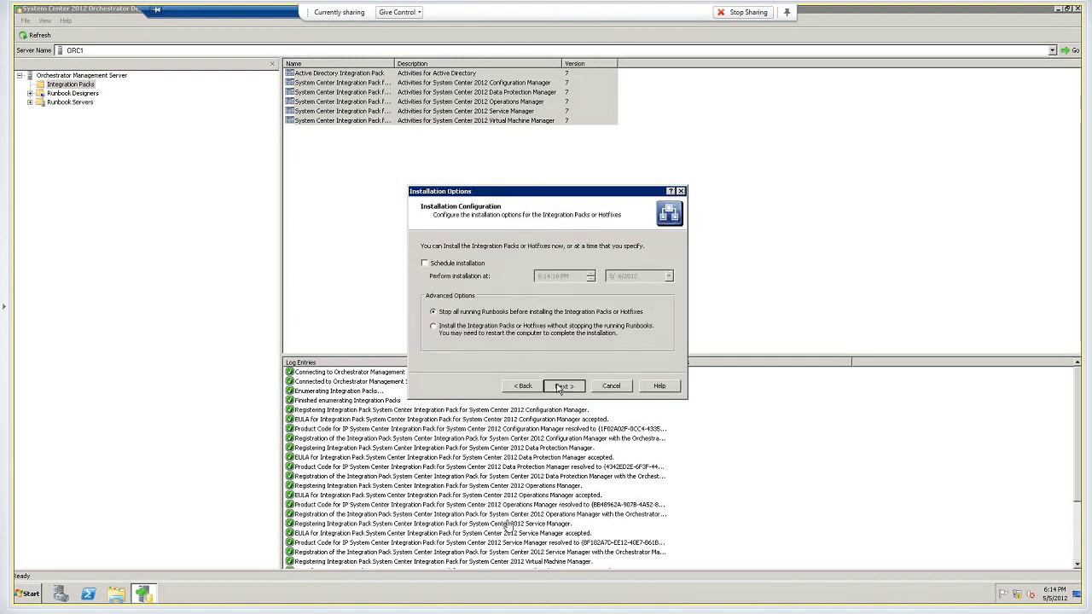
pyautogui.click(559, 386)
pyautogui.click(560, 385)
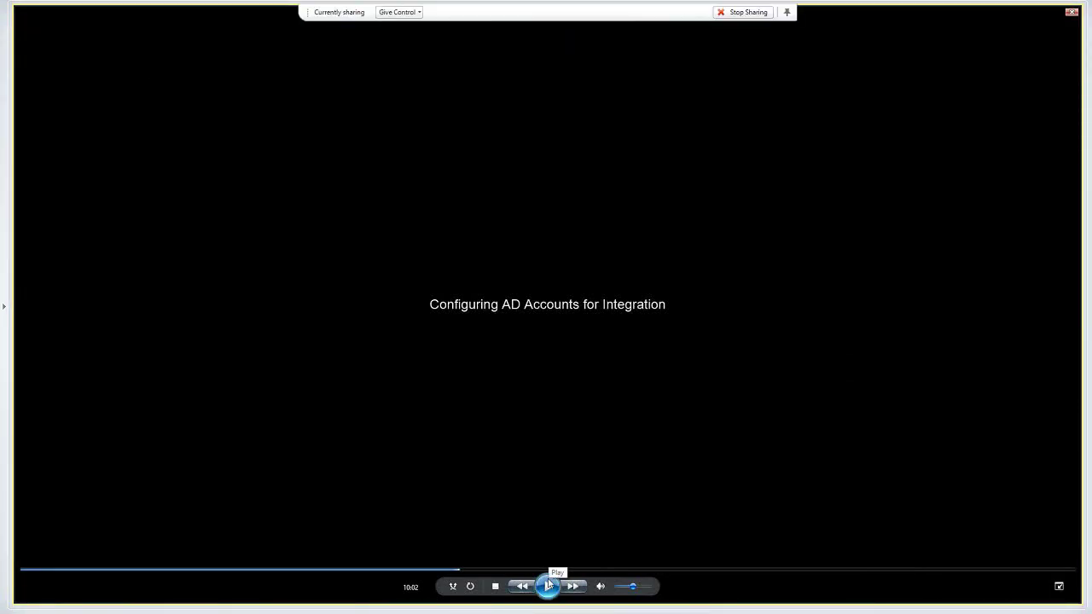
# Step: Play the AD accounts chapter and pause on the integration groups and service accounts list
pyautogui.click(550, 585)
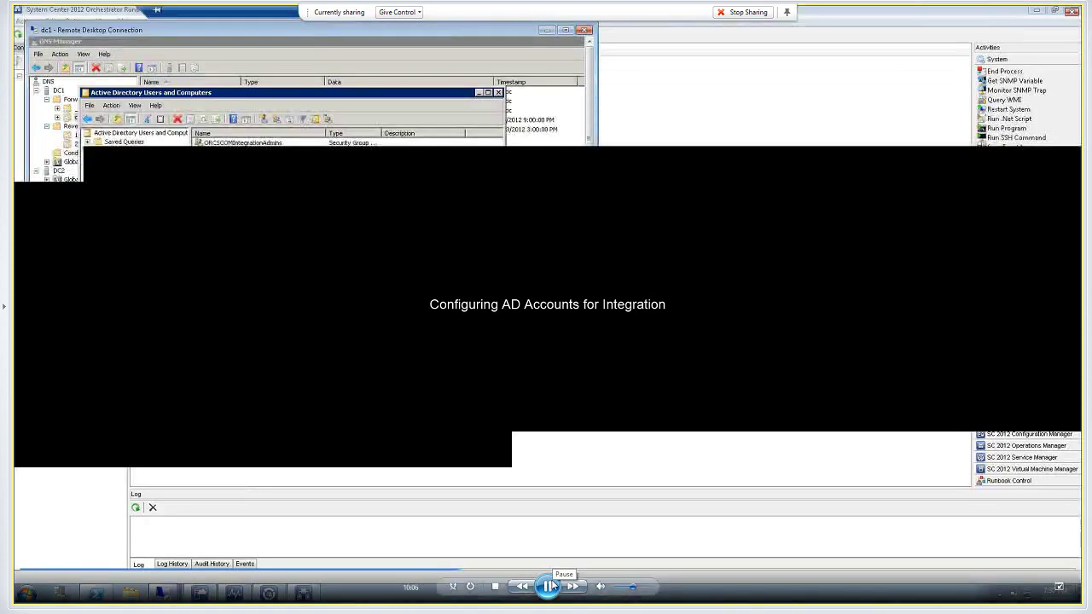
pyautogui.click(550, 585)
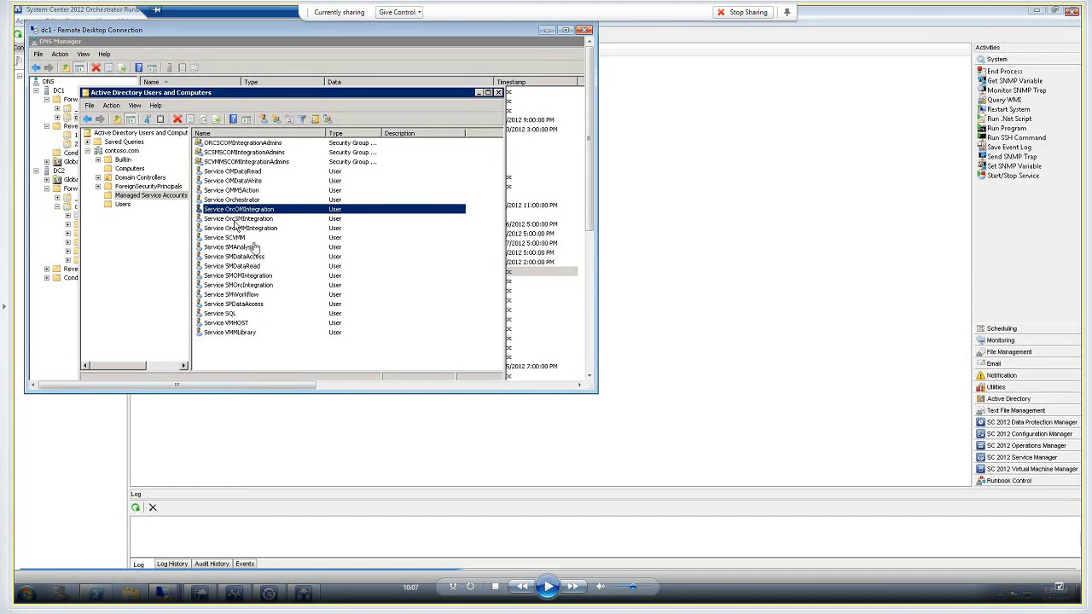
# Step: Resume, pause on the group's Members tab, then play on to the Service Manager user role dialog
pyautogui.click(549, 587)
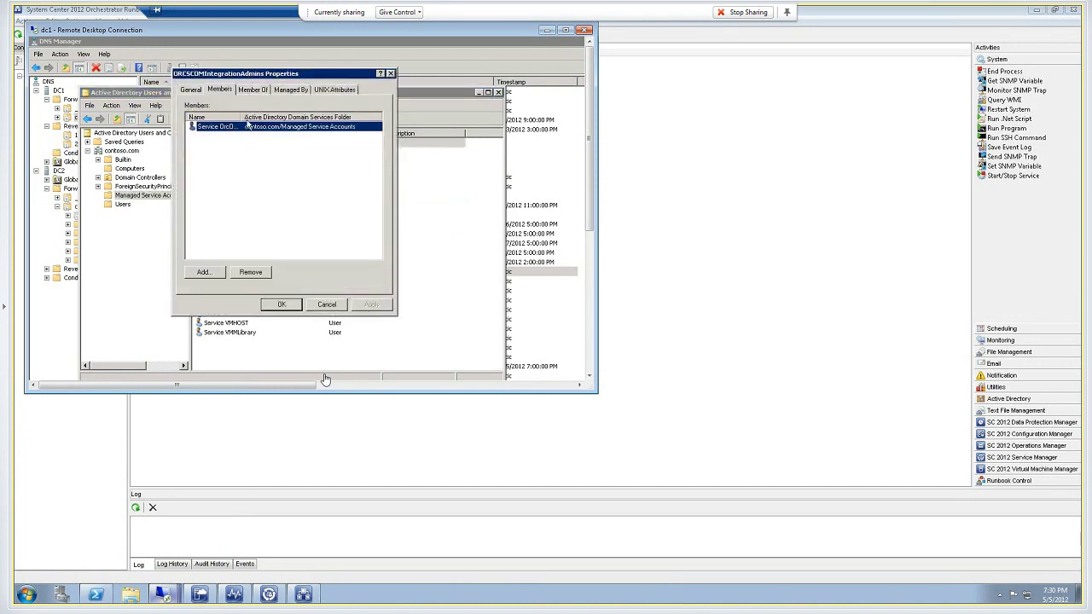
pyautogui.moveTo(333, 351)
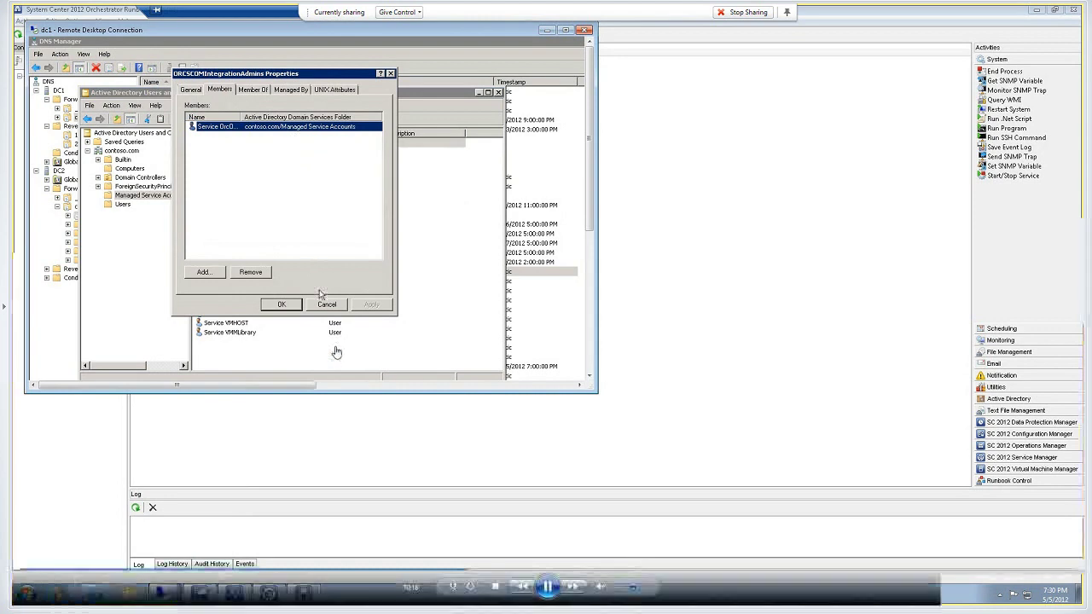
pyautogui.click(549, 587)
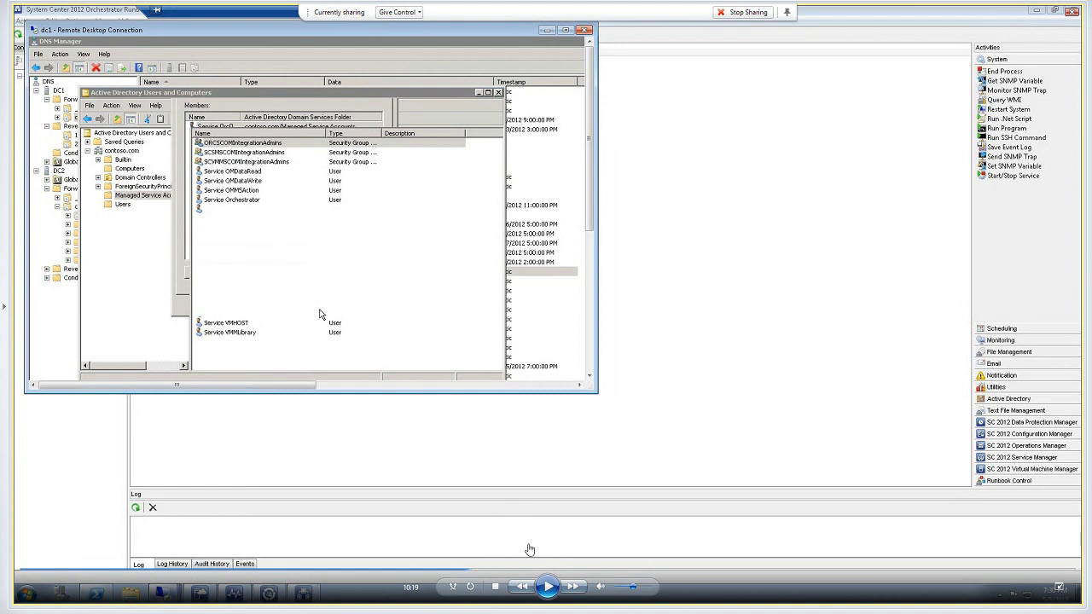
pyautogui.click(551, 587)
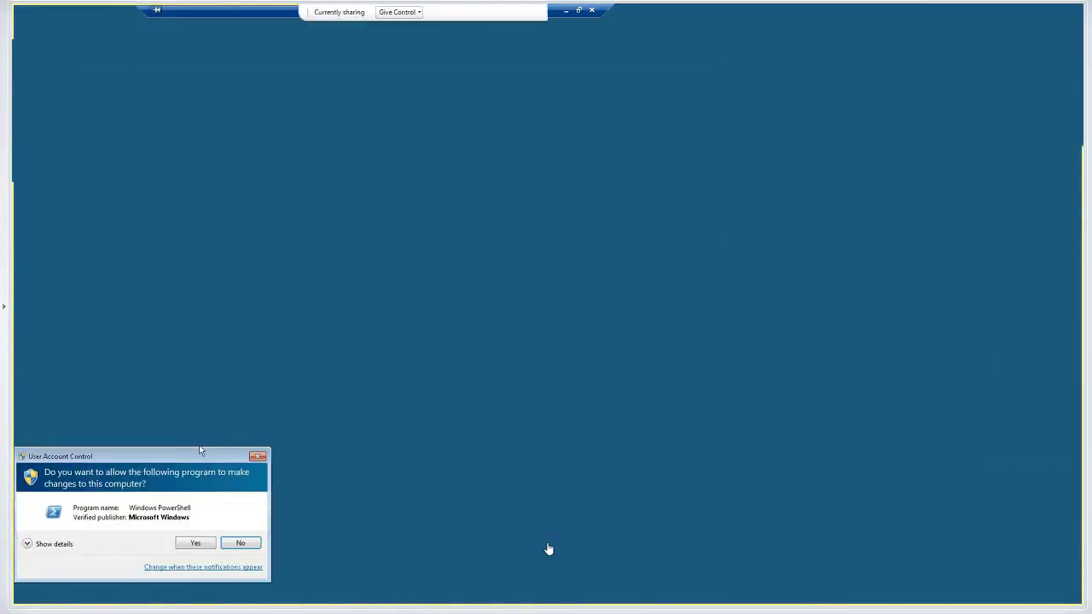
# Step: Resume the demo as it enters Set-ExecutionPolicy RemoteSigned in PowerShell
pyautogui.click(198, 541)
pyautogui.write('set')
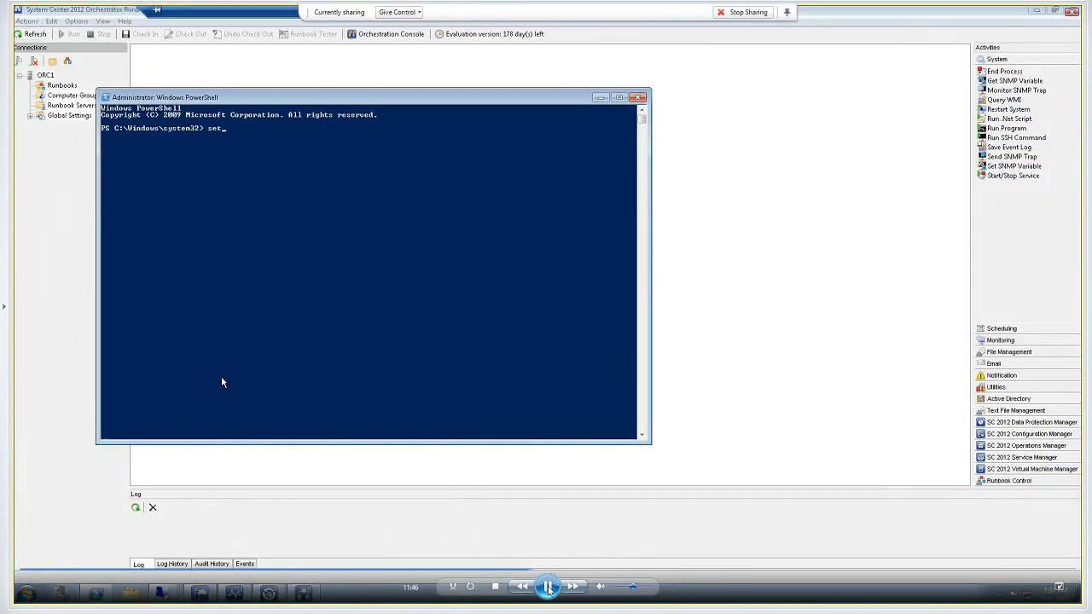
pyautogui.write('-executionpol')
pyautogui.press('Tab')
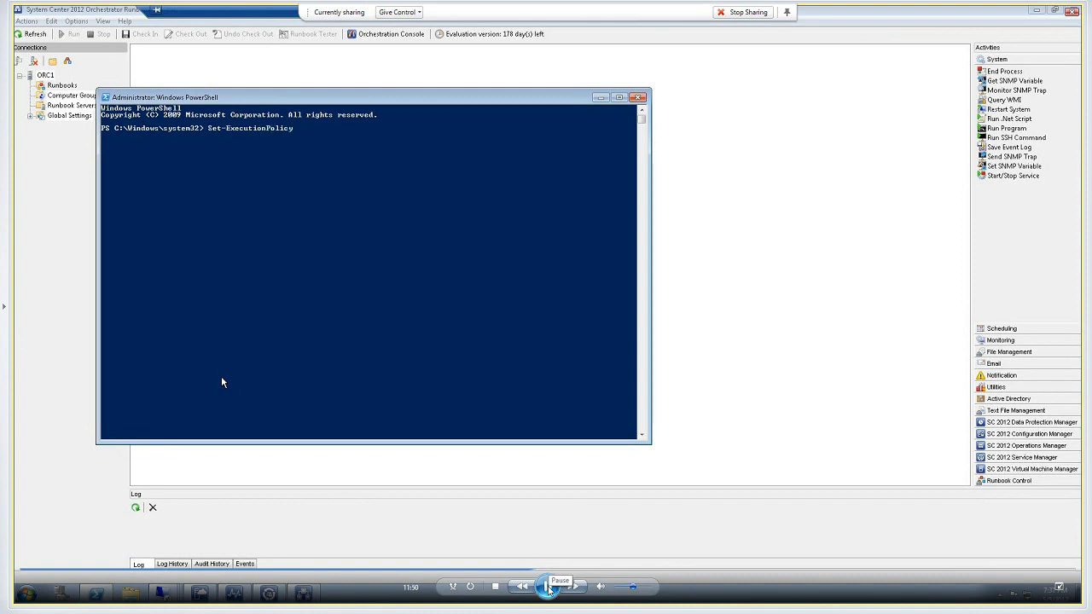
pyautogui.write('RemoteSigned')
pyautogui.press('BackSpace')
pyautogui.press('BackSpace')
pyautogui.press('BackSpace')
pyautogui.press('BackSpace')
pyautogui.press('BackSpace')
pyautogui.press('BackSpace')
pyautogui.press('BackSpace')
pyautogui.press('BackSpace')
pyautogui.write('teSigned')
pyautogui.press('Return')
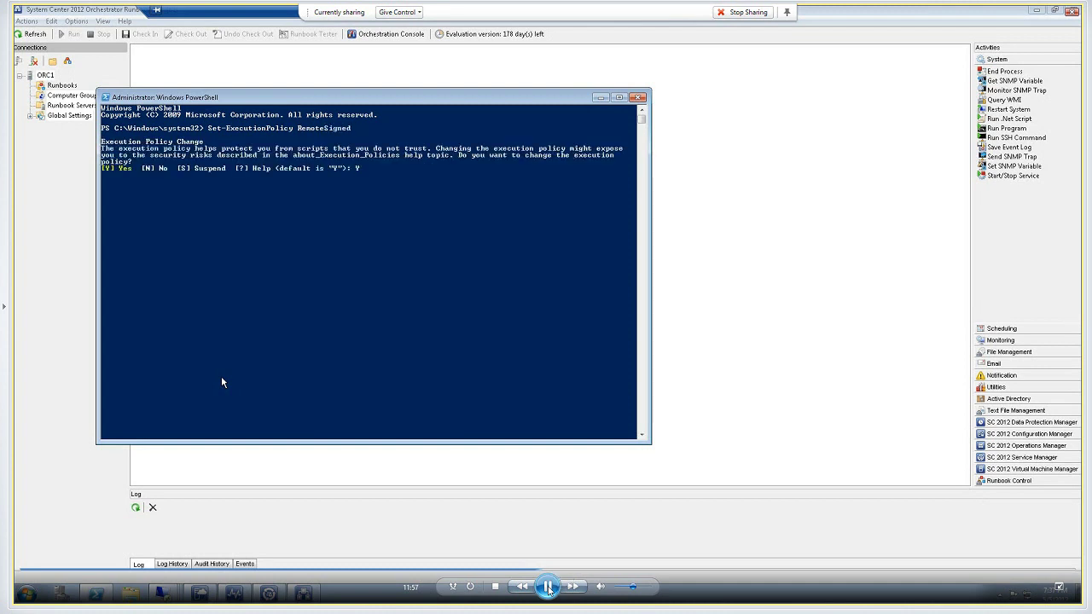
# Step: Confirm the execution policy change with Y, then resume the paused demo
pyautogui.write('Y')
pyautogui.press('Return')
pyautogui.click(547, 587)
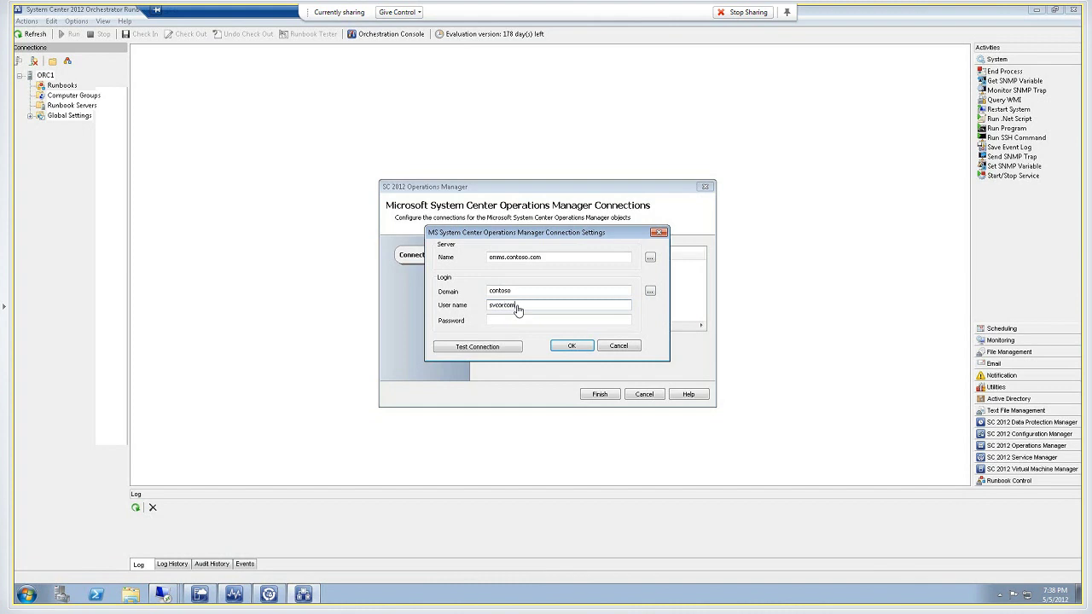
# Step: Let the demo fill in the SC 2012 Operations Manager connection, entering 'integration'
pyautogui.write('integration')
pyautogui.press('Tab')
pyautogui.moveTo(537, 324)
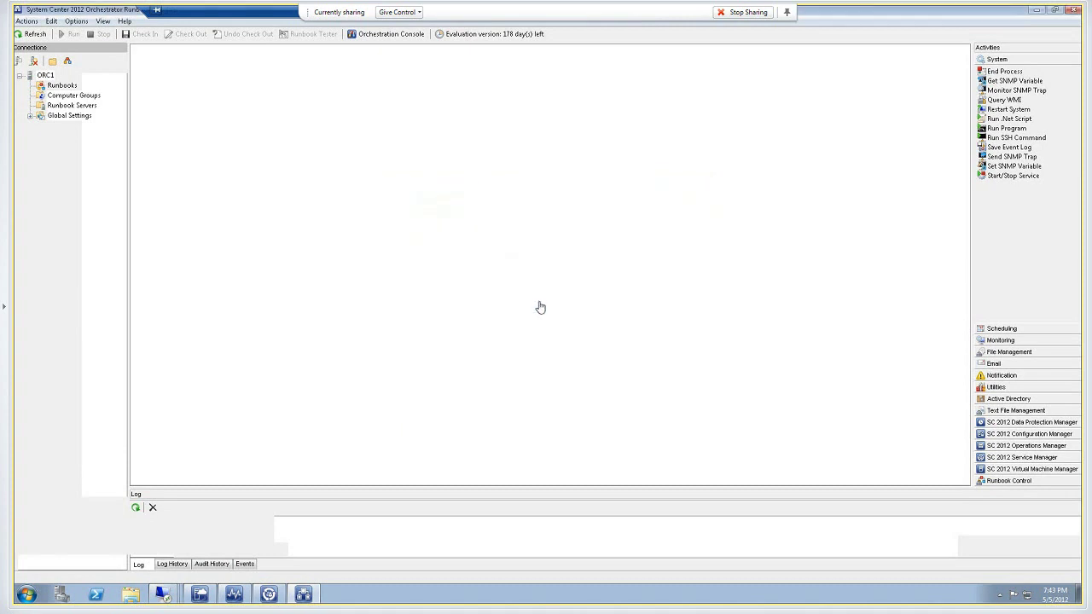
pyautogui.moveTo(547, 296)
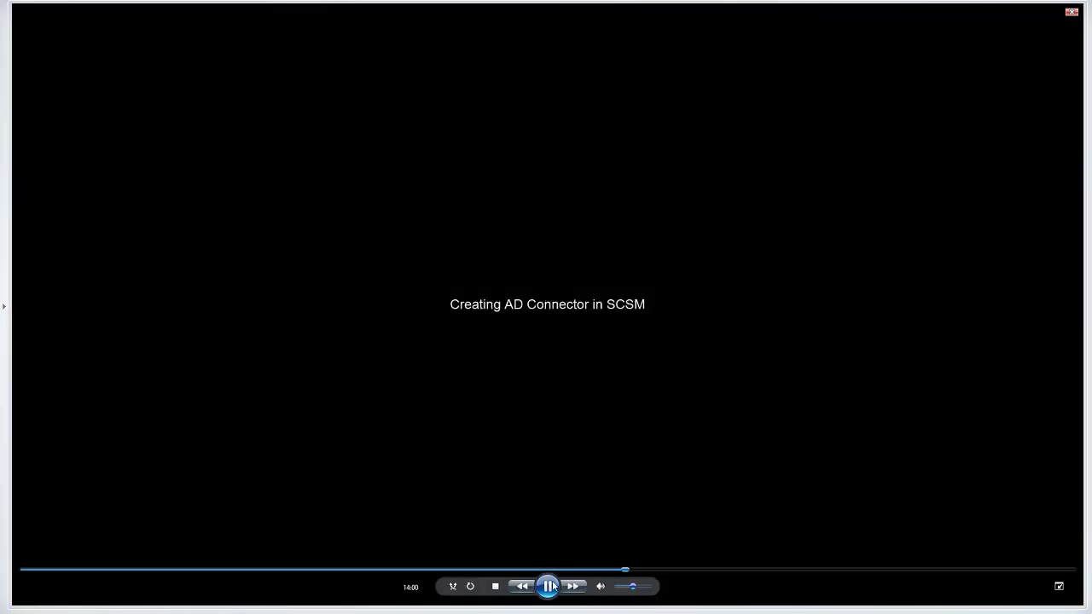
# Step: Pause playback on the 'Creating AD Connector in SCSM' title card
pyautogui.click(550, 586)
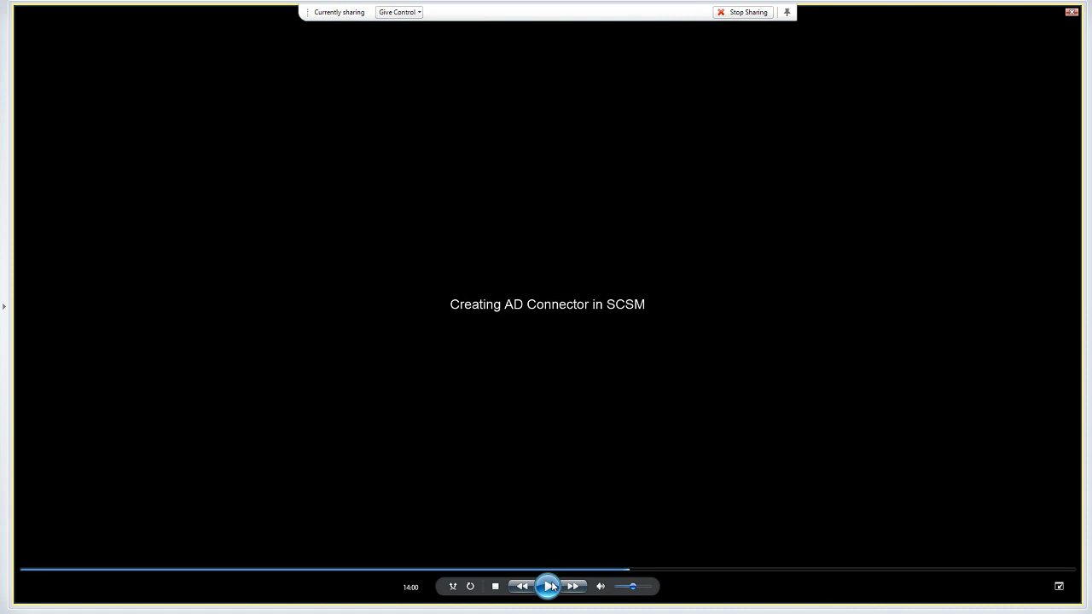
# Step: Resume, pause on the contoso.com Domain/OU page, then resume toward Select objects
pyautogui.click(550, 586)
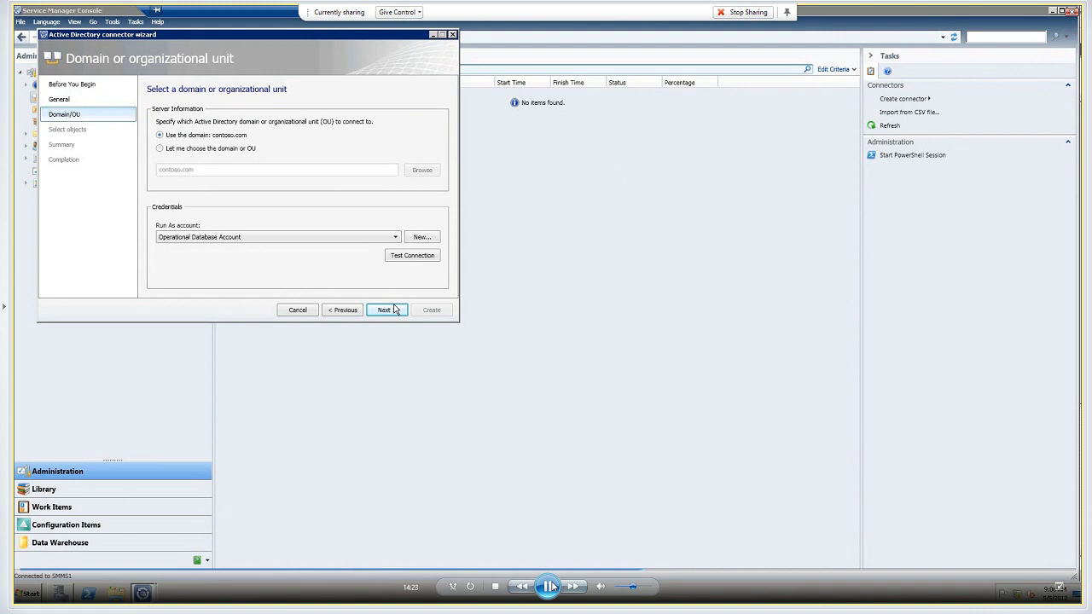
pyautogui.click(550, 586)
pyautogui.click(551, 586)
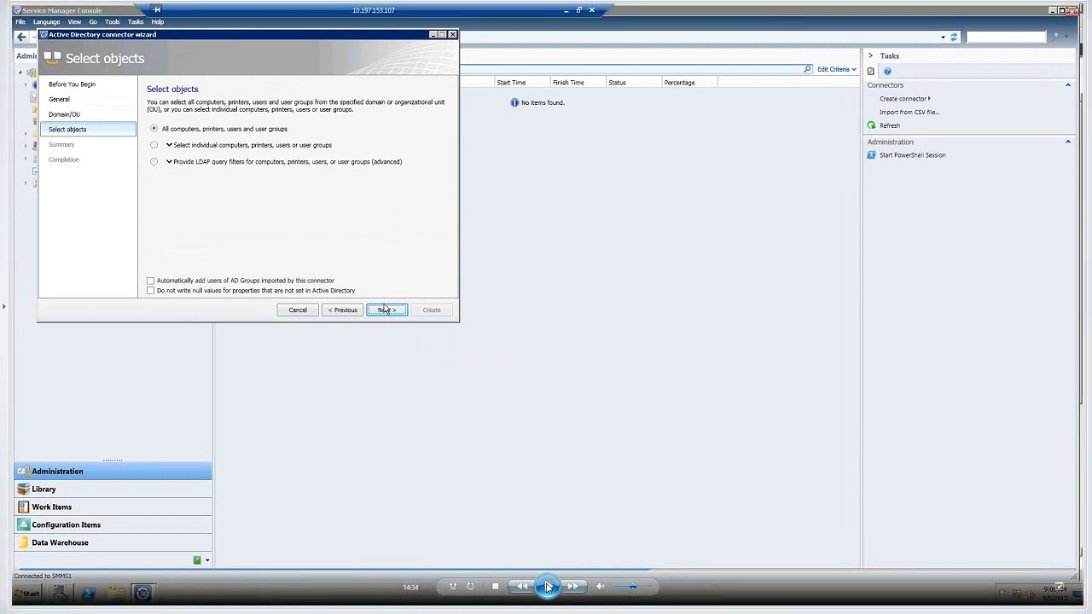
# Step: Pause on Select objects, then resume to the Summary page for connector AD
pyautogui.click(547, 586)
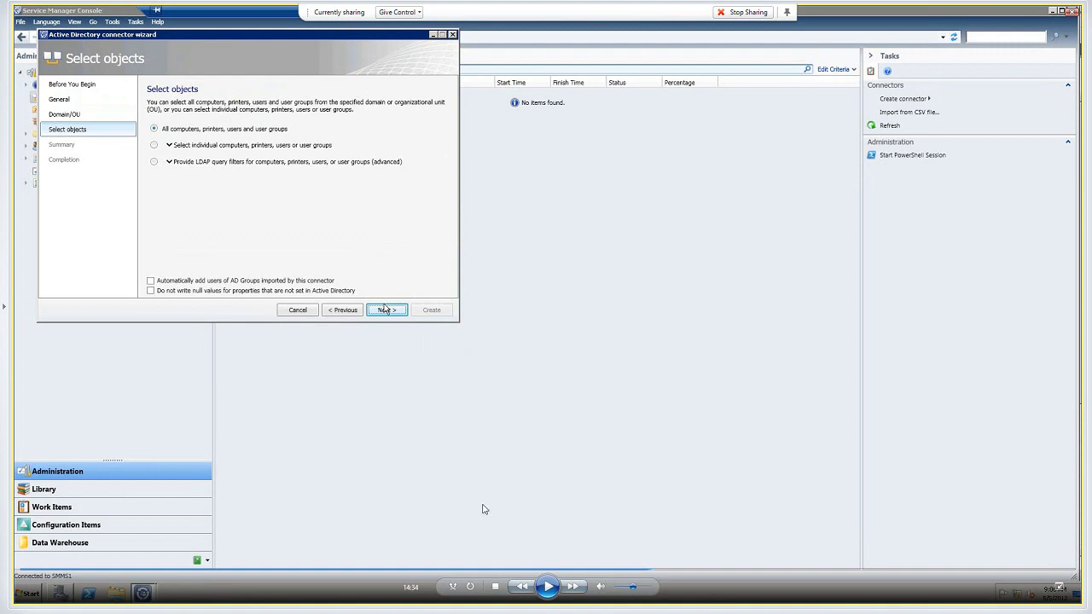
pyautogui.click(547, 586)
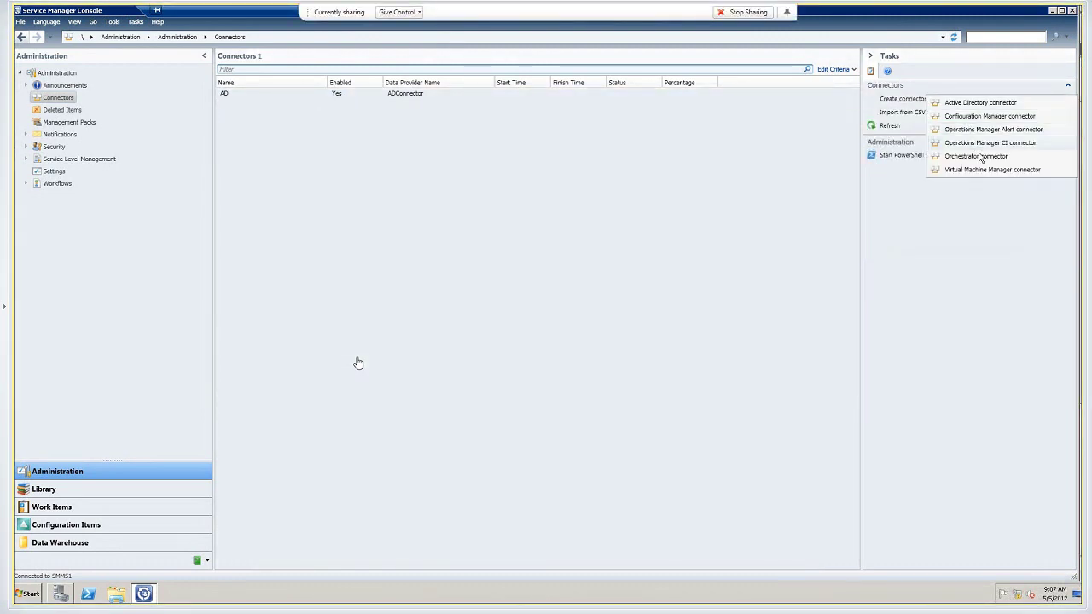
# Step: Create a Virtual Machine Manager connector named 'VMM' and advance to its Connection page
pyautogui.click(985, 170)
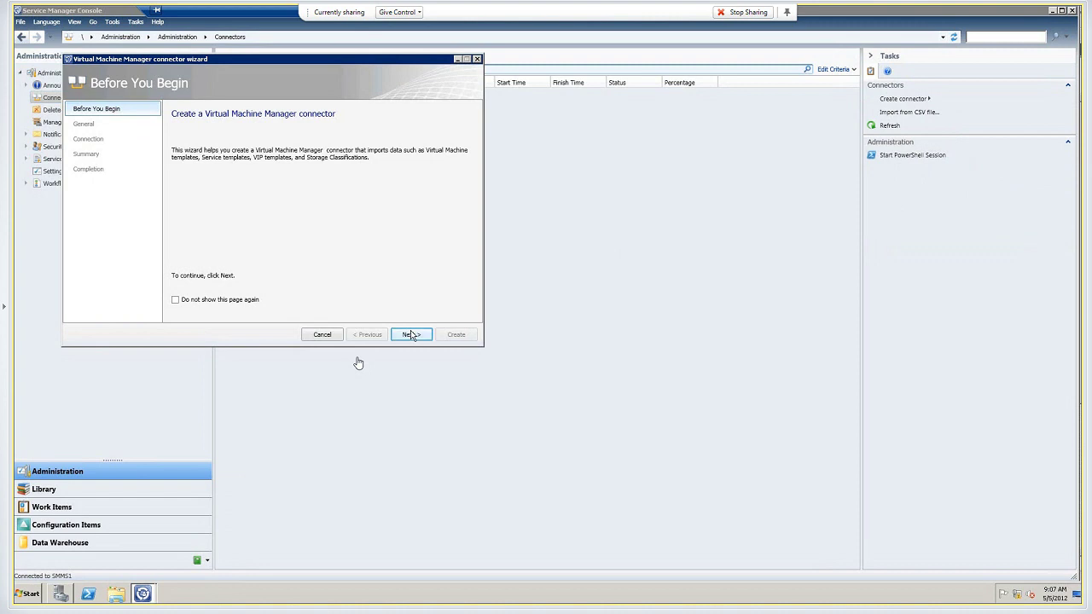
pyautogui.click(411, 334)
pyautogui.write('VMM')
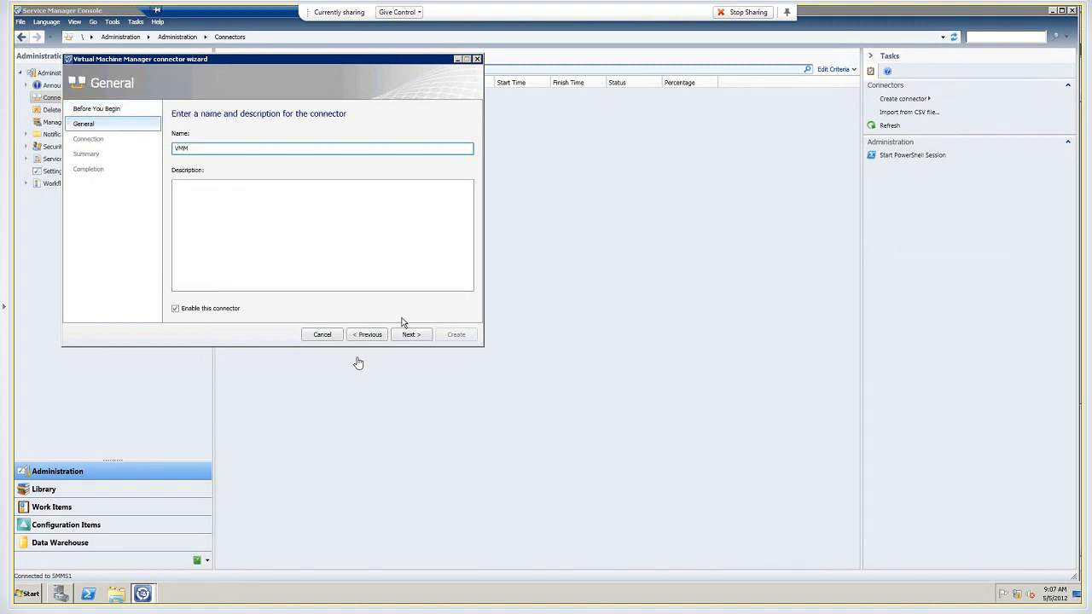
pyautogui.click(405, 334)
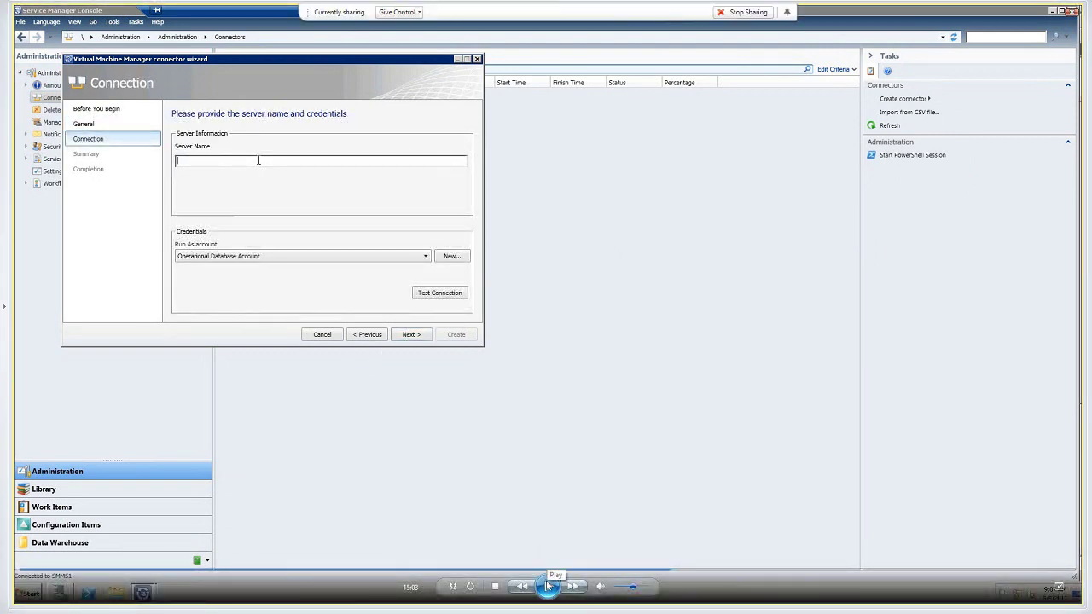
# Step: Resume the demo while it fills in Run As account 'VMM Admin Service Account' with CONTOSO domain
pyautogui.click(548, 585)
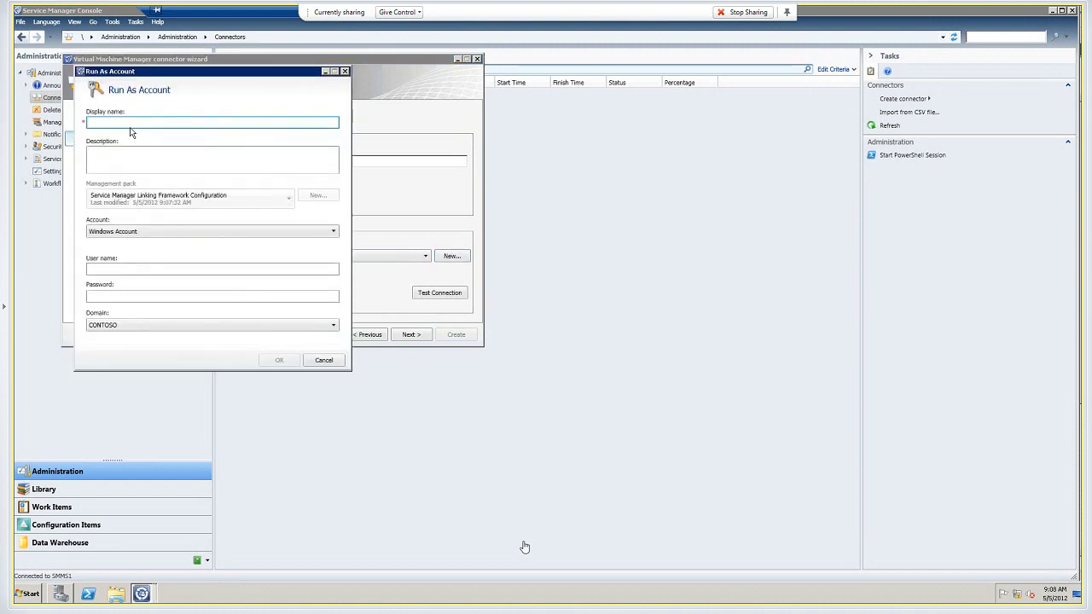
pyautogui.write('VMM ADm')
pyautogui.press('BackSpace')
pyautogui.press('BackSpace')
pyautogui.write('dm')
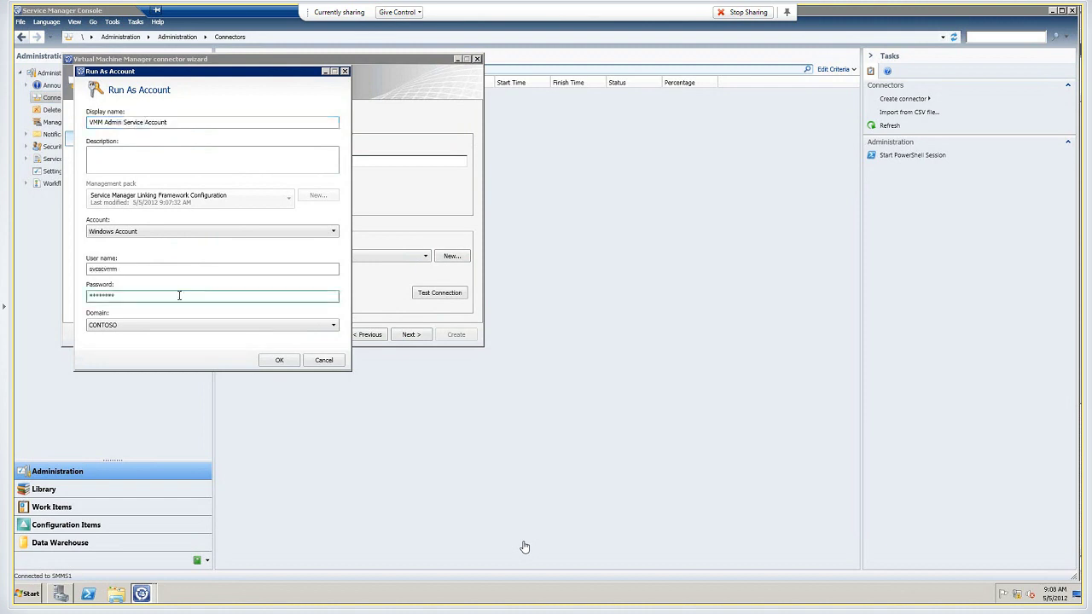
pyautogui.moveTo(548, 586)
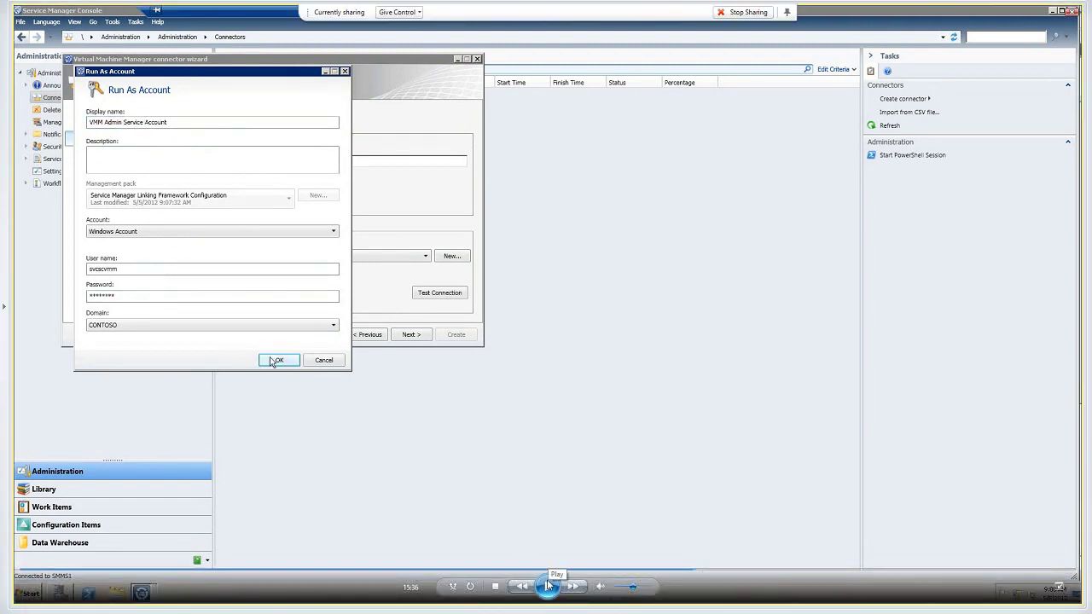
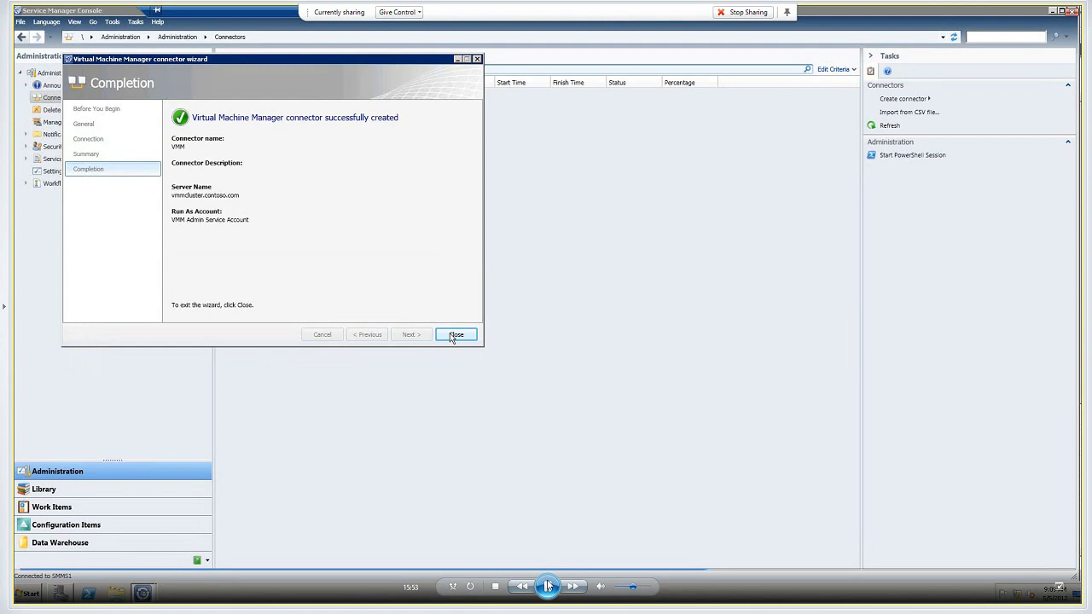
# Step: Close the finished VMM connector wizard in the recorded Service Manager console
pyautogui.click(454, 335)
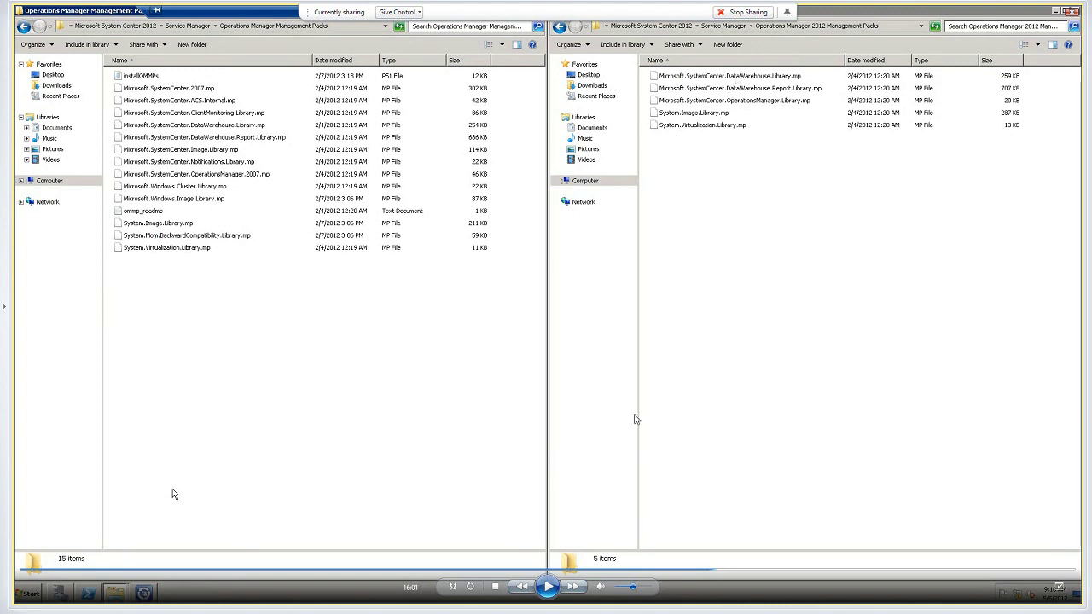
# Step: Resume the demo through import of MPs 1–13, then bring back the Service Manager console
pyautogui.click(548, 586)
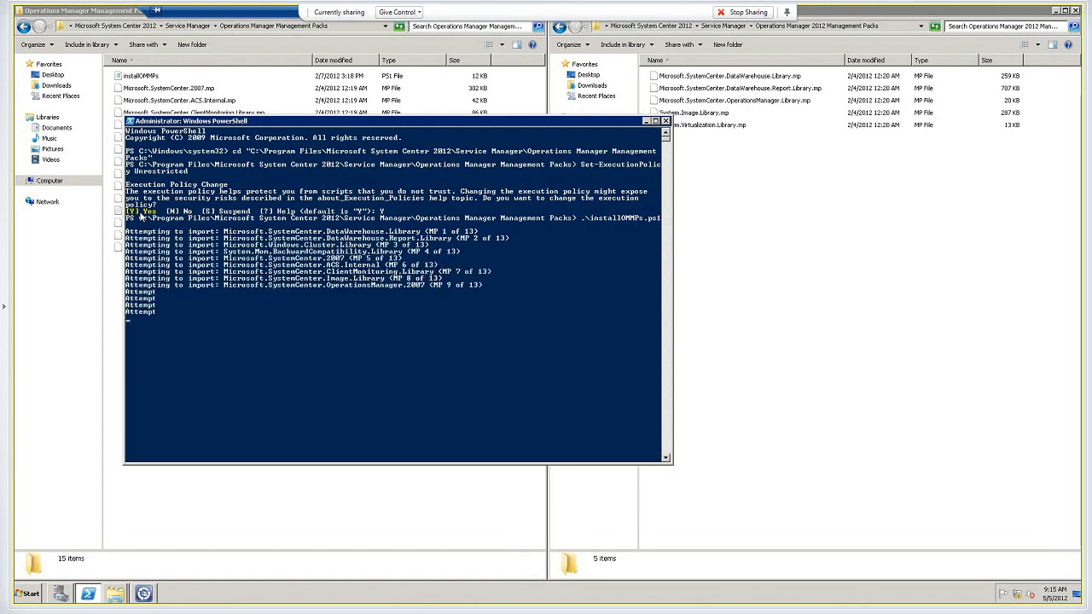
pyautogui.hotkey('alt', 'Tab')
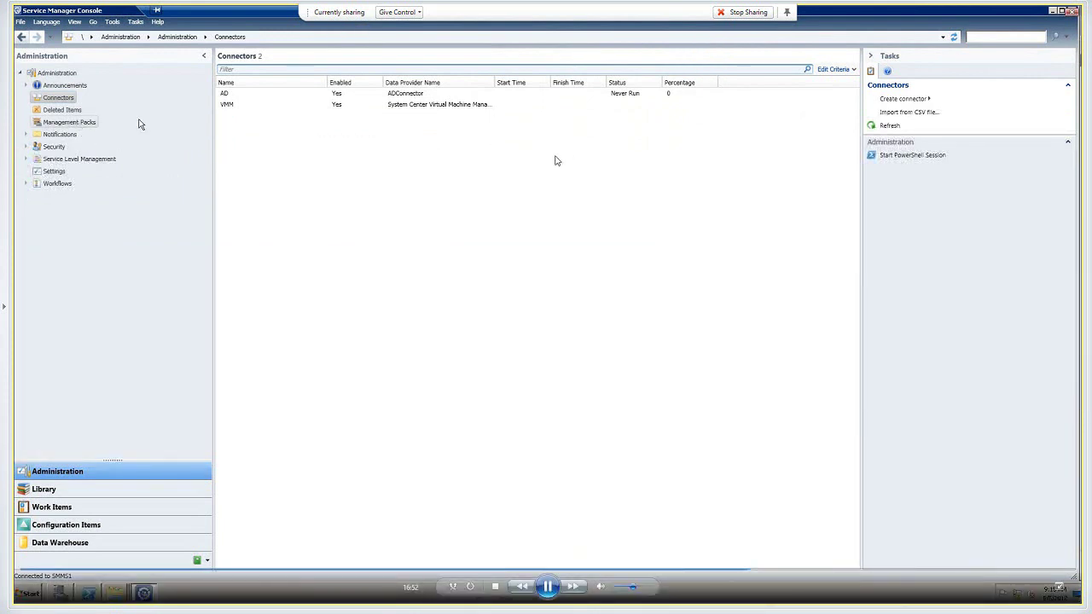
# Step: Start a management pack import from the Management Packs list and open the pasted Operations Manager 2012 folder
pyautogui.click(139, 125)
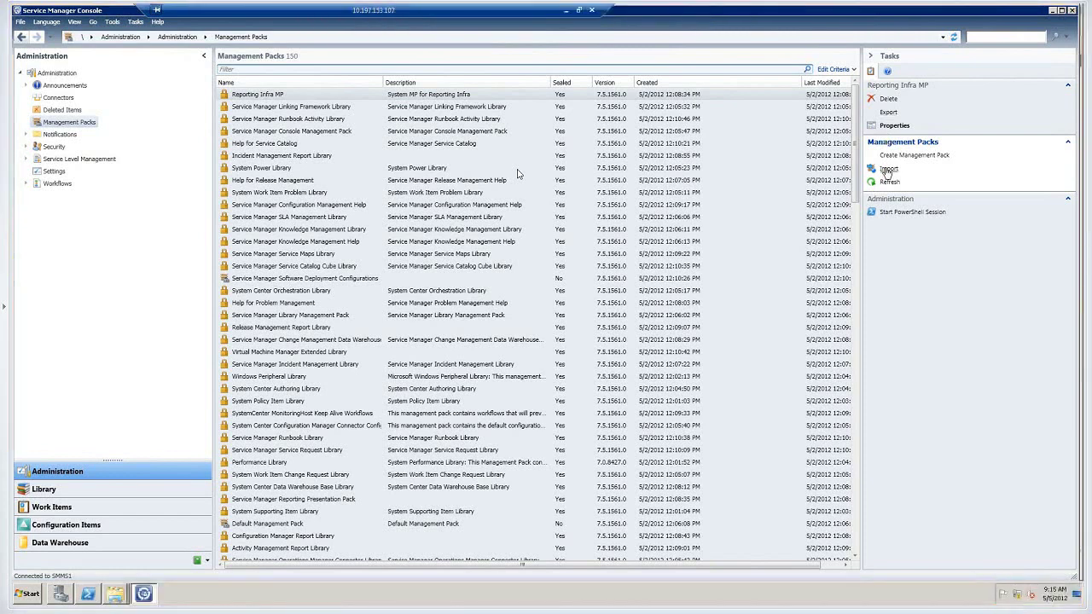
pyautogui.click(888, 169)
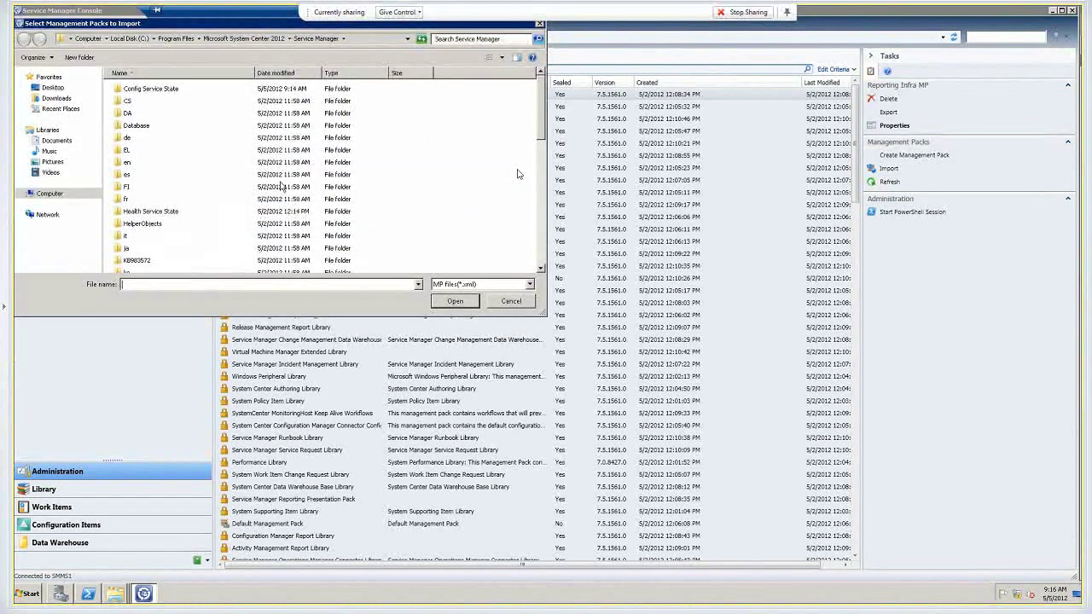
pyautogui.hotkey('alt', 'd')
pyautogui.write('C:\\Program Files\\Microsoft System Center 2012\\Service Manager\\Operations Manager 2012 Management Packs')
pyautogui.press('Return')
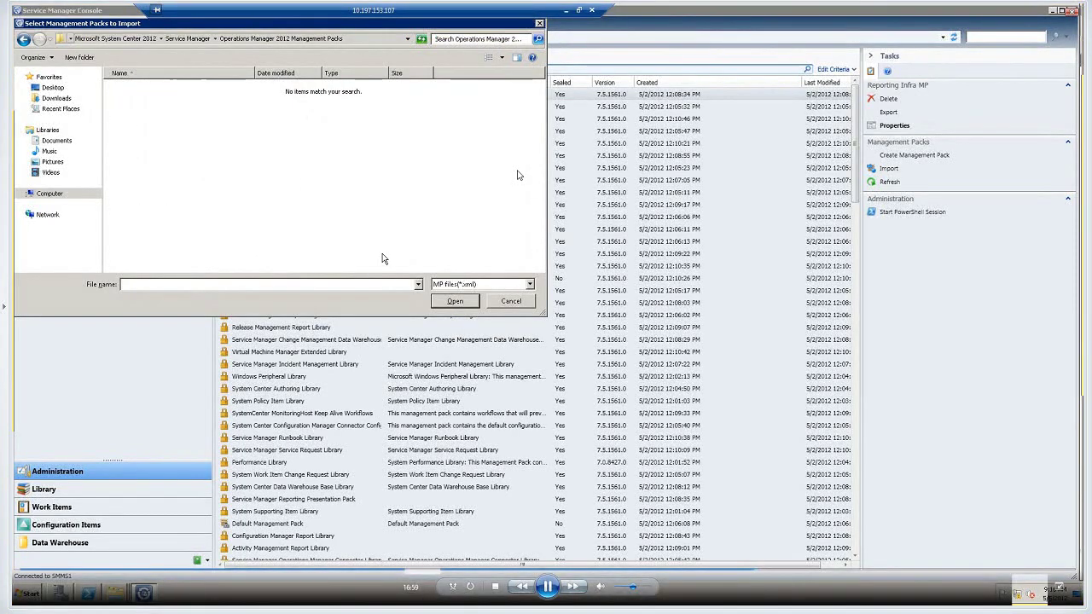
# Step: Switch the file filter to *.mp, select all five packs and open them
pyautogui.click(447, 286)
pyautogui.click(449, 305)
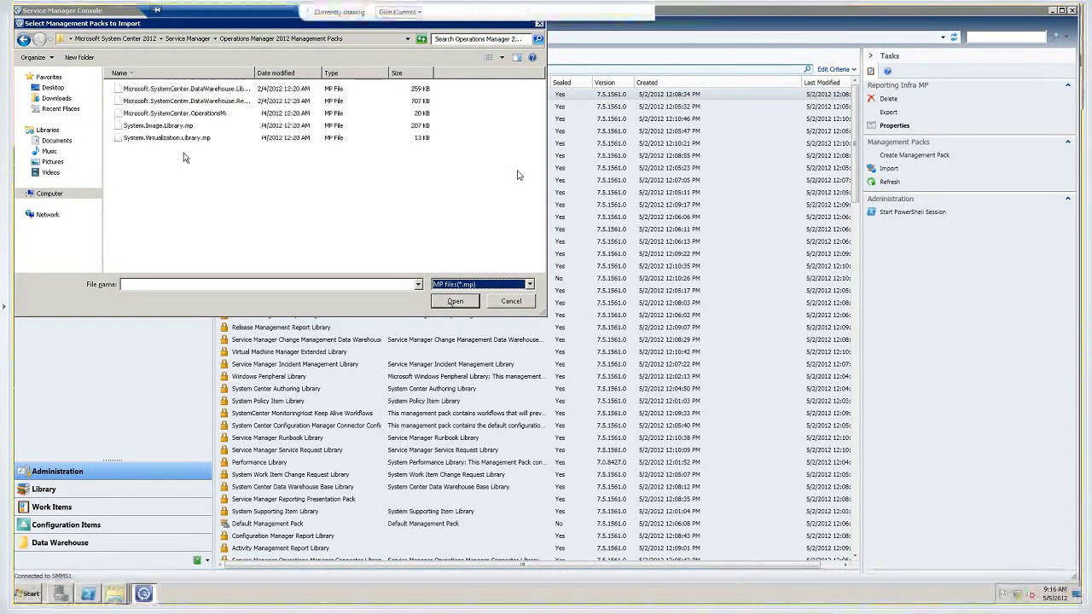
pyautogui.hotkey('ctrl', 'a')
pyautogui.click(453, 302)
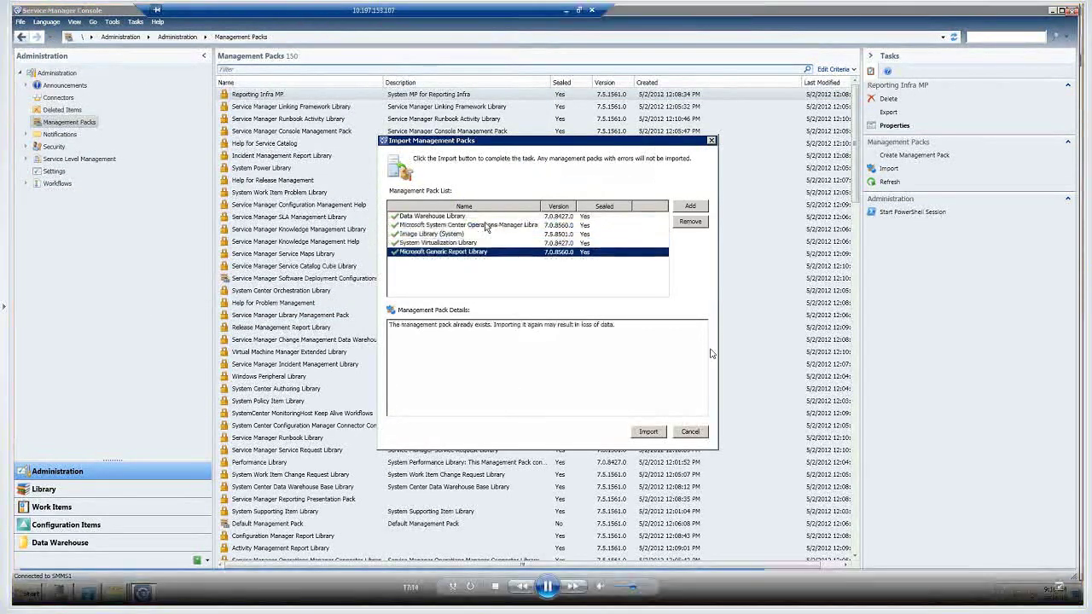
# Step: Import the five queued Operations Manager 2012 packs and dismiss the completion summary
pyautogui.click(648, 433)
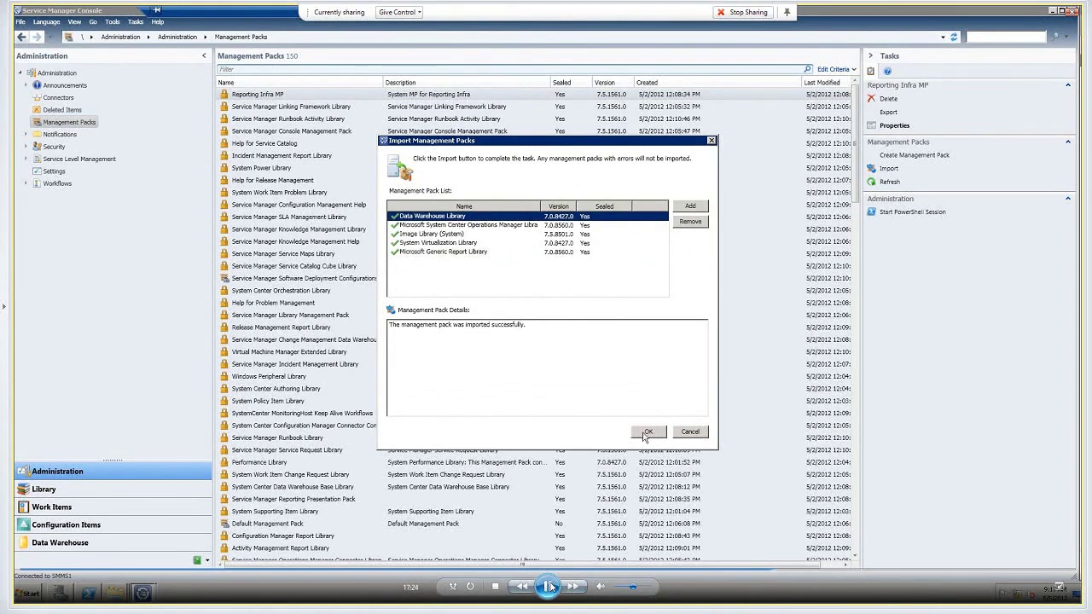
pyautogui.click(648, 433)
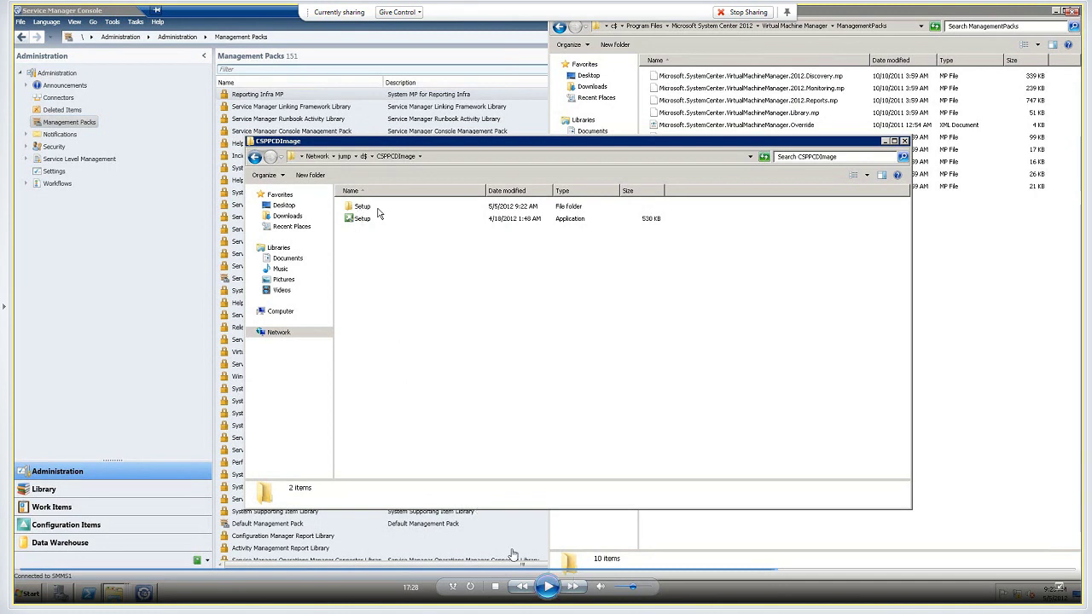
# Step: Resume the demo, pause it briefly, then resume again
pyautogui.click(550, 585)
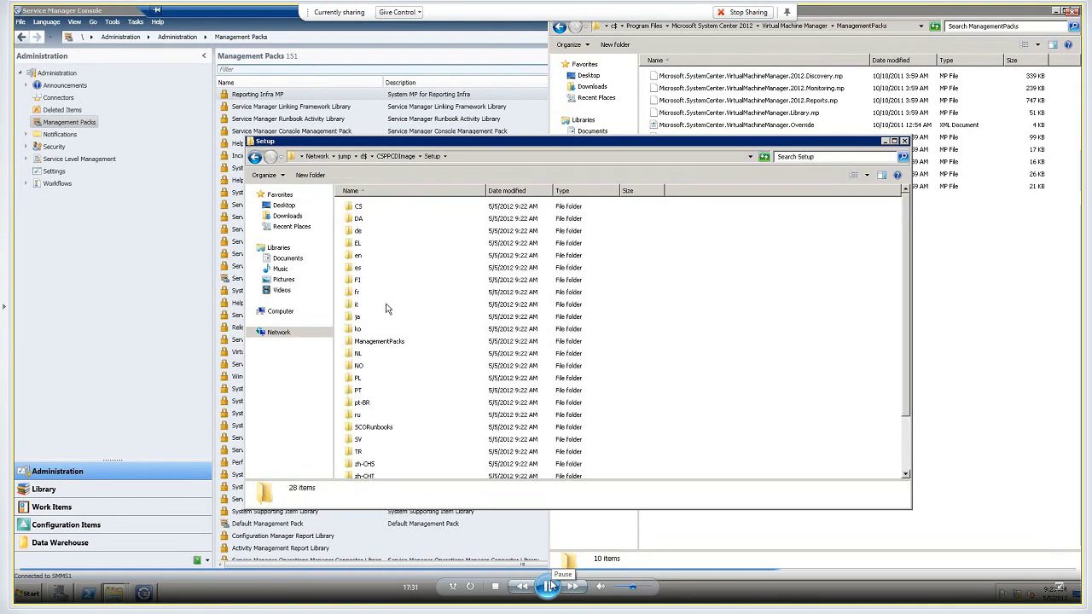
pyautogui.click(550, 586)
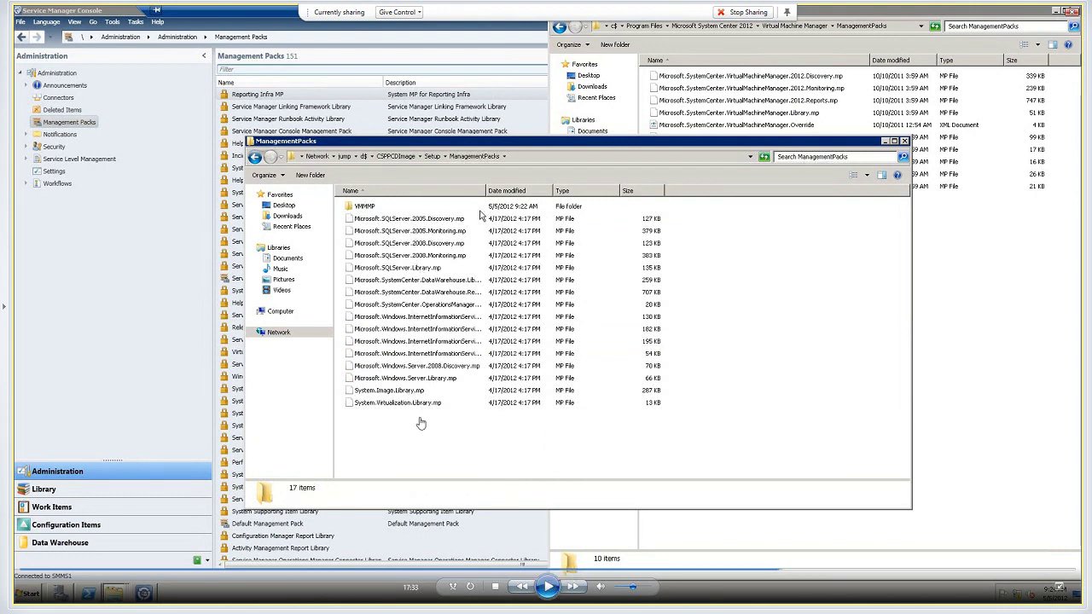
pyautogui.click(551, 587)
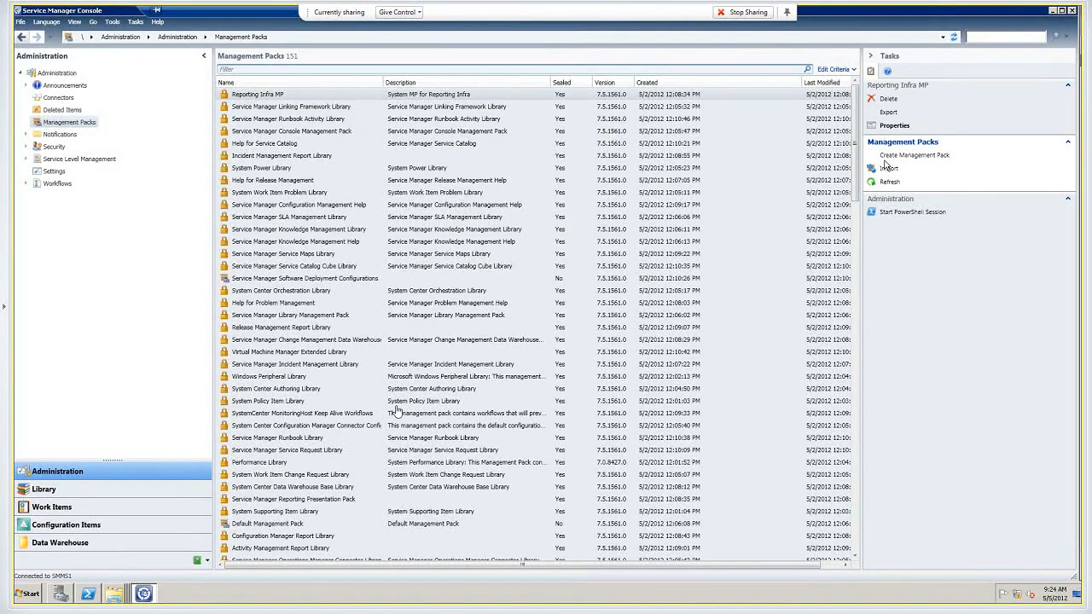
# Step: Start another import and load all .mp files from the CSPPCDImage setup folder into the list
pyautogui.click(887, 167)
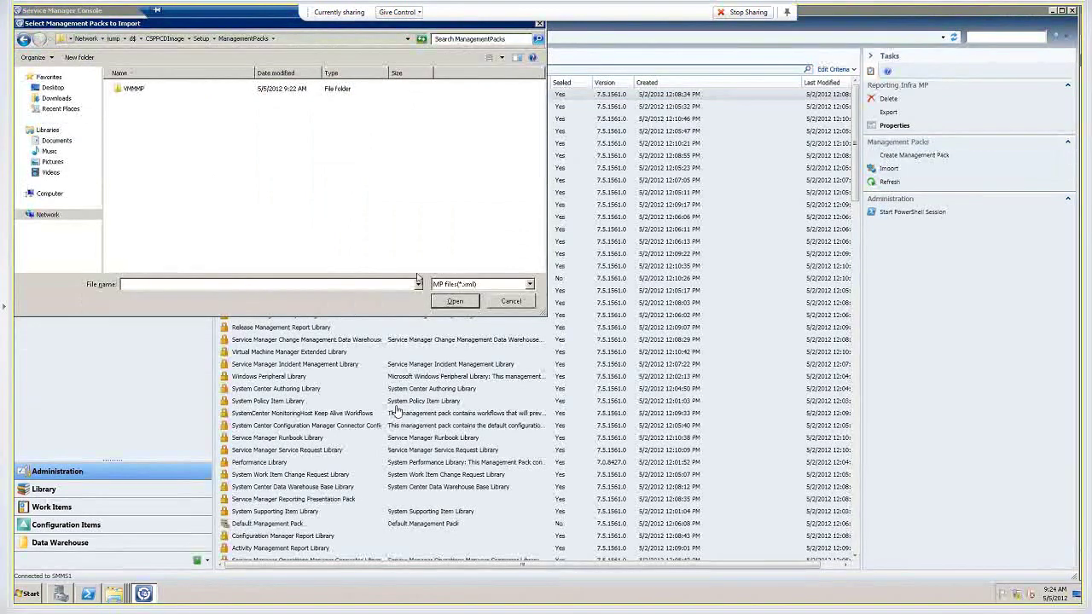
pyautogui.click(209, 103)
pyautogui.doubleClick(255, 72)
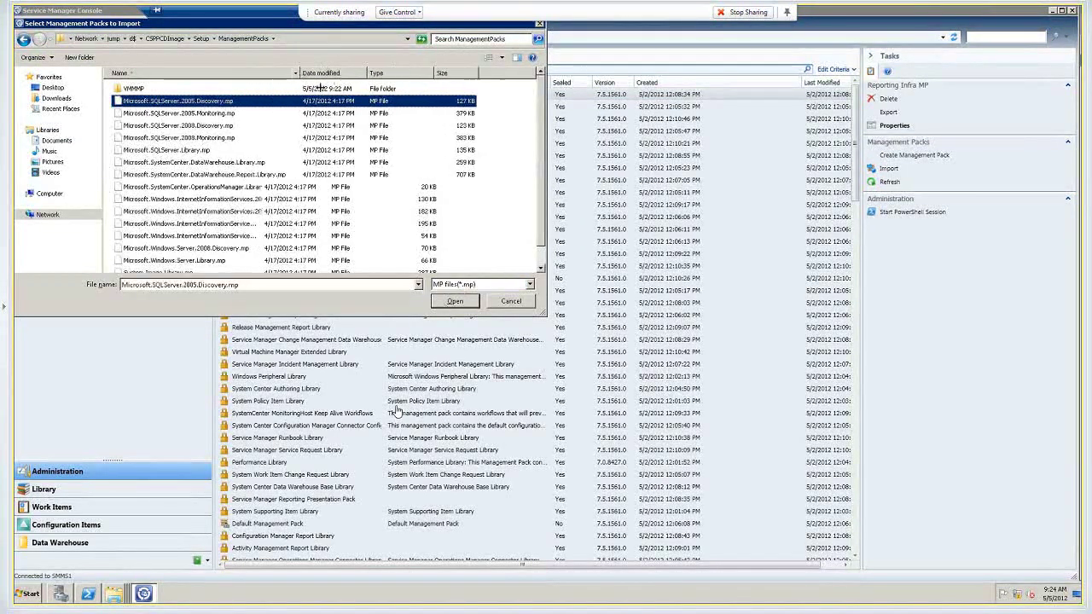
pyautogui.scroll(-1, 345, 260)
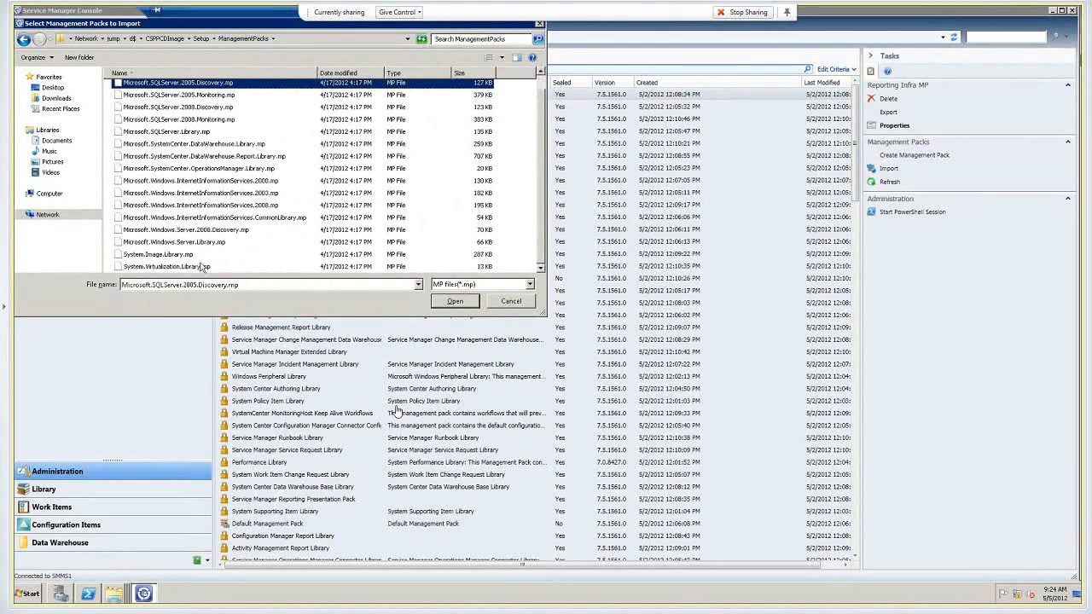
pyautogui.keyDown('shift'); pyautogui.click(202, 267); pyautogui.keyUp('shift')
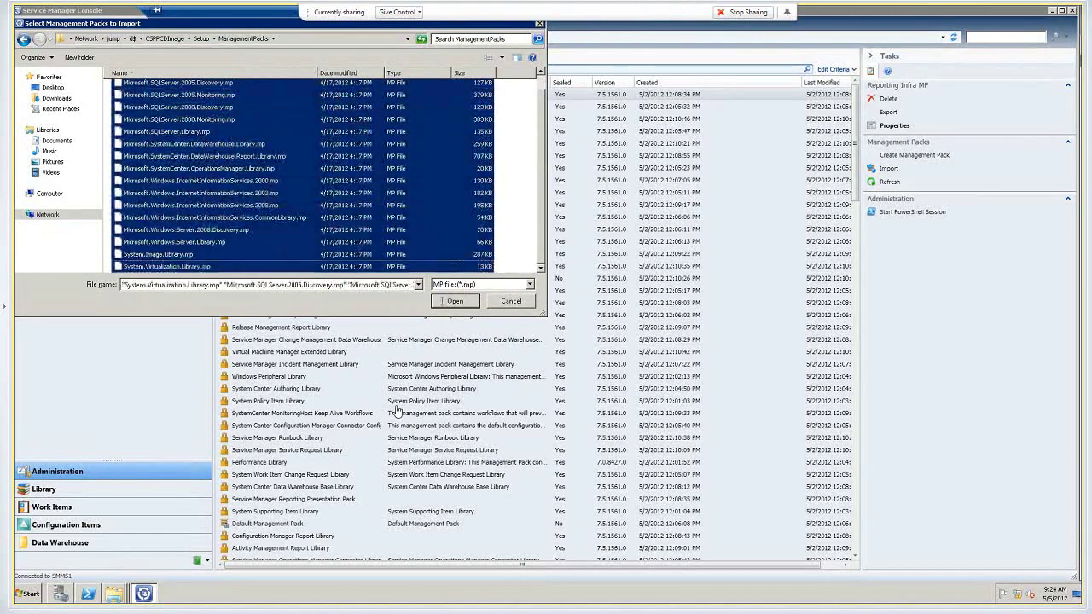
pyautogui.click(453, 302)
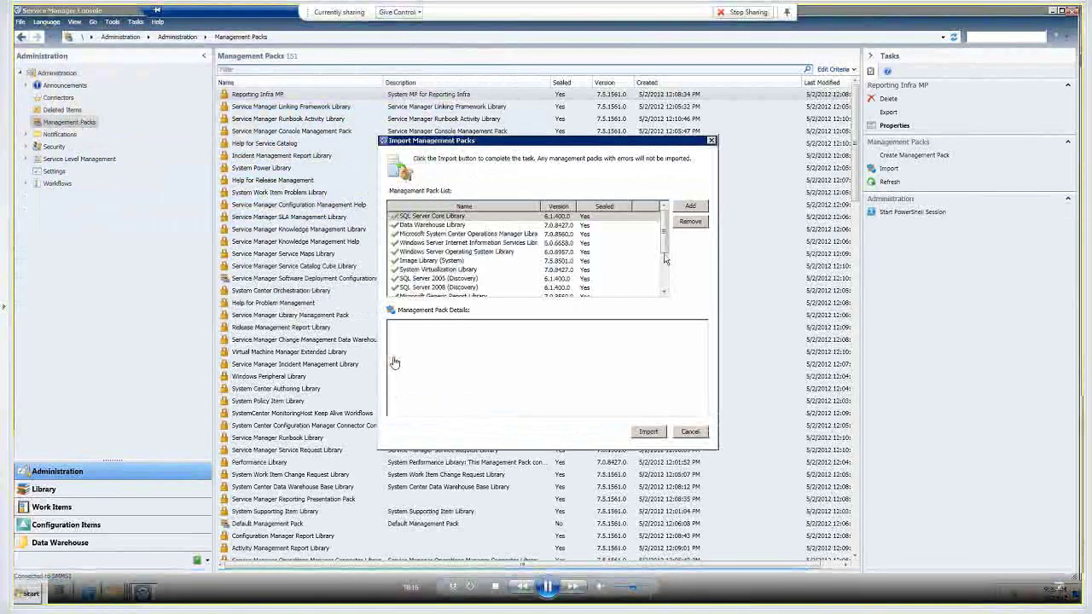
# Step: Import the queued packs, check why System Virtualization Library failed, then resume playback
pyautogui.click(666, 261)
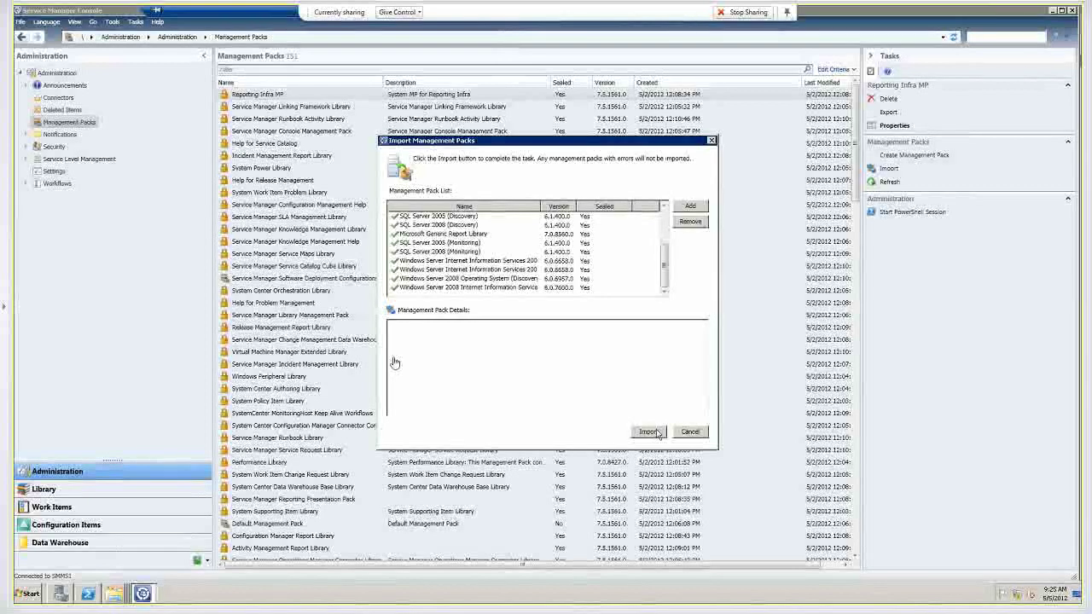
pyautogui.click(657, 432)
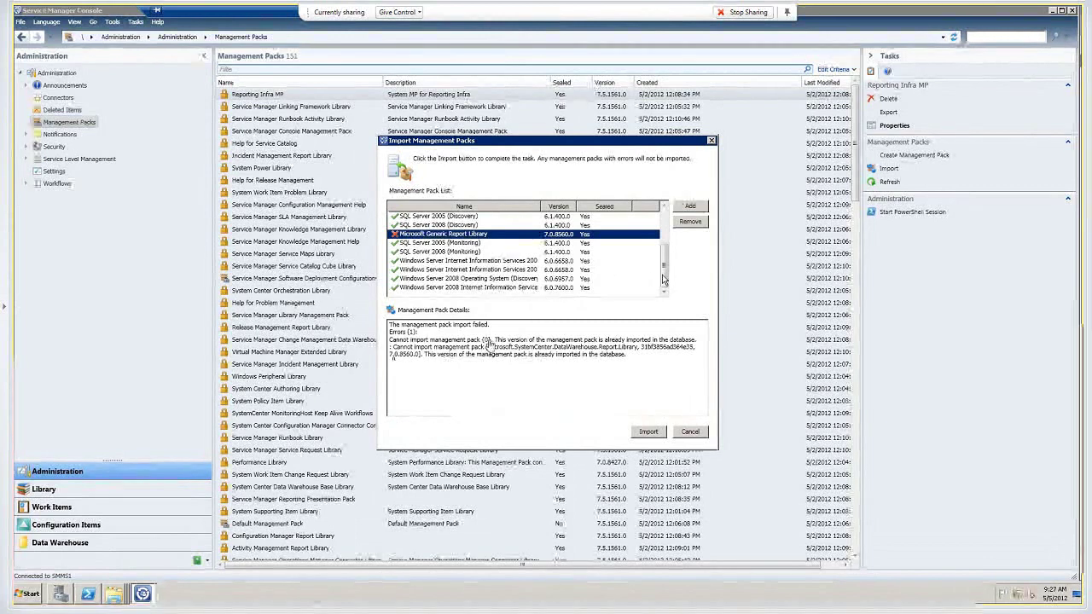
pyautogui.moveTo(551, 559)
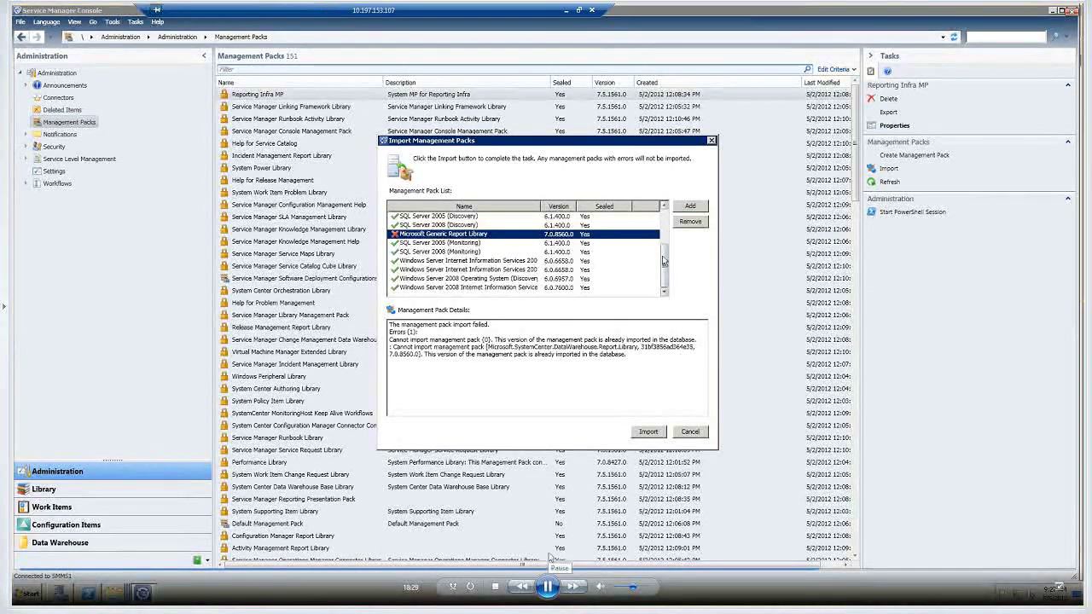
pyautogui.moveTo(664, 260); pyautogui.dragTo(663, 215)
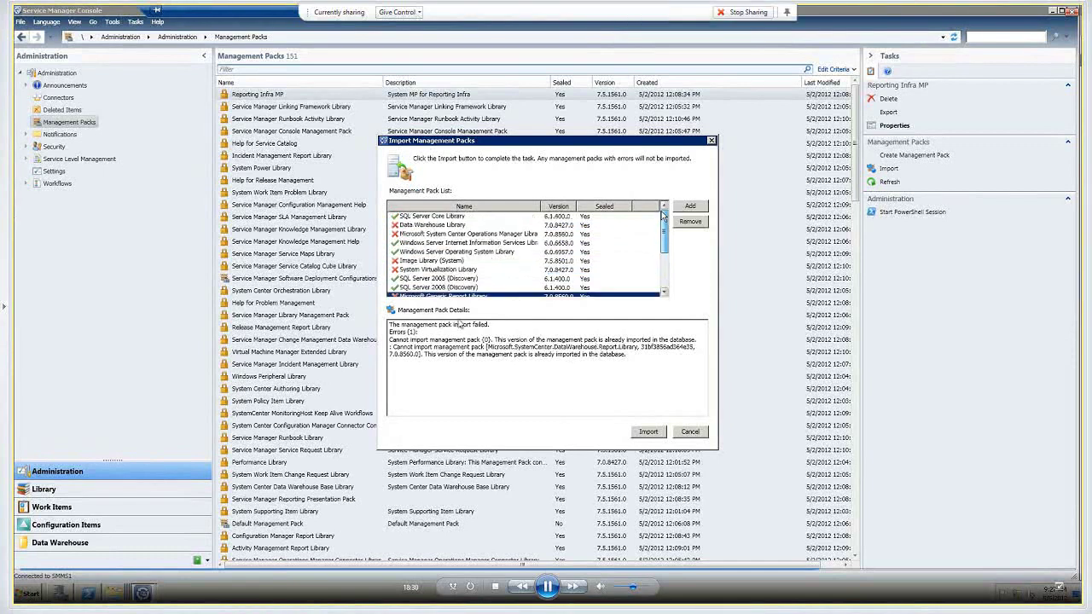
pyautogui.click(468, 269)
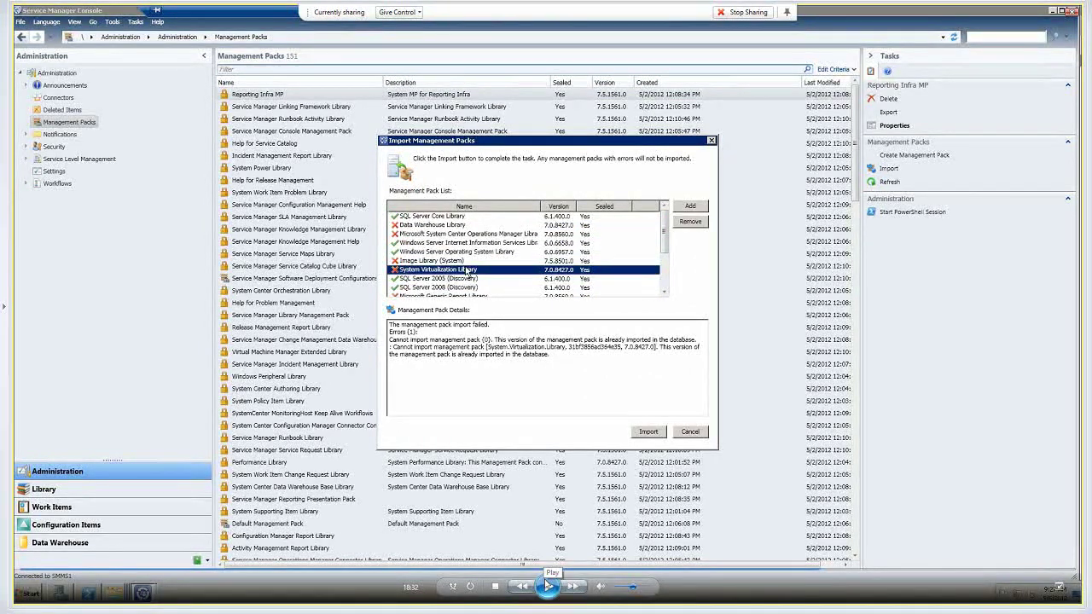
pyautogui.click(548, 586)
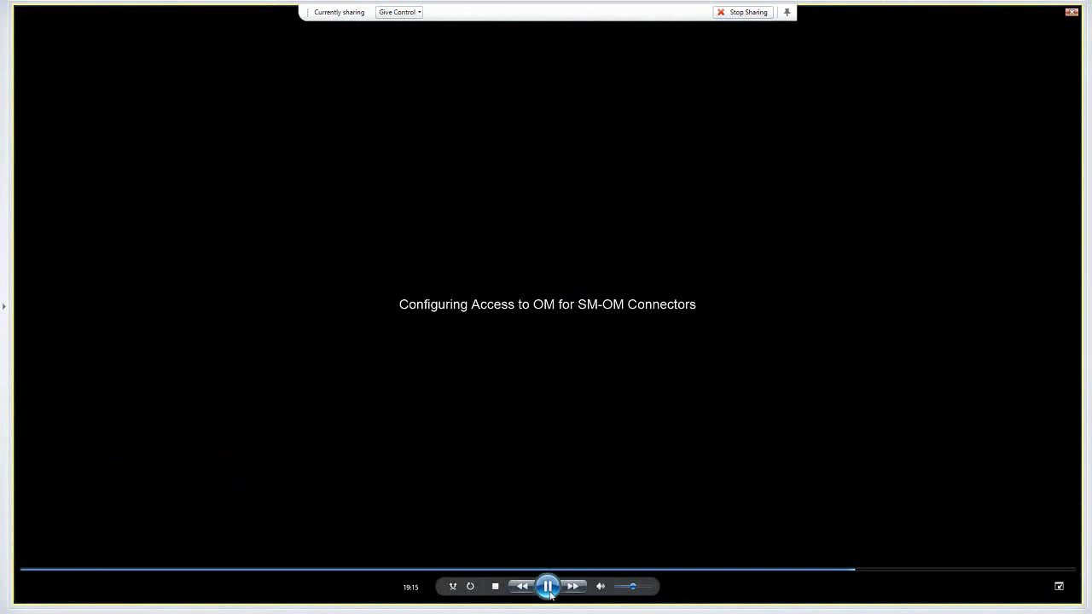
# Step: Pause playback while the 'Configuring Access to OM for SM-OM Connectors' card is showing
pyautogui.click(548, 587)
# Step: Resume playback, pause on the Active Directory service accounts list, then resume again
pyautogui.click(549, 587)
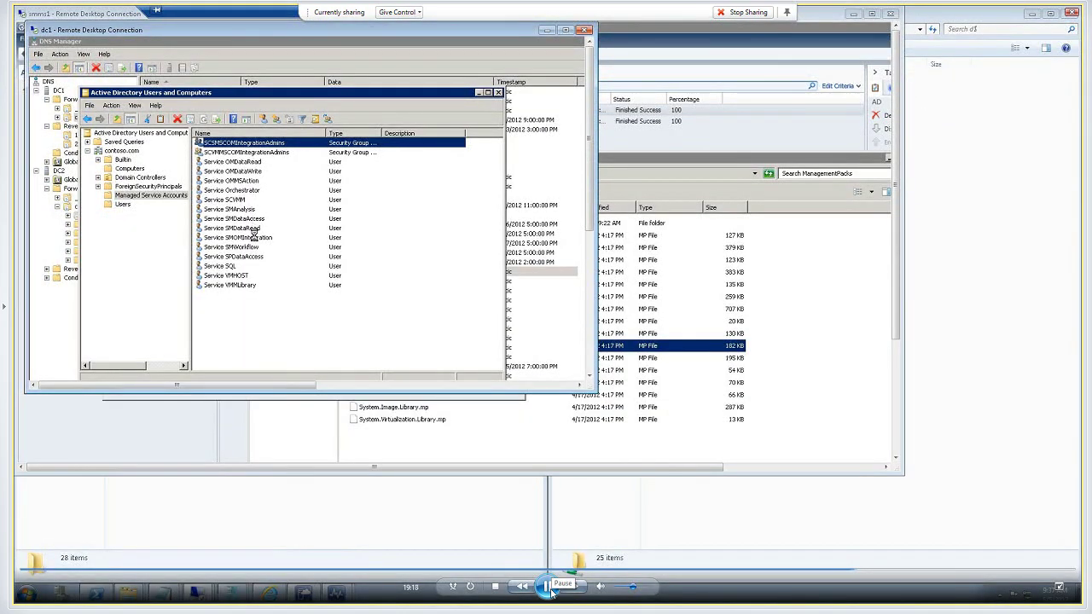
pyautogui.click(549, 587)
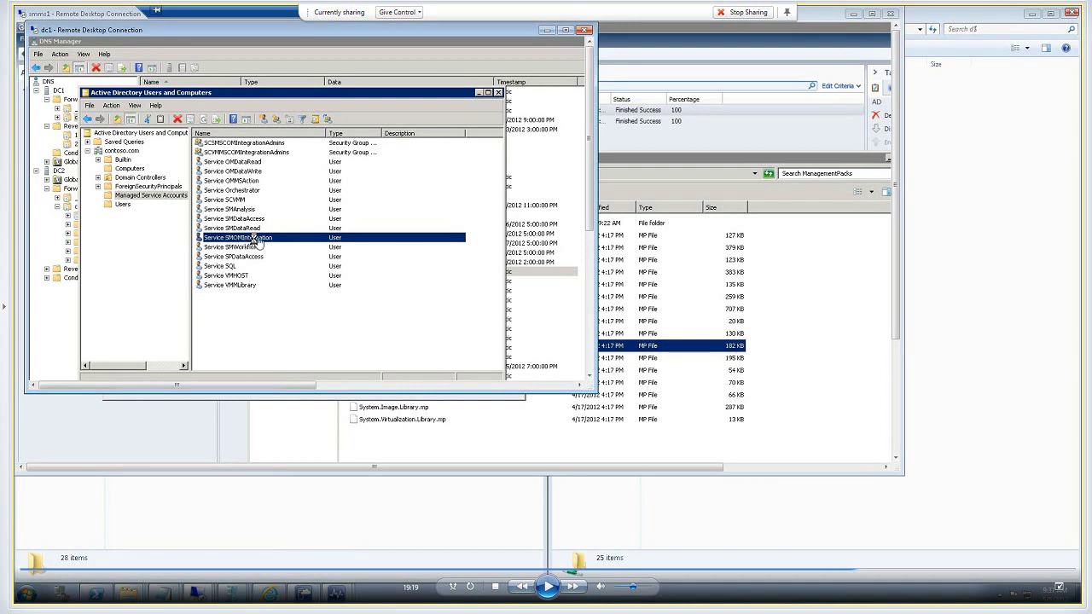
pyautogui.click(550, 587)
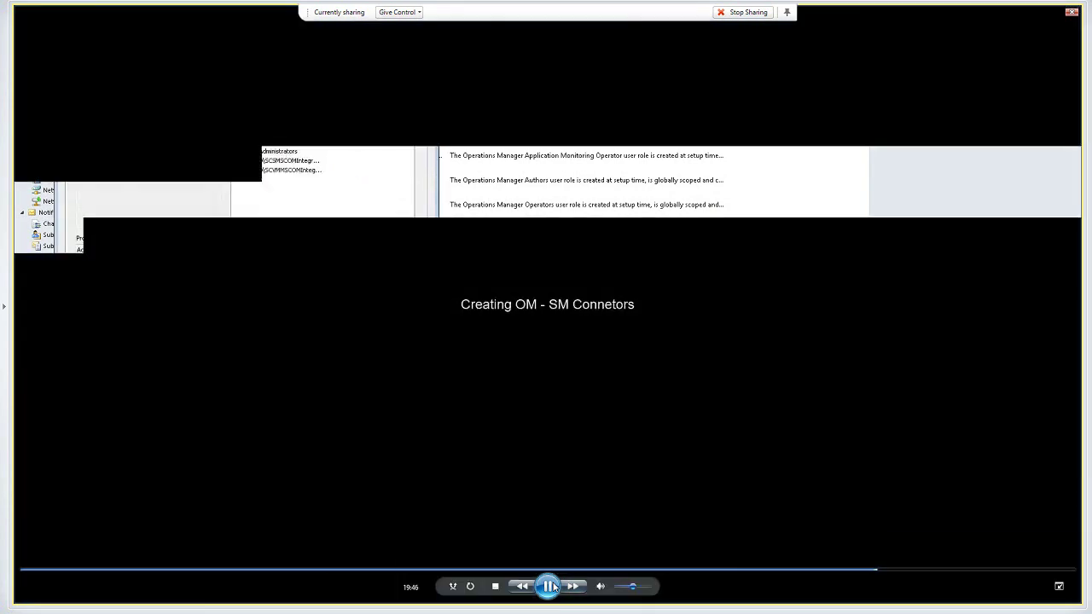
# Step: Pause playback once the 'Creating OM - SM Connetors' title card appears
pyautogui.click(549, 586)
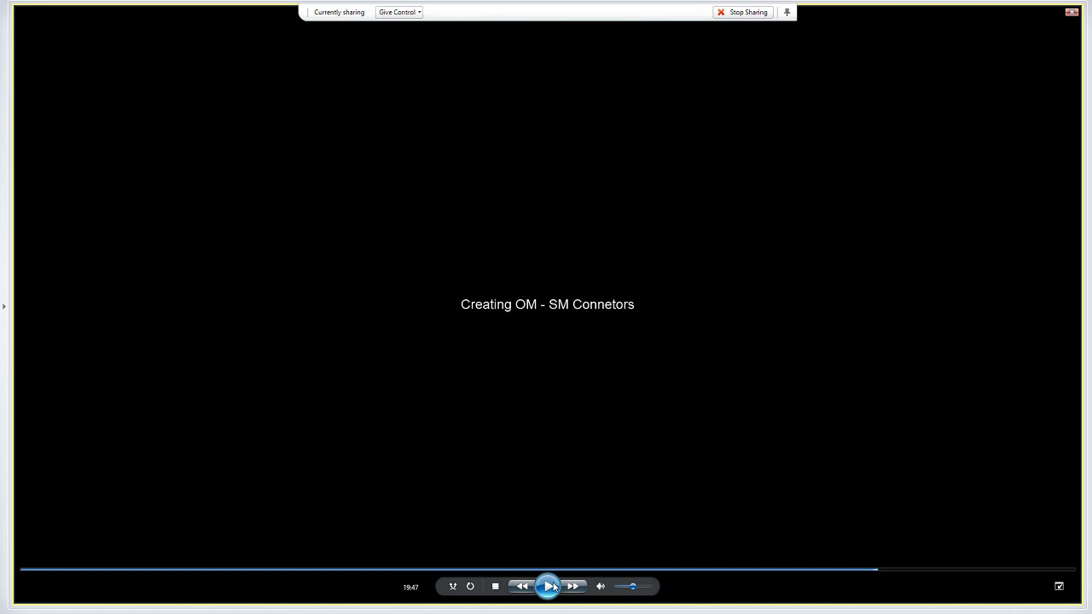
# Step: Resume playback past the title card on to the Connectors list with AD and VMM
pyautogui.click(549, 586)
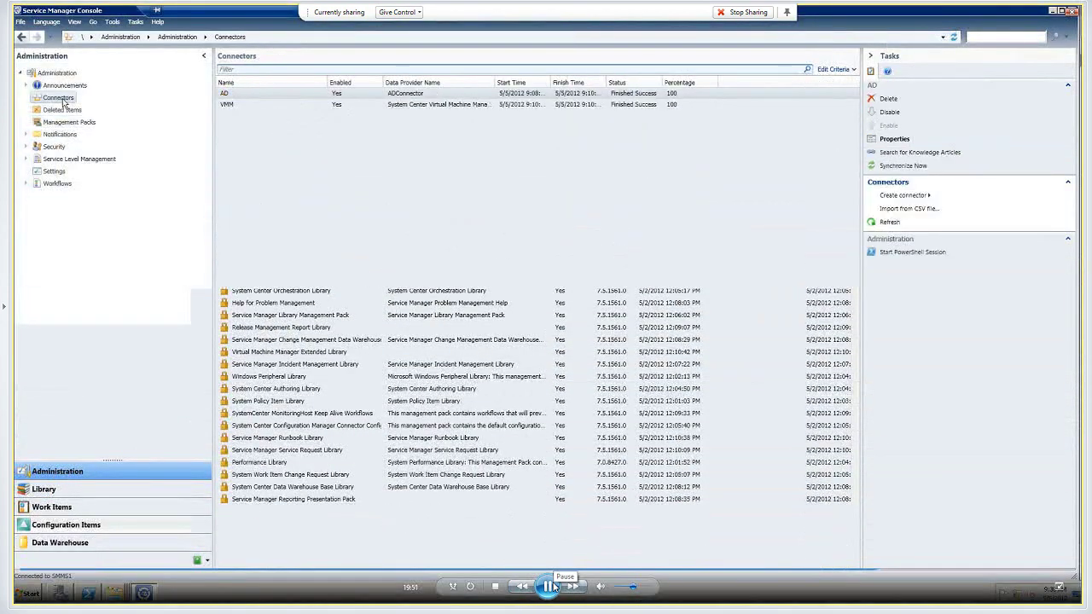
# Step: Pause briefly on the Connectors list, then resume playback through the alert connector wizard
pyautogui.click(553, 586)
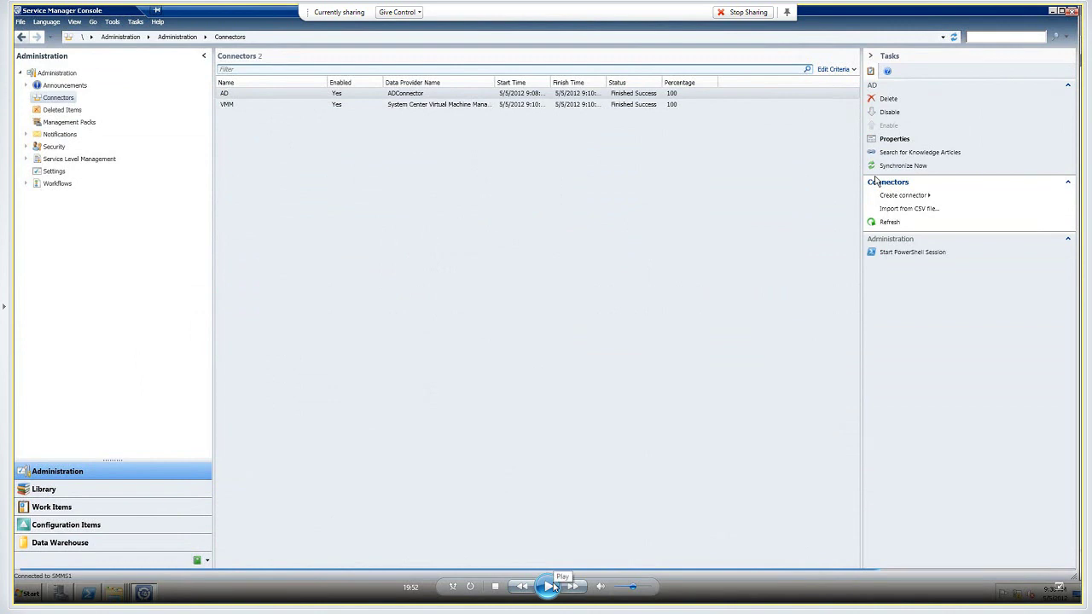
pyautogui.click(553, 586)
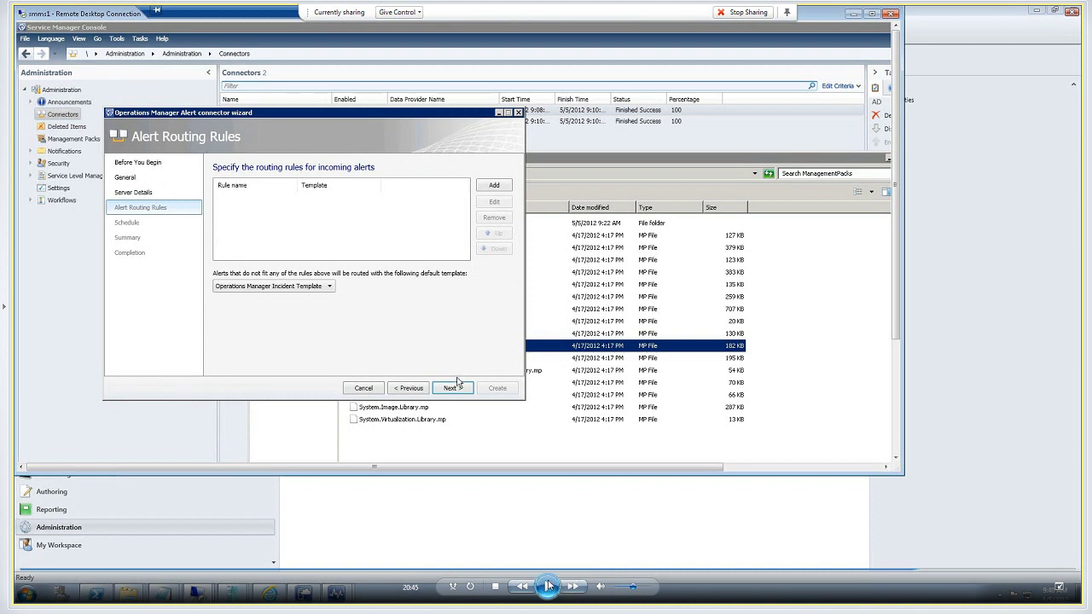
# Step: Hold at the alert routing step, then resume and stop on the Schedule page with 30-second polling
pyautogui.click(554, 587)
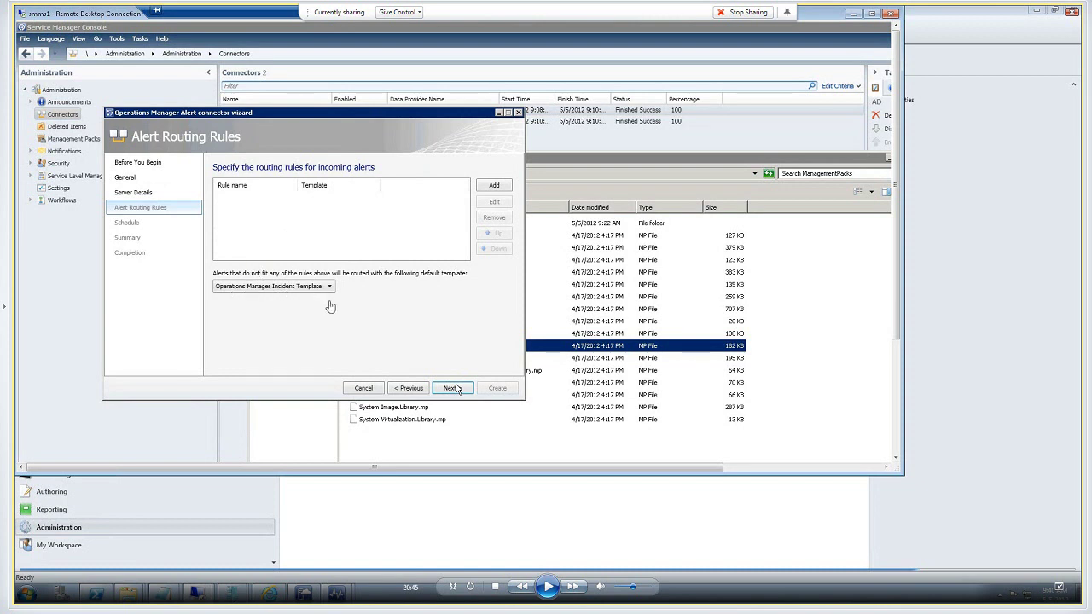
pyautogui.click(548, 586)
pyautogui.click(548, 586)
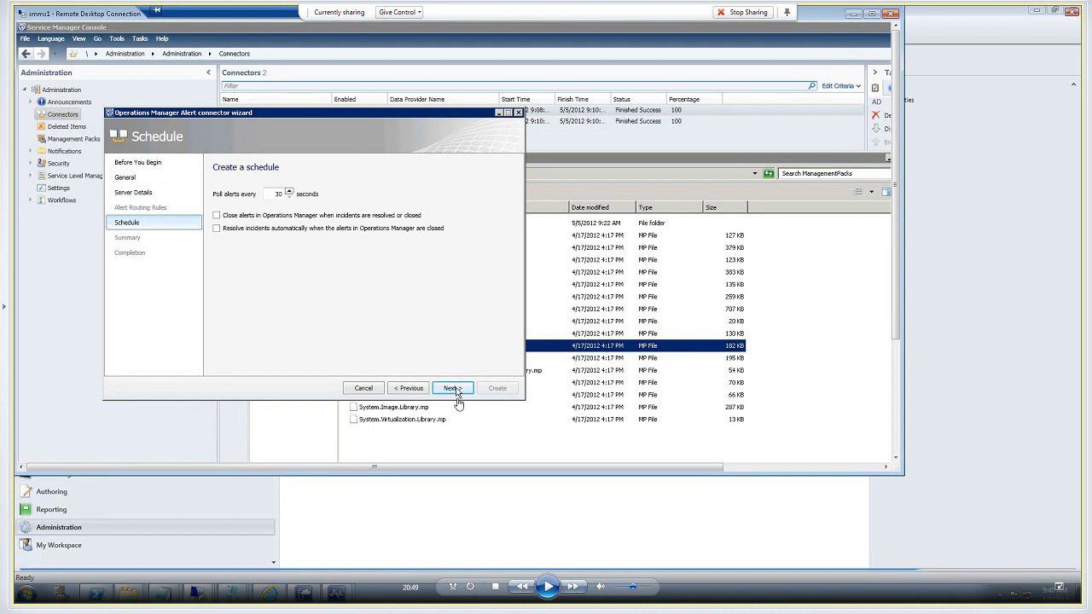
# Step: Resume the video past the new SCOM alert connector to the Operations Manager User Roles list
pyautogui.click(550, 587)
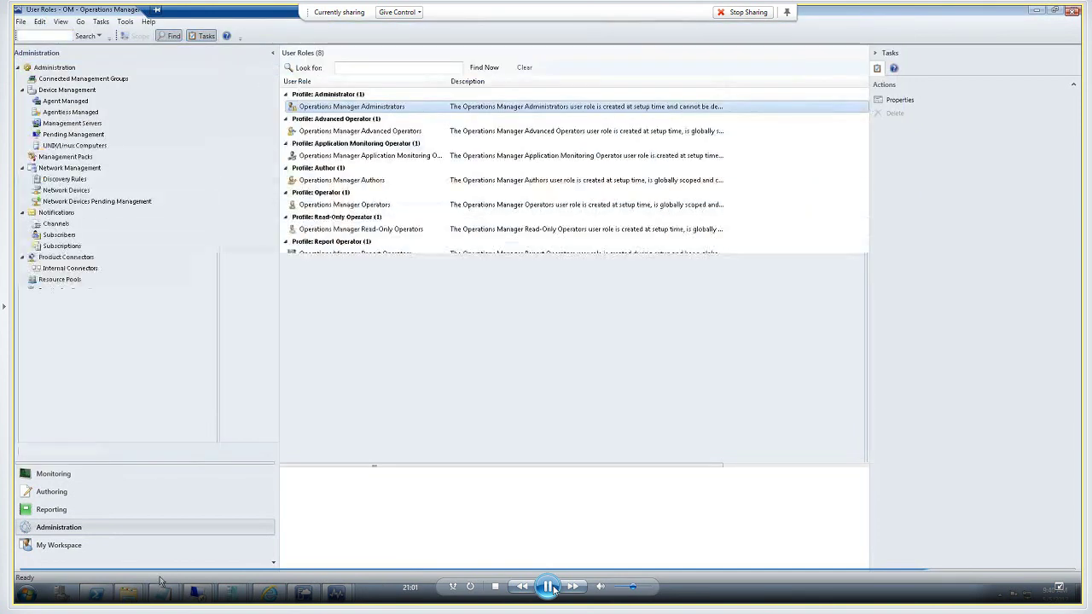
# Step: Pause, resume, then stop the video on the Internal Connectors list showing Alert Sync:SCOM
pyautogui.click(550, 587)
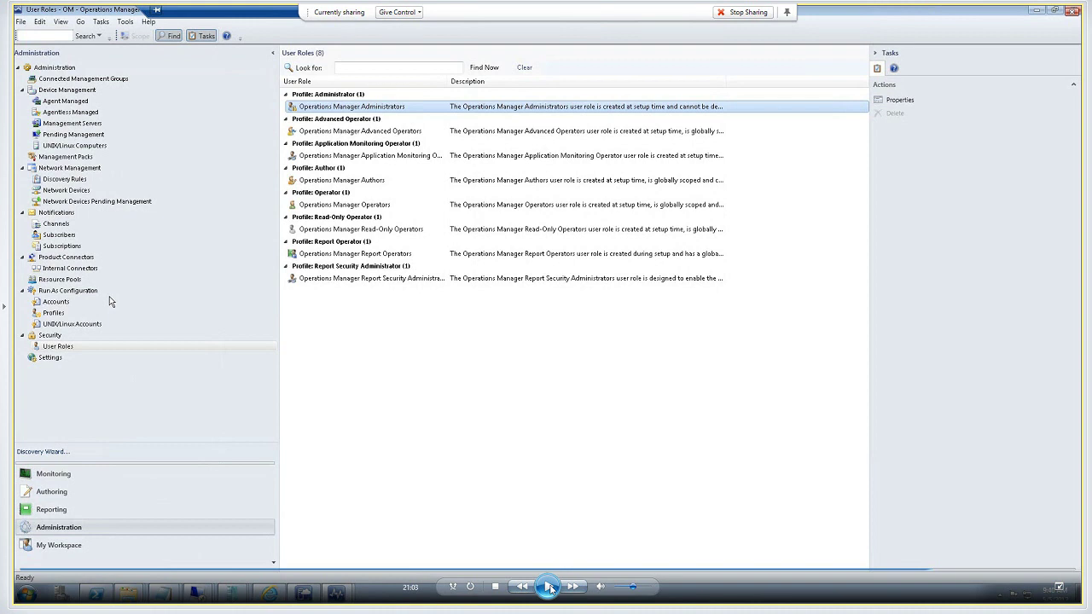
pyautogui.click(550, 587)
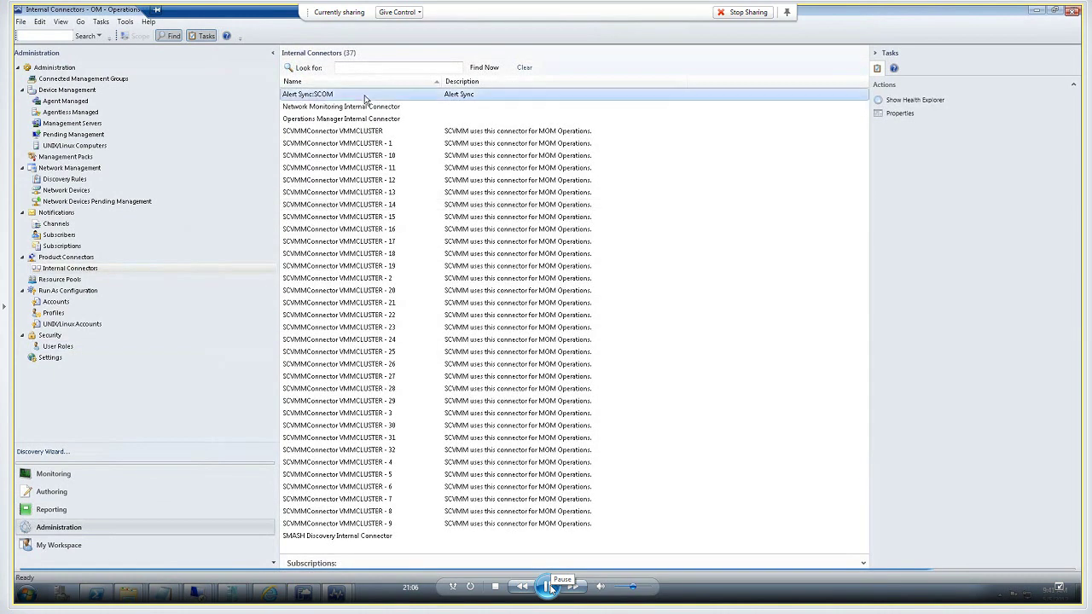
pyautogui.click(548, 586)
# Step: Play through the subscription wizard's Targets and Criteria pages, pausing along the way, back to Connectors
pyautogui.click(547, 586)
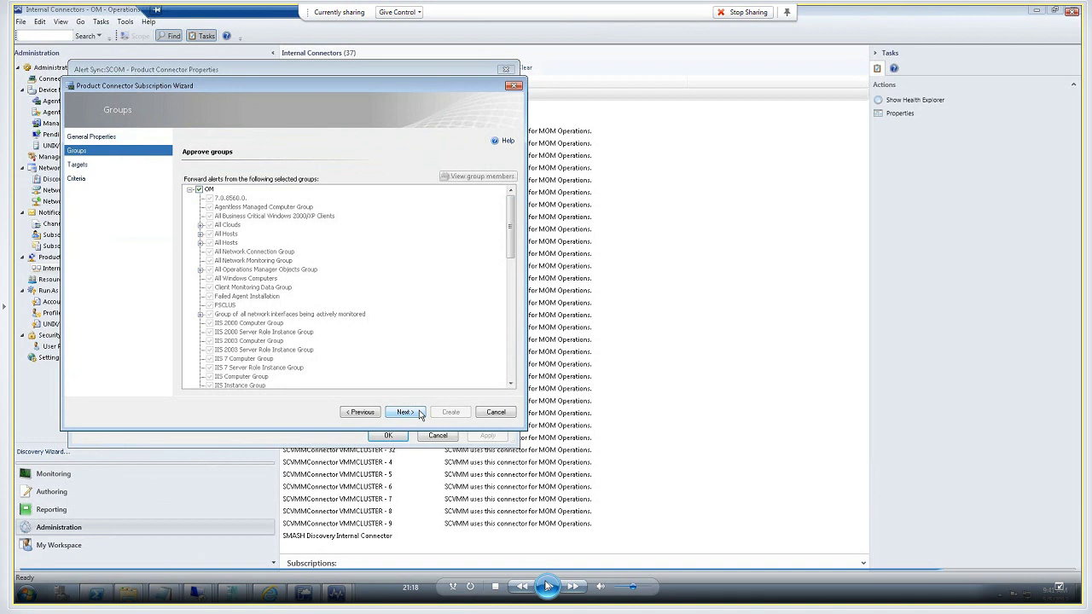
pyautogui.click(547, 586)
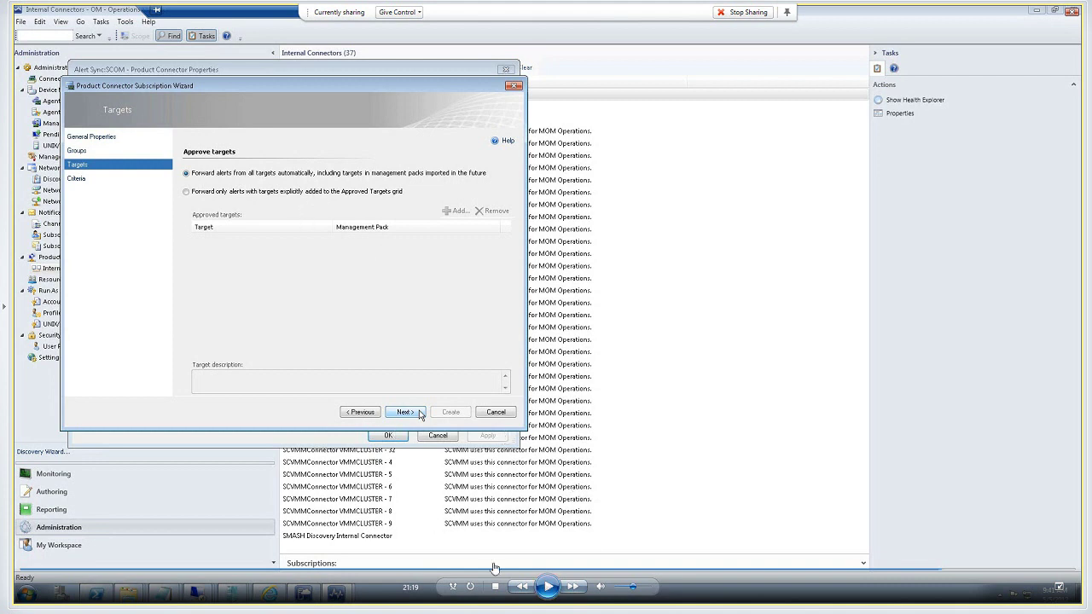
pyautogui.click(549, 589)
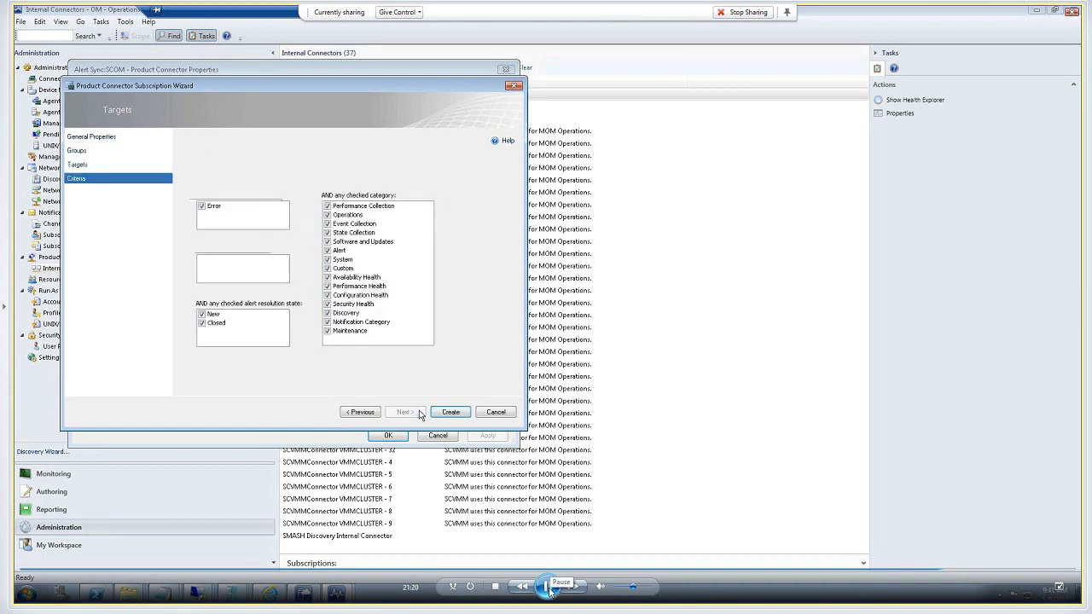
pyautogui.click(548, 588)
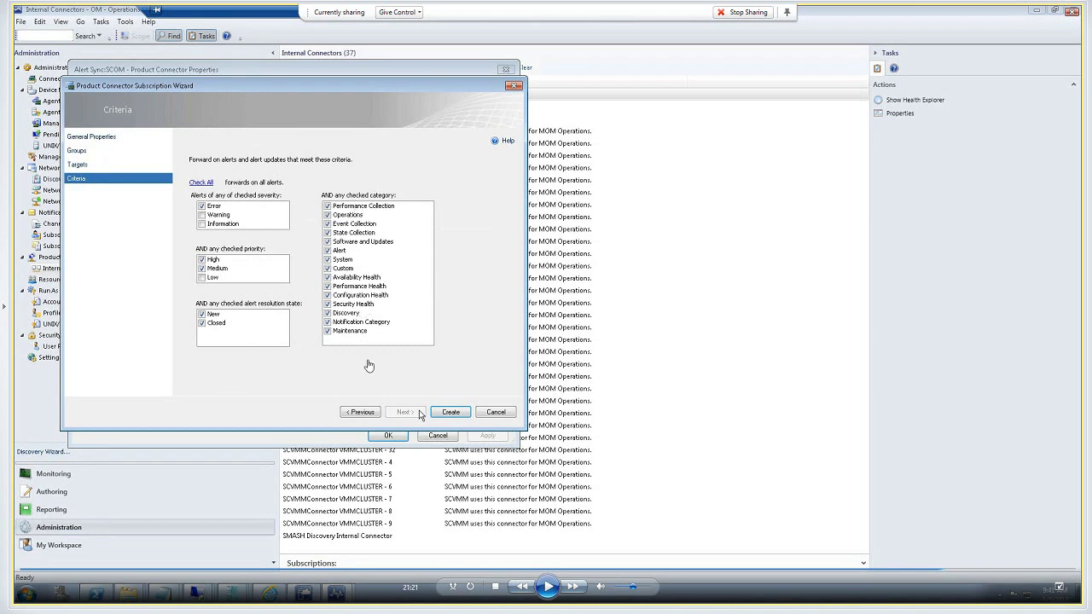
pyautogui.click(549, 586)
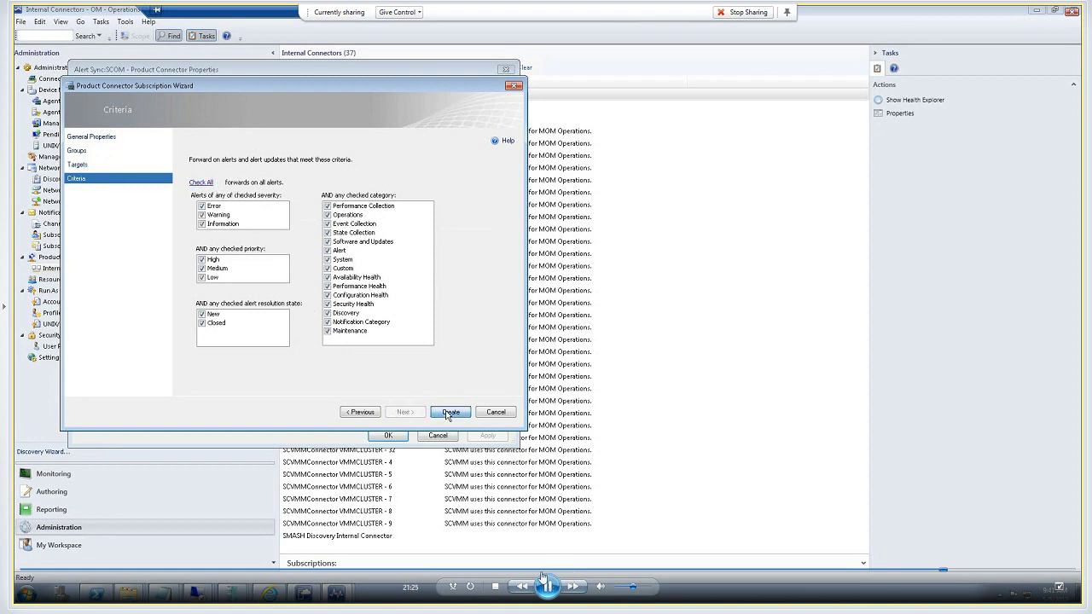
pyautogui.click(203, 224)
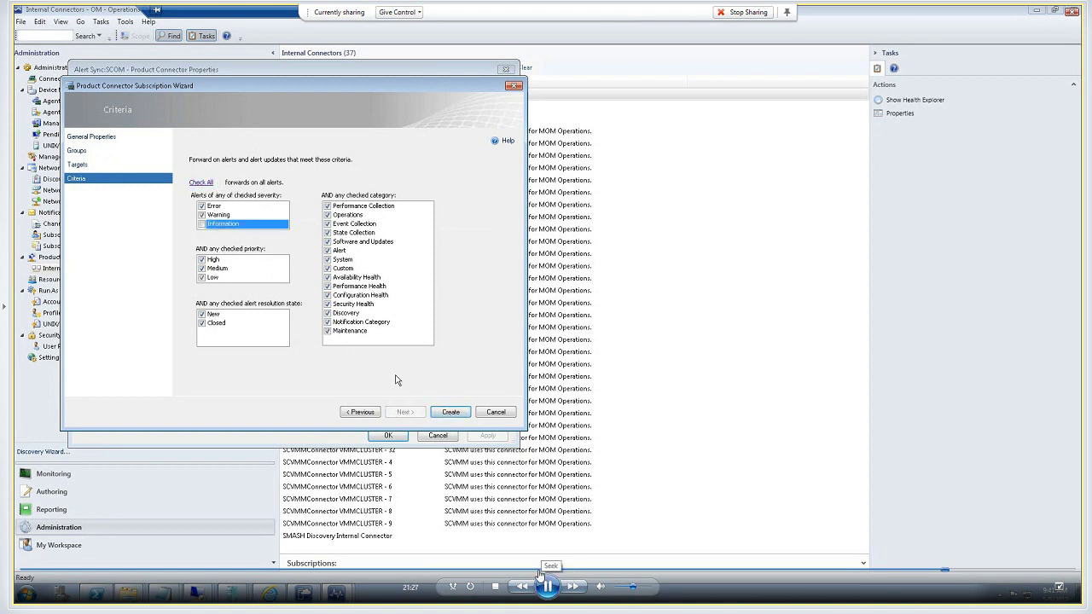
pyautogui.click(452, 413)
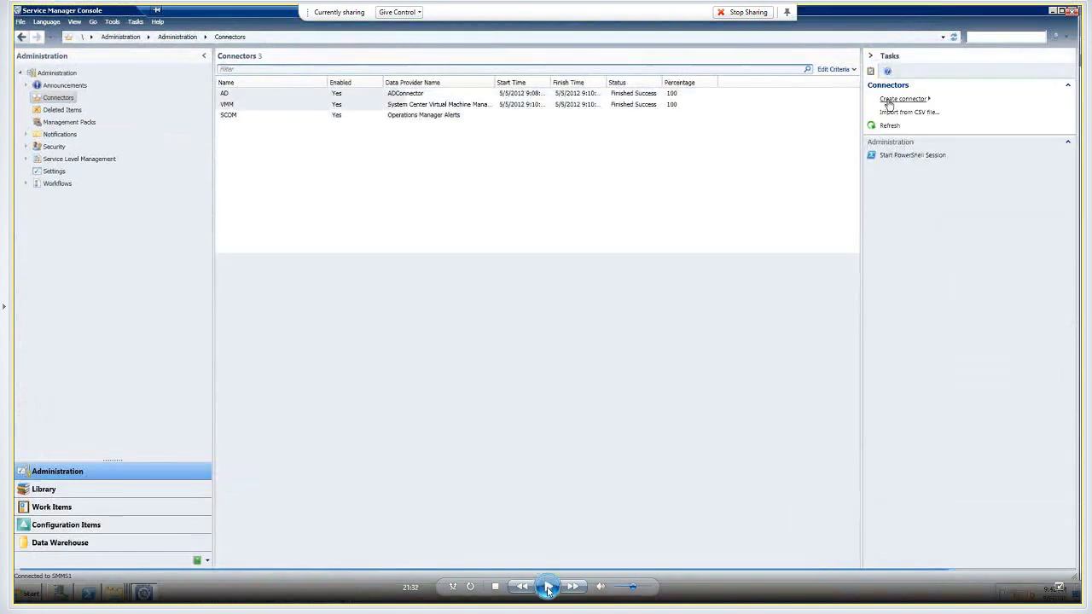
# Step: Pause the demo at the CI connector wizard's credentials step for omms.contoso.com
pyautogui.click(548, 587)
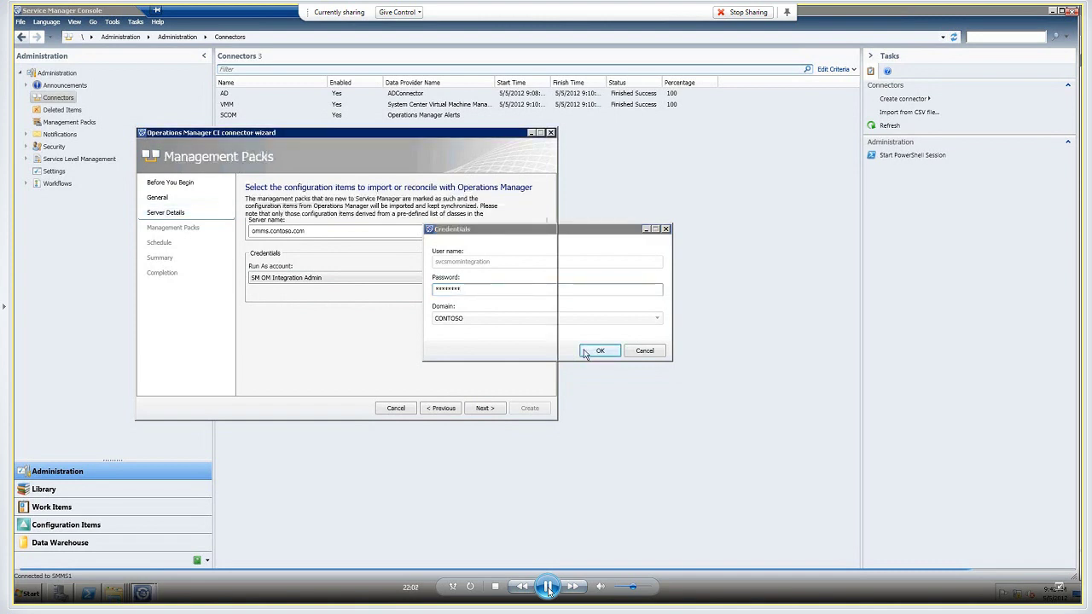
# Step: Pause on Management Packs, then resume until SCOM CI is listed with daily 9:00 AM sync
pyautogui.click(548, 587)
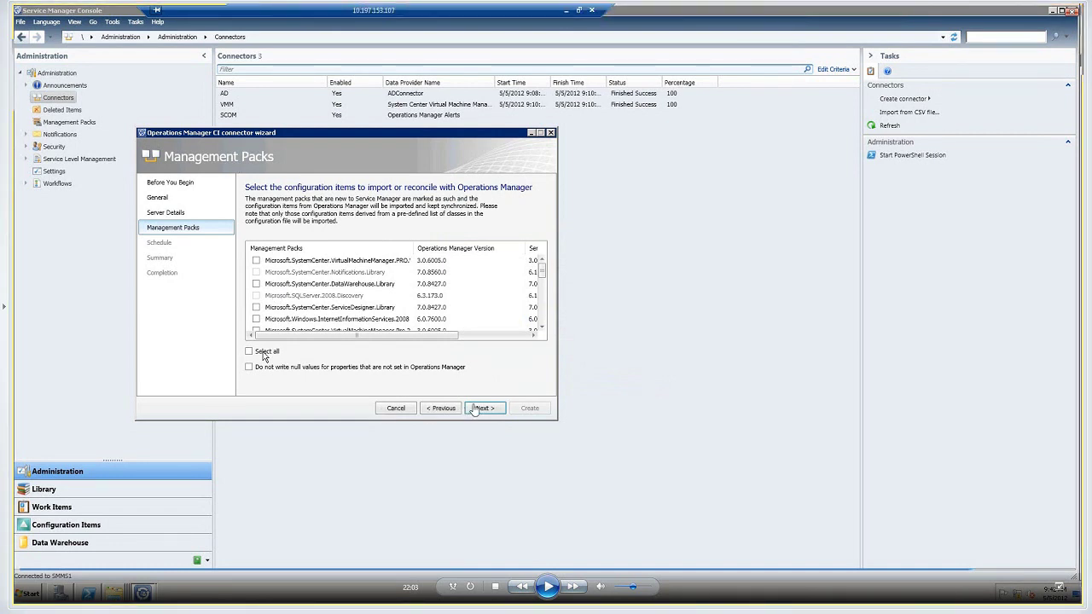
pyautogui.click(550, 586)
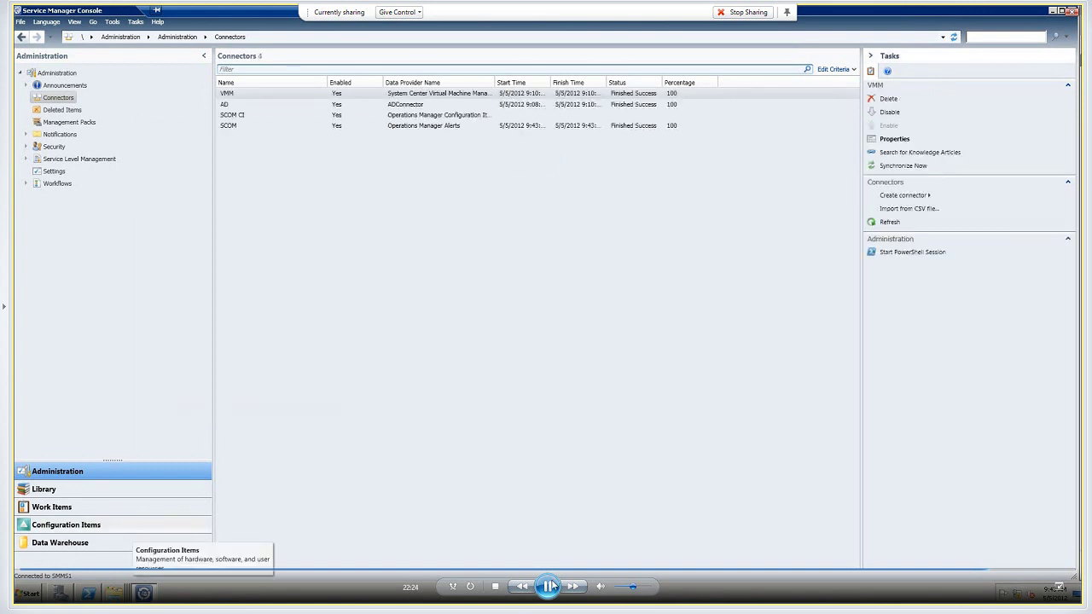
# Step: Pause on the connectors list, then resume to the General page with connector name 'Orchestrator'
pyautogui.click(551, 586)
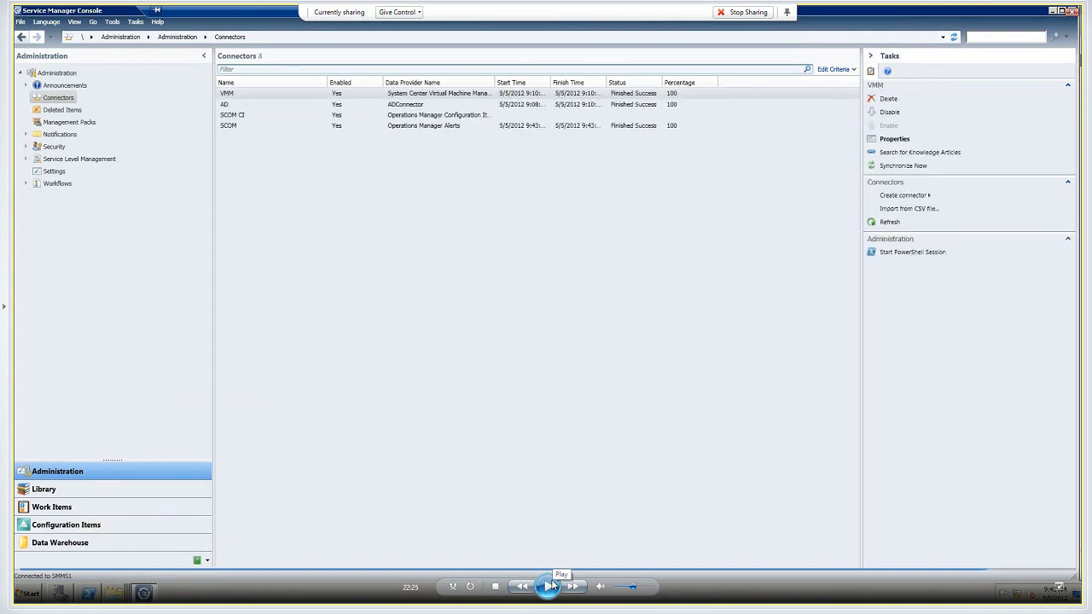
pyautogui.click(553, 584)
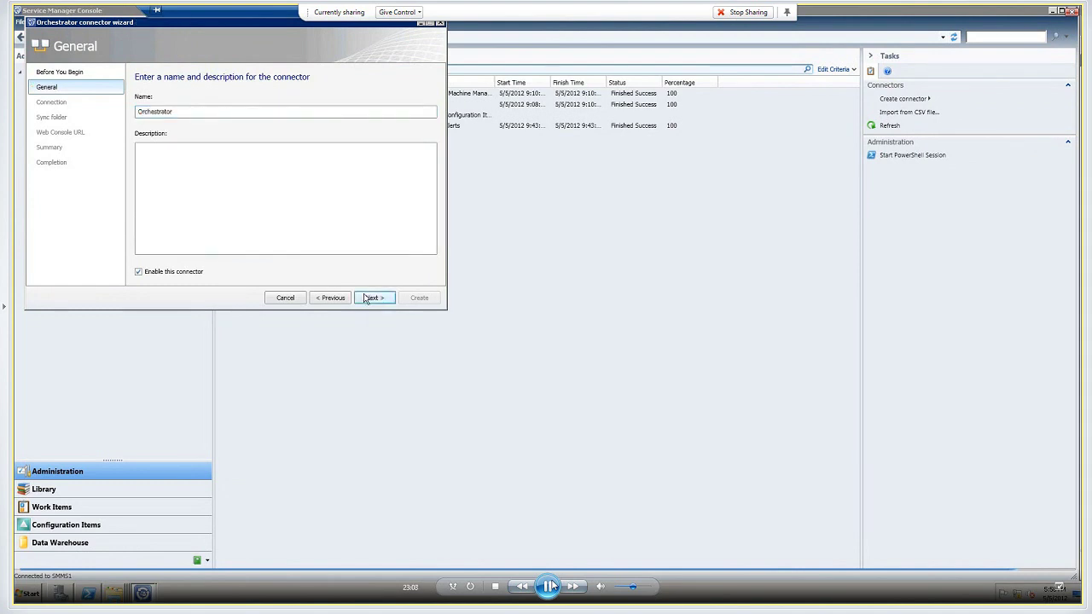
pyautogui.click(549, 586)
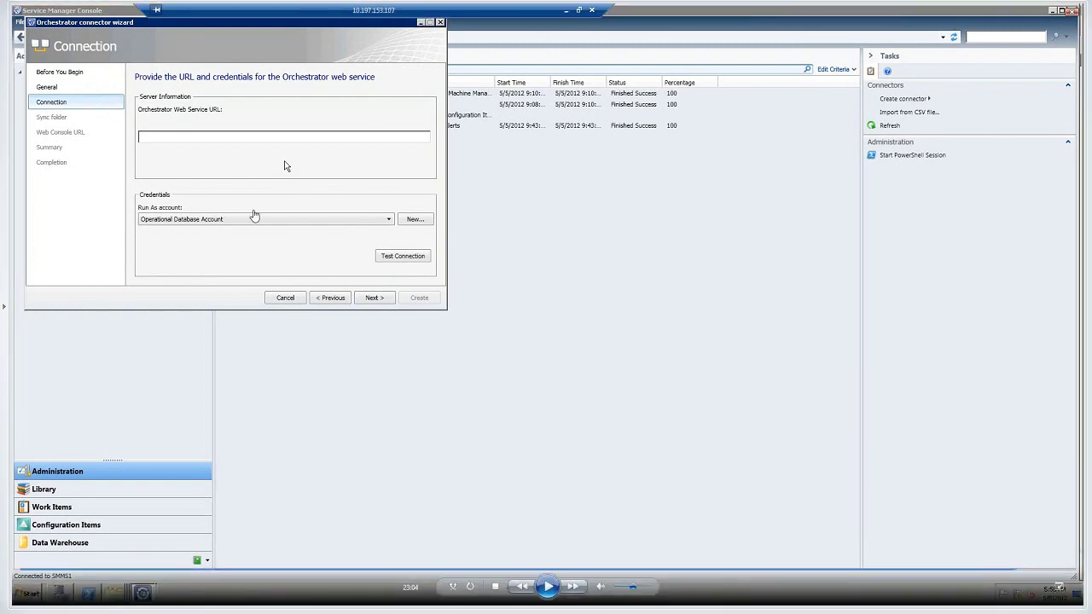
pyautogui.click(546, 588)
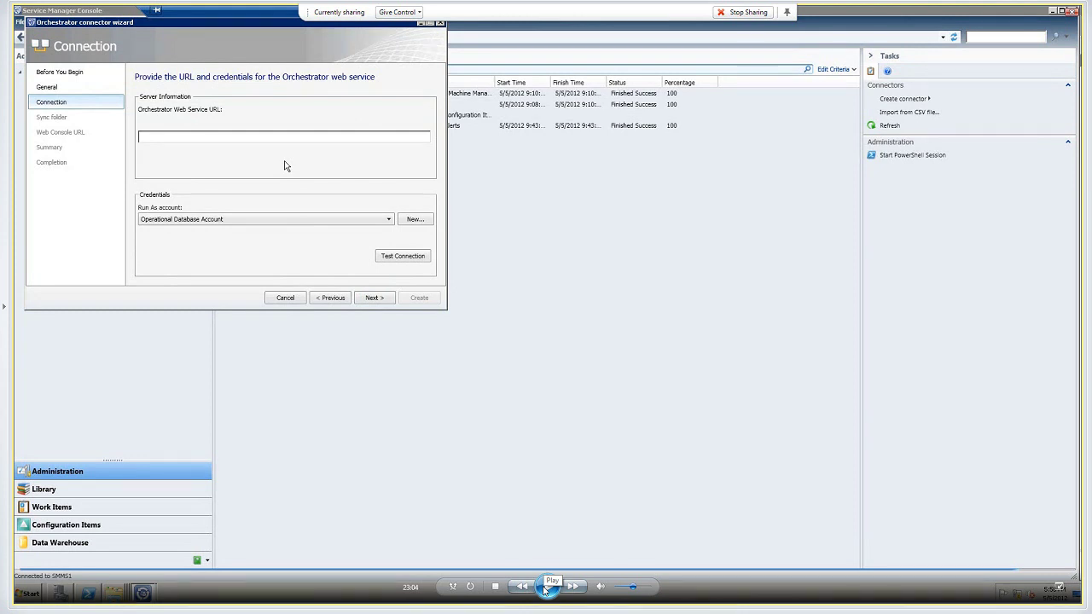
pyautogui.click(546, 587)
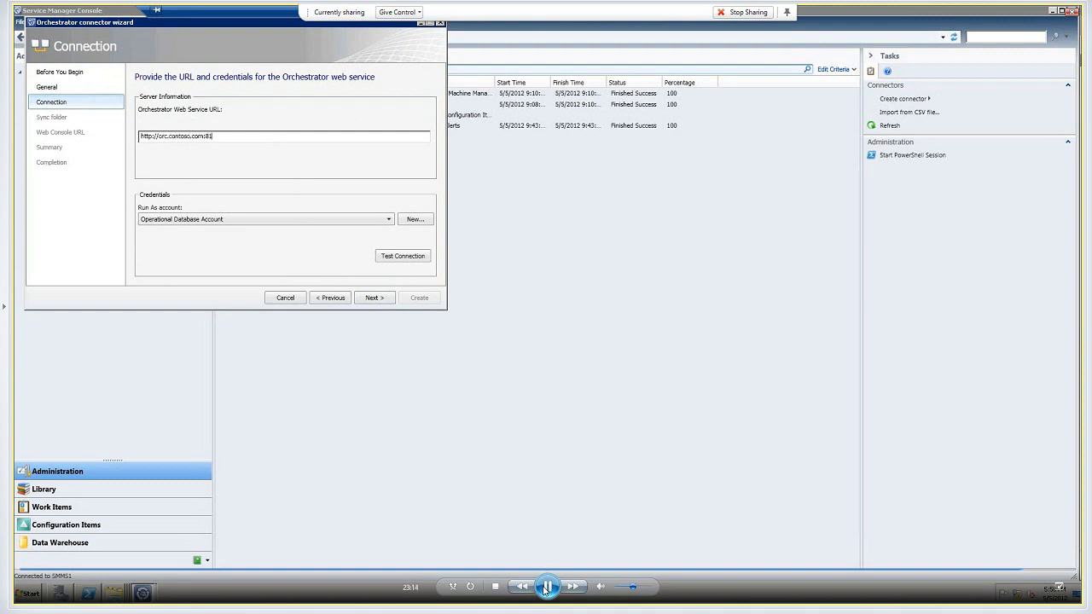
pyautogui.write('chestrator2012/Orchestrator.svc')
# Step: Enter the service account's username and password in the Run As Account dialog
pyautogui.click(414, 219)
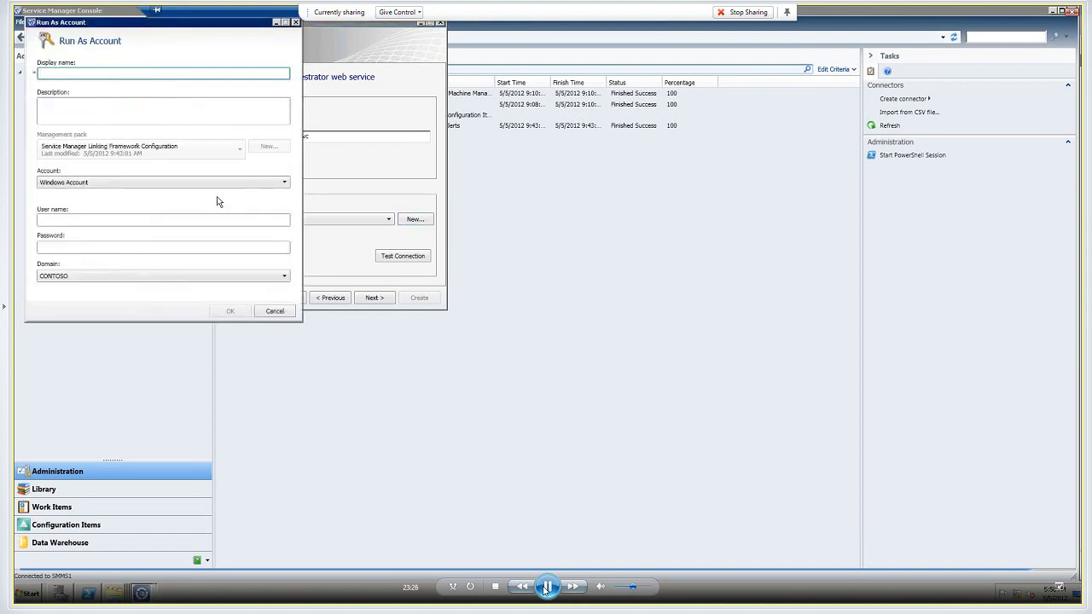
pyautogui.click(185, 221)
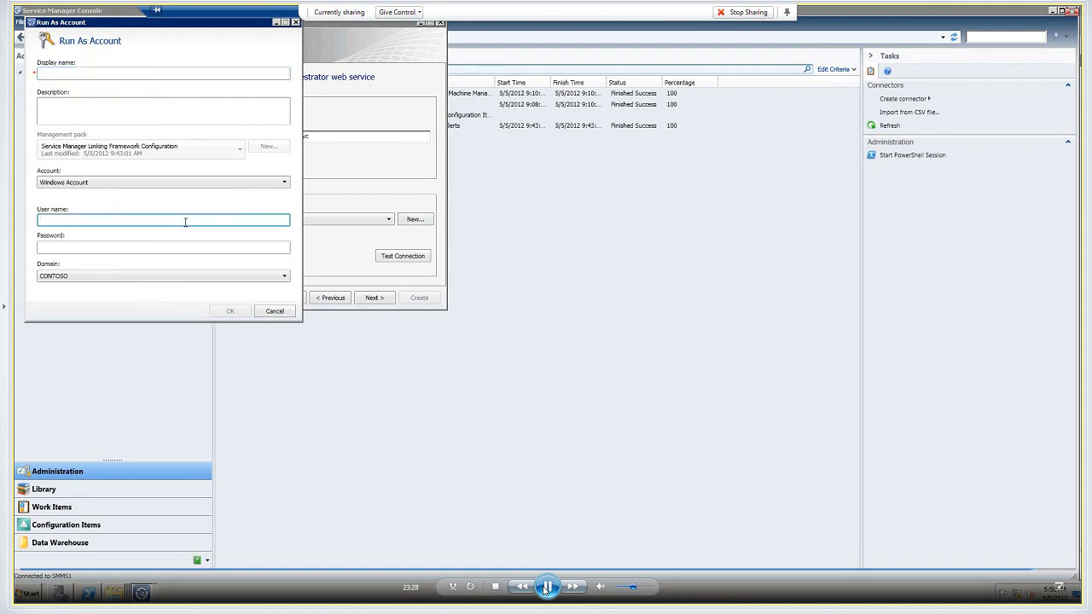
pyautogui.write('svcsmorcintegration')
pyautogui.press('Tab')
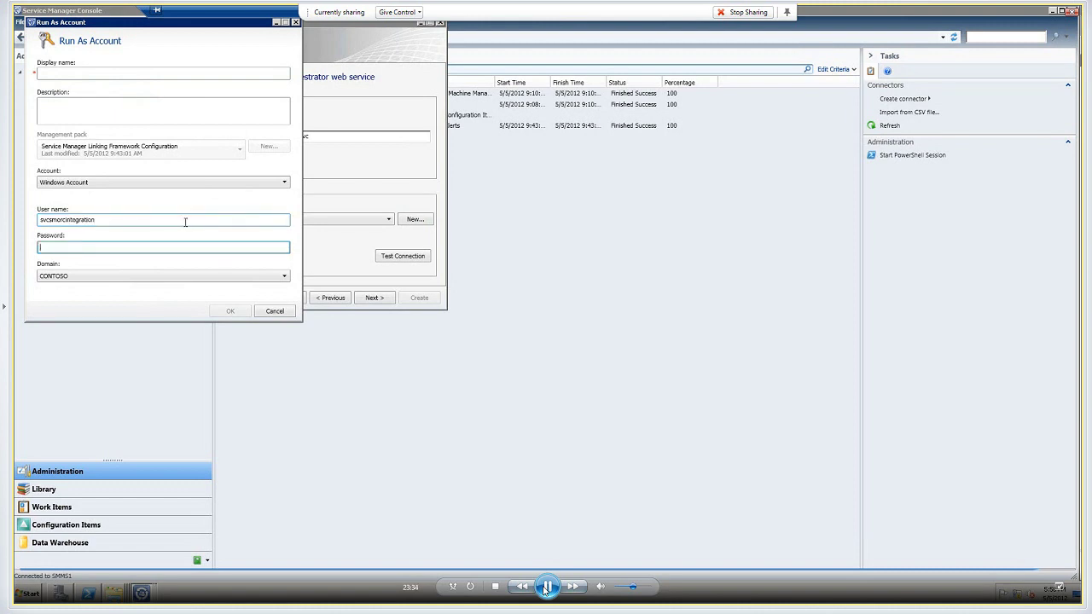
pyautogui.write('********')
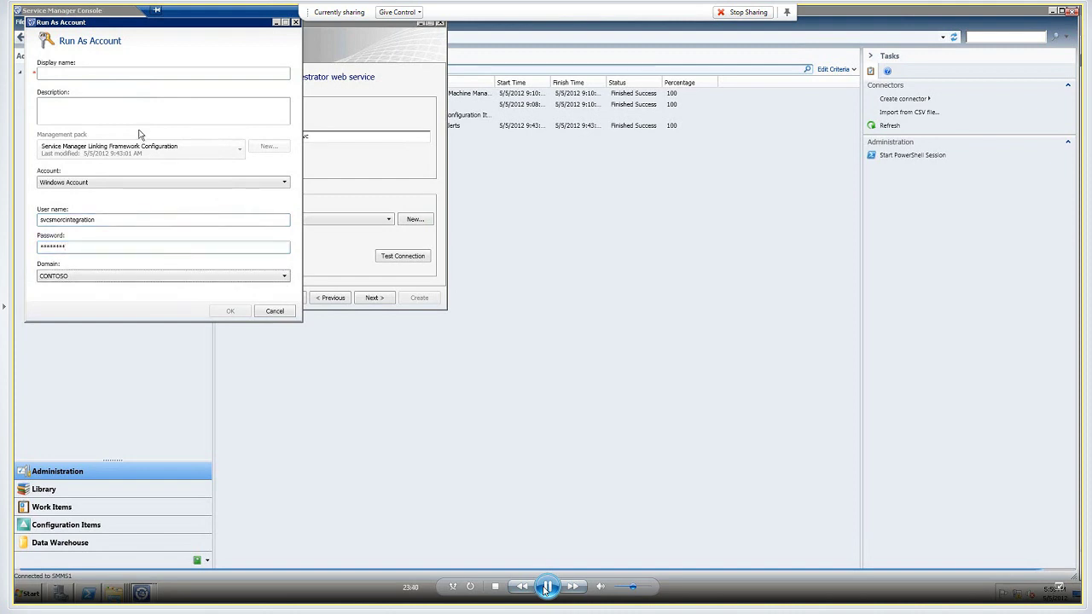
# Step: Name the Run As account 'SM Orchestrator Admin', confirm it and test the Orchestrator connection
pyautogui.click(124, 74)
pyautogui.write('SM Orchestrat')
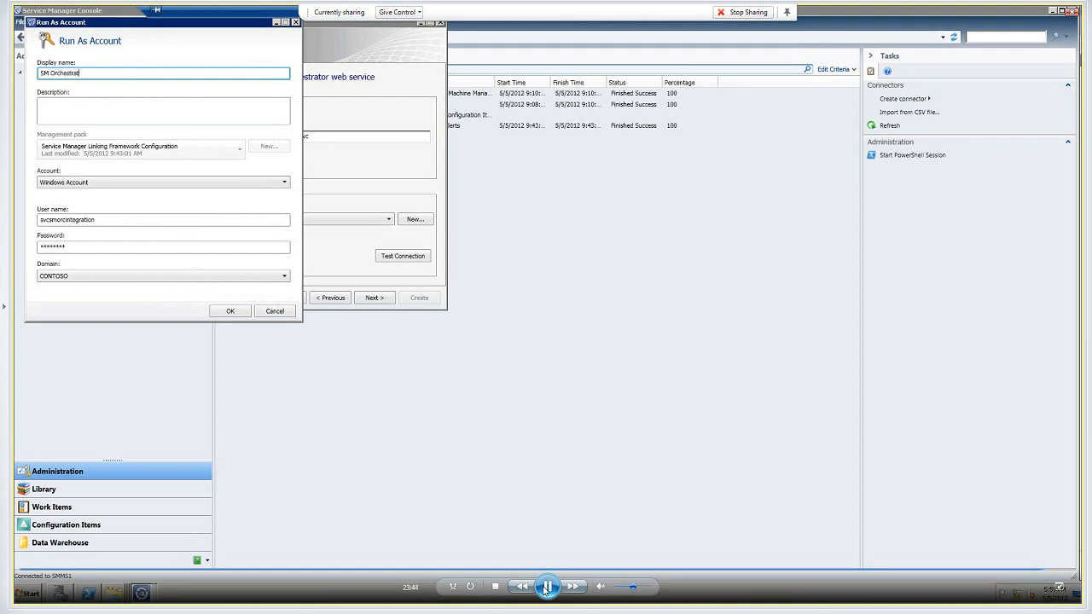
pyautogui.write('or Admins')
pyautogui.press('BackSpace')
pyautogui.click(238, 312)
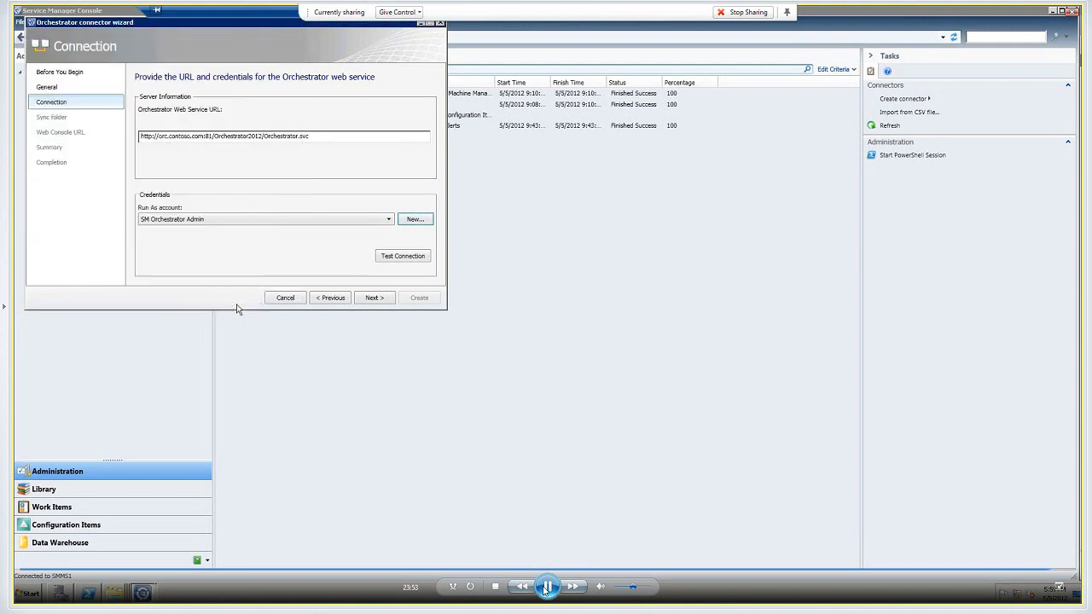
pyautogui.click(362, 301)
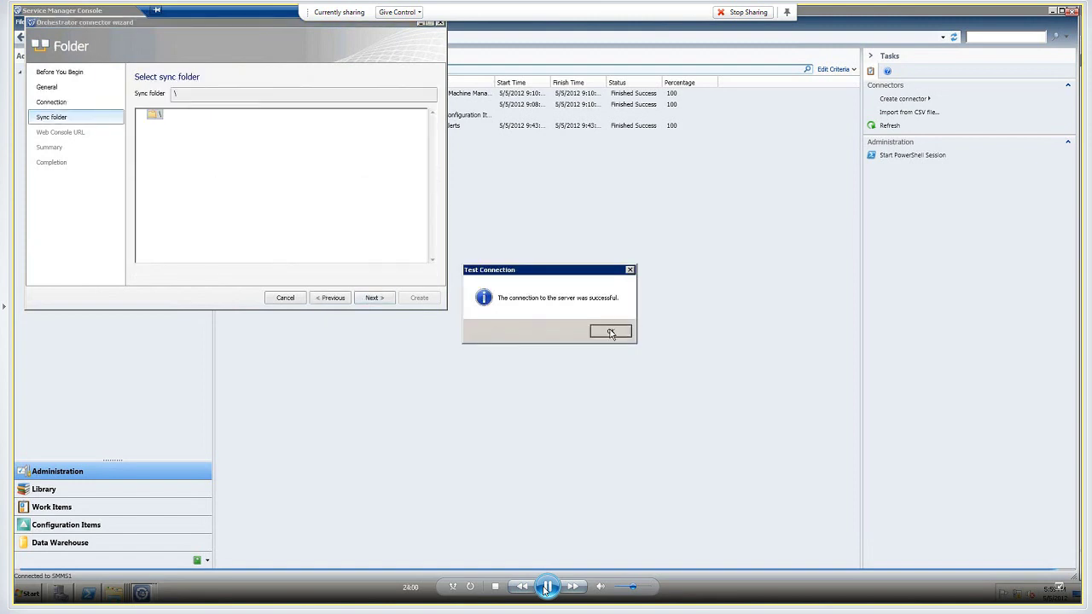
# Step: Dismiss the successful connection message and pause the demo on the Sync folder page
pyautogui.click(611, 332)
pyautogui.click(547, 588)
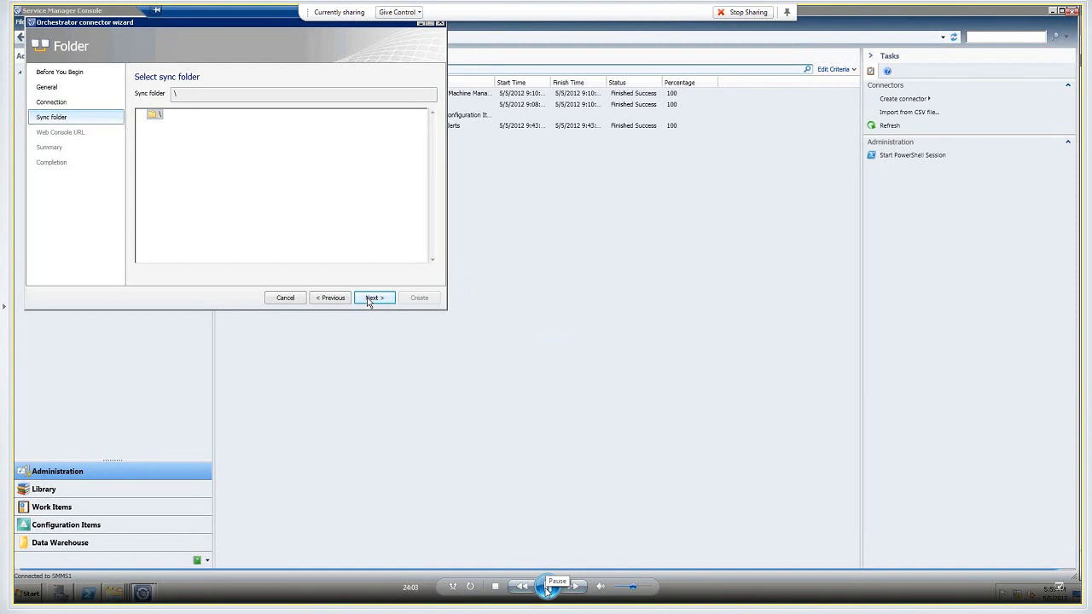
# Step: Resume the ConfigureSCIntegration demo and let it play through to the end
pyautogui.click(547, 588)
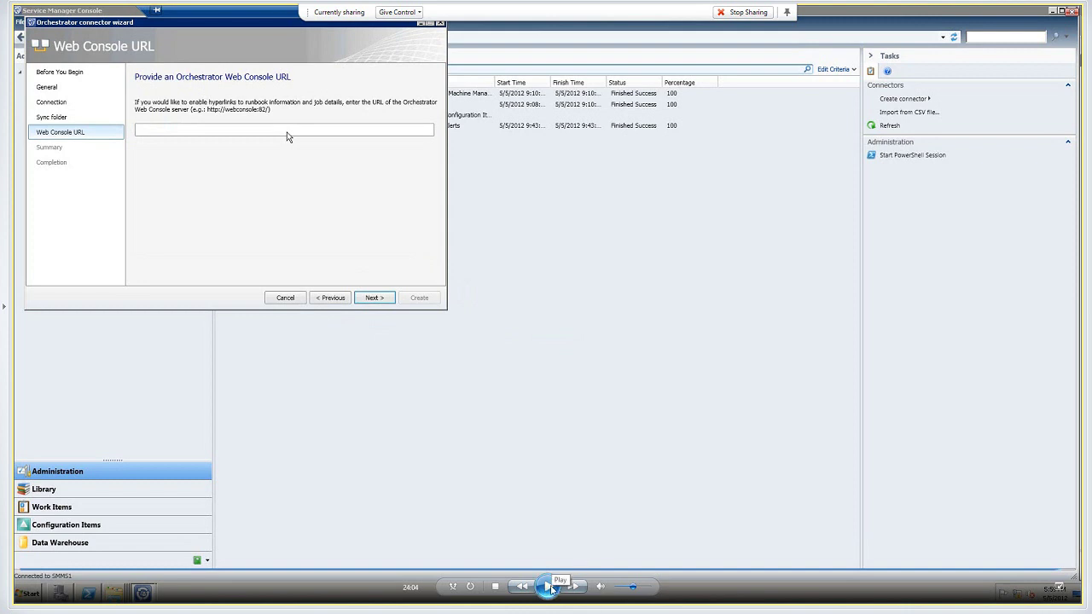
pyautogui.click(551, 587)
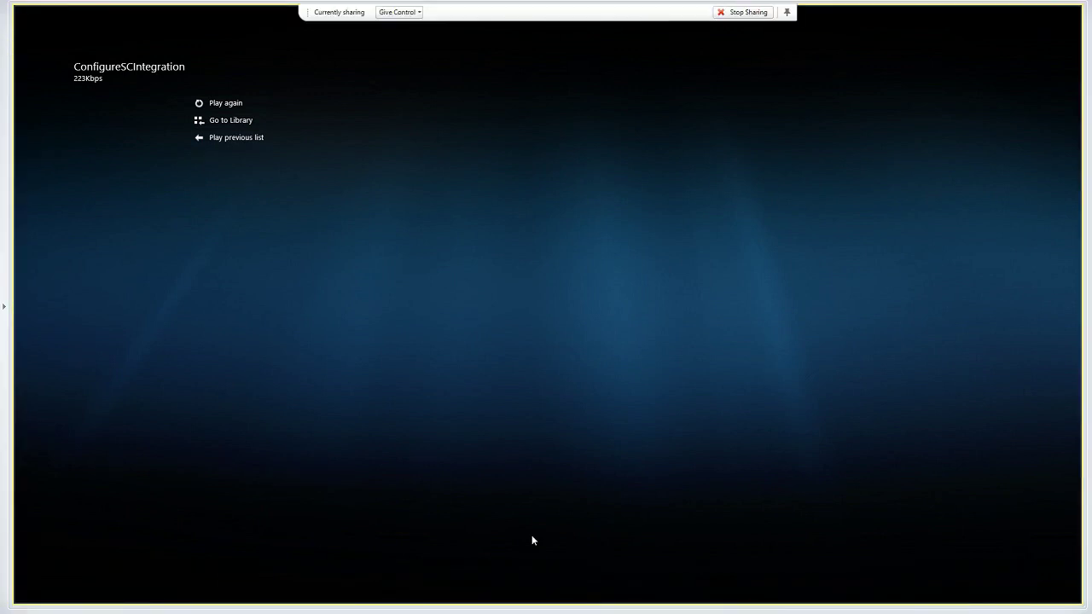
# Step: Leave the finished demo and return to the 'Demo – Integrating System Center' slide
pyautogui.moveTo(531, 536)
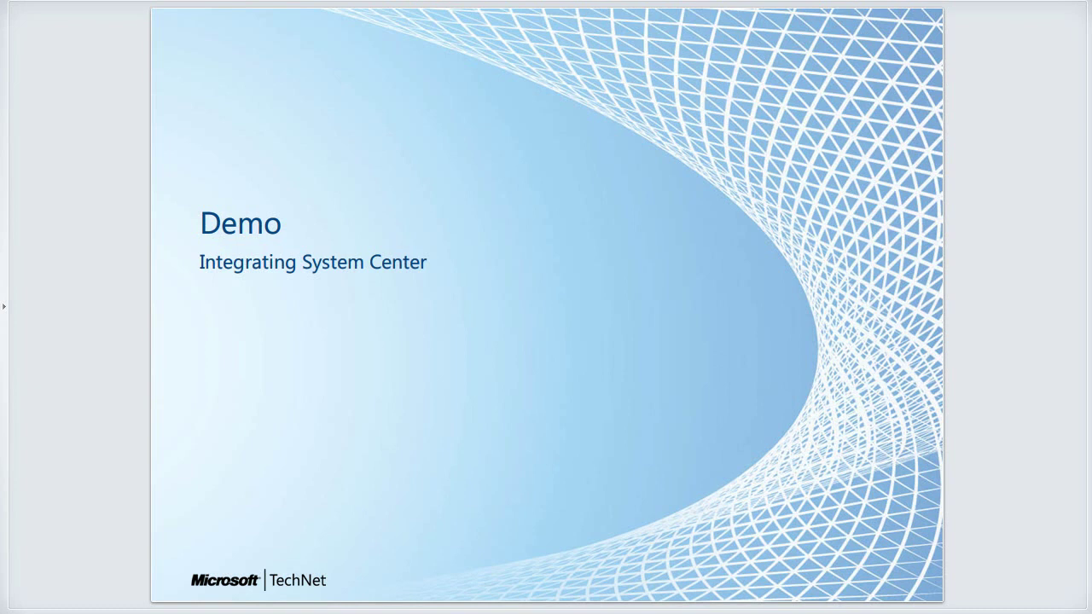
# Step: Advance the slideshow to the 'What did we just do??' recap slide
pyautogui.press('Right')
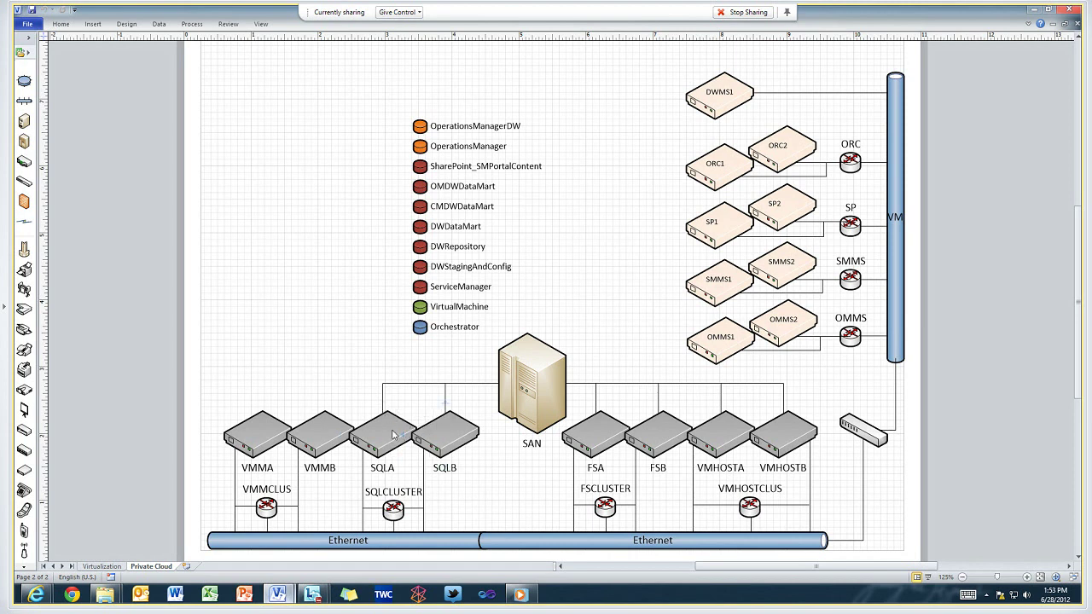
pyautogui.moveTo(393, 437)
pyautogui.moveTo(736, 442)
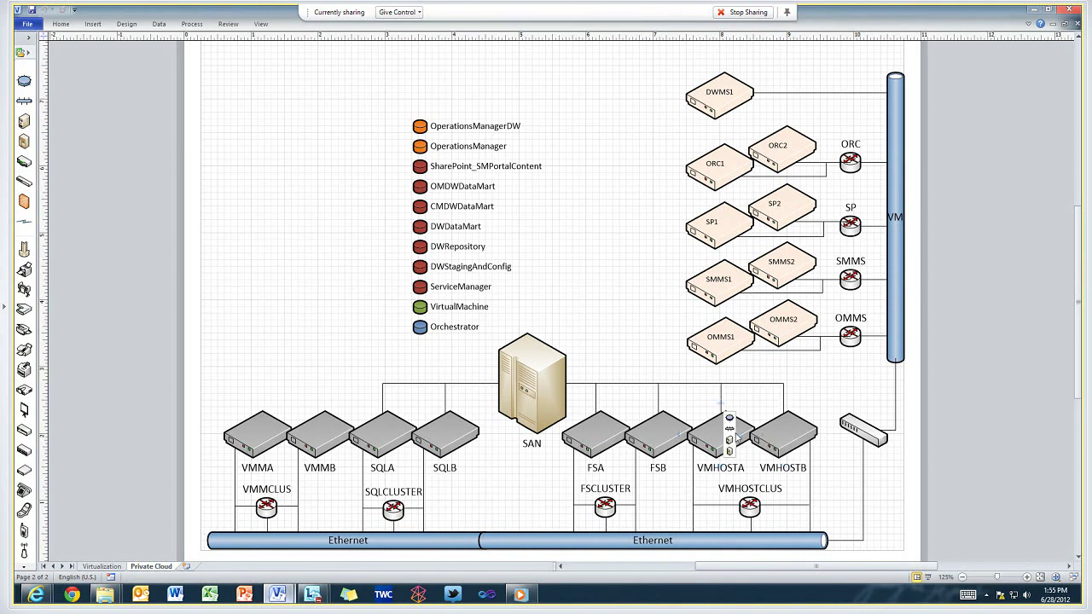
pyautogui.moveTo(789, 435)
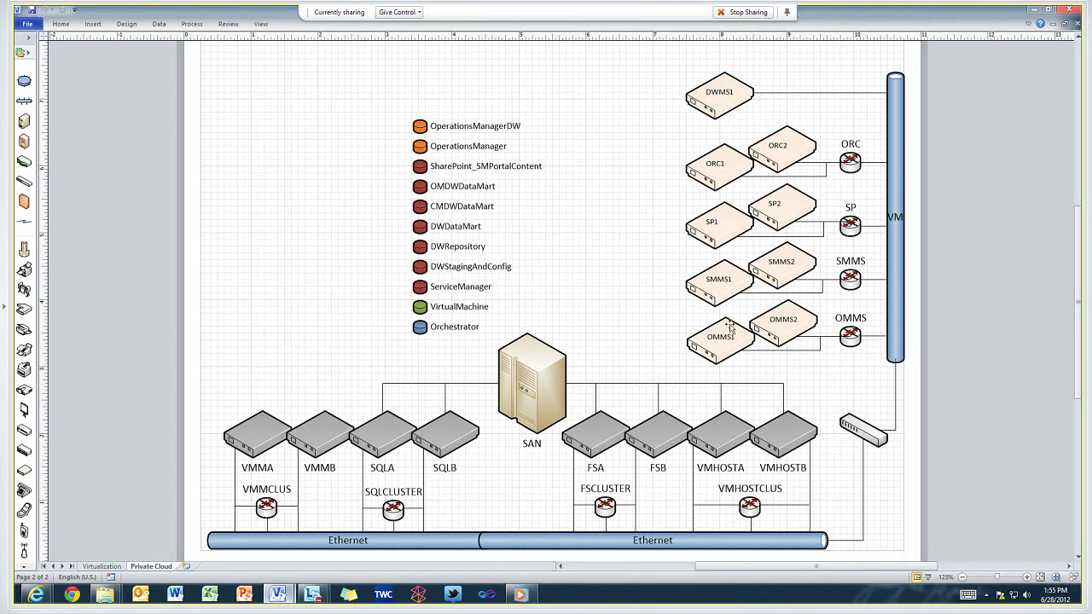
# Step: Add a server shape connected to the SAN, placed on the SAN's left
pyautogui.moveTo(765, 342)
pyautogui.click(478, 396)
# Step: Undo the newly added server shape in the Visio diagram
pyautogui.hotkey('ctrl', 'z')
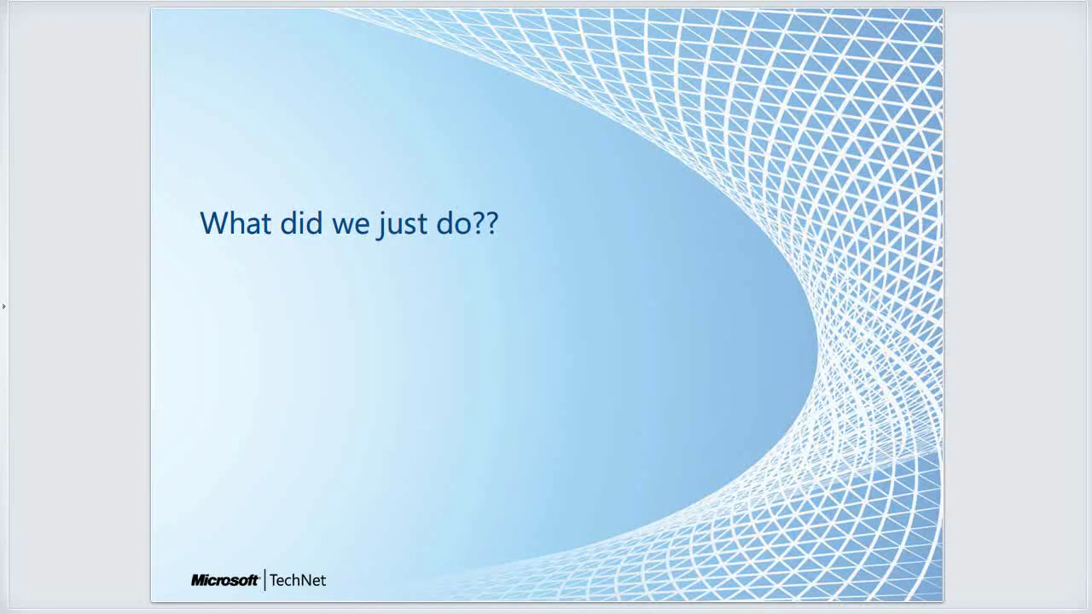
# Step: Advance through the Questions? slide to the Next Steps slide
pyautogui.press('Right')
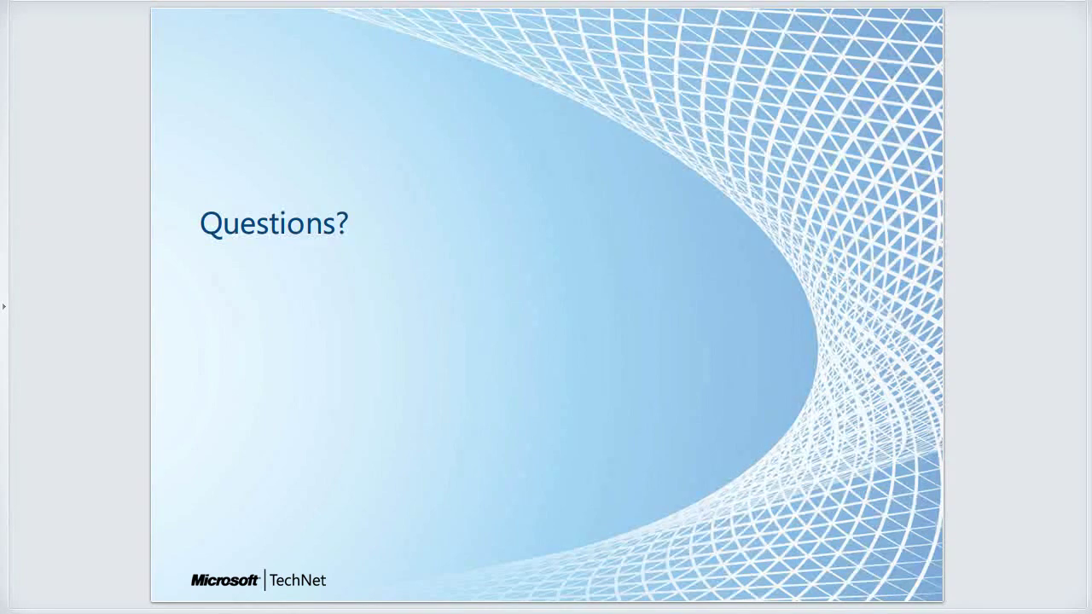
pyautogui.press('Right')
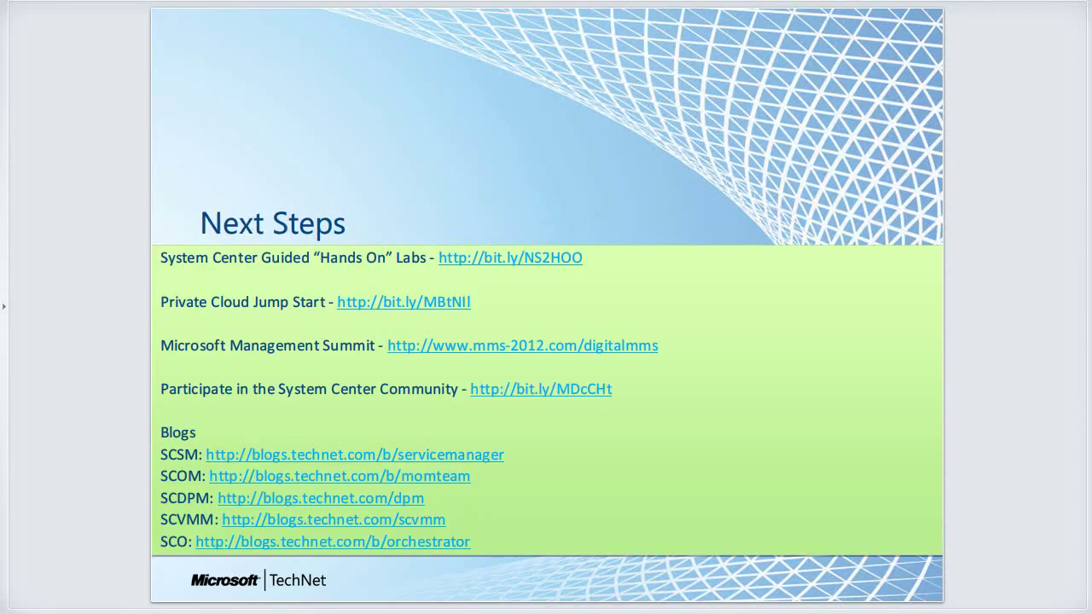